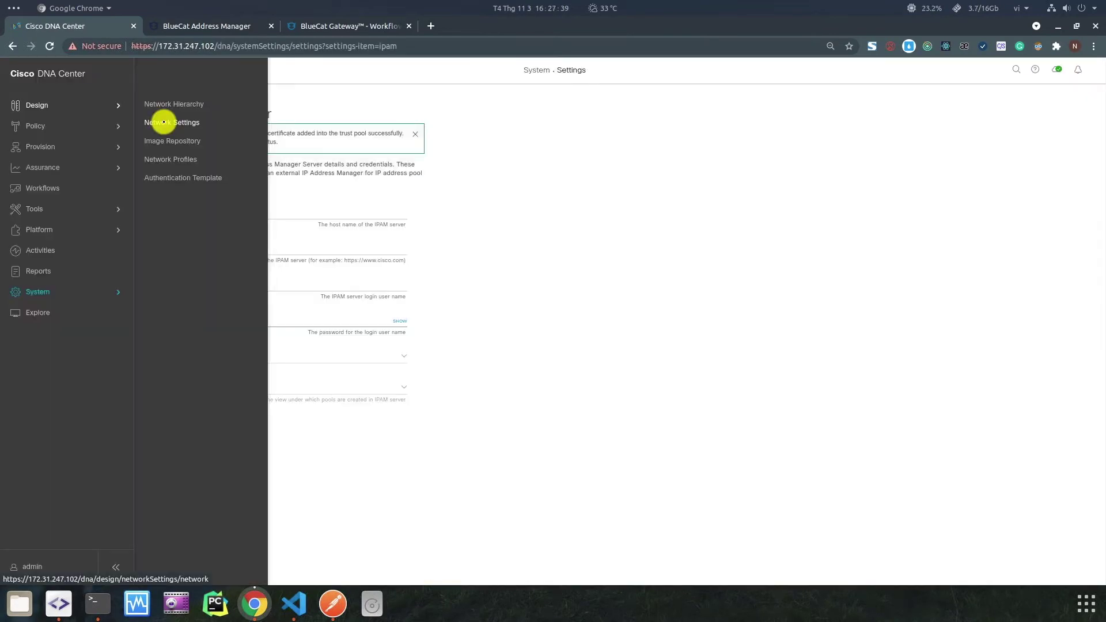
# Open the IP Address Pools list under Design > Network Settings and check EmptyPool's 10.0.0.0/8 subnet.
pyautogui.click(163, 122)
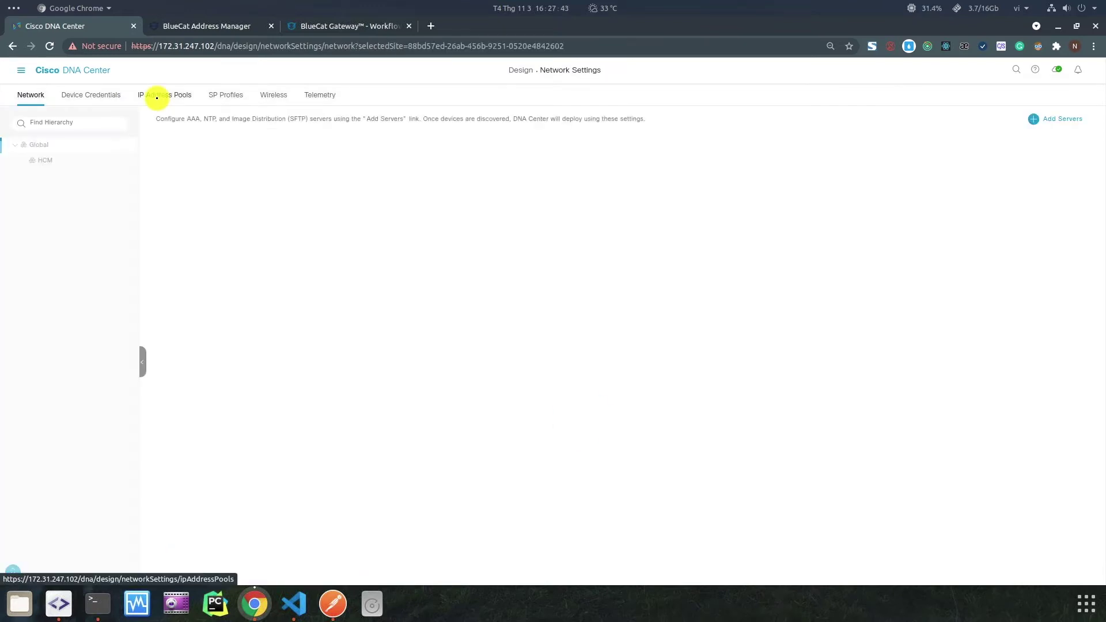
pyautogui.click(156, 98)
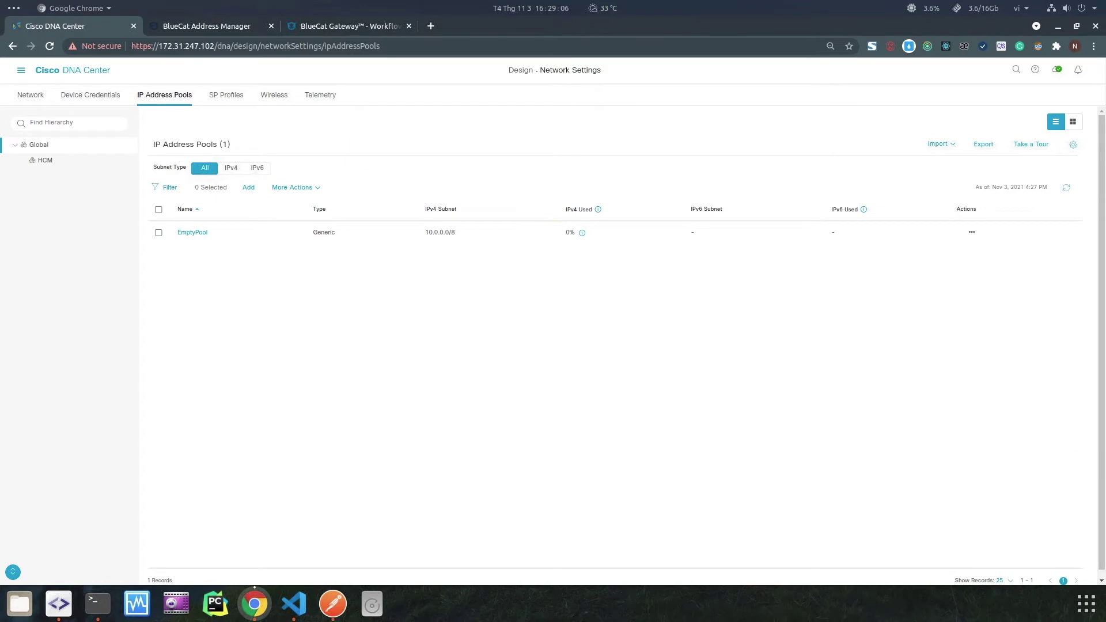
pyautogui.moveTo(424, 232); pyautogui.dragTo(469, 254)
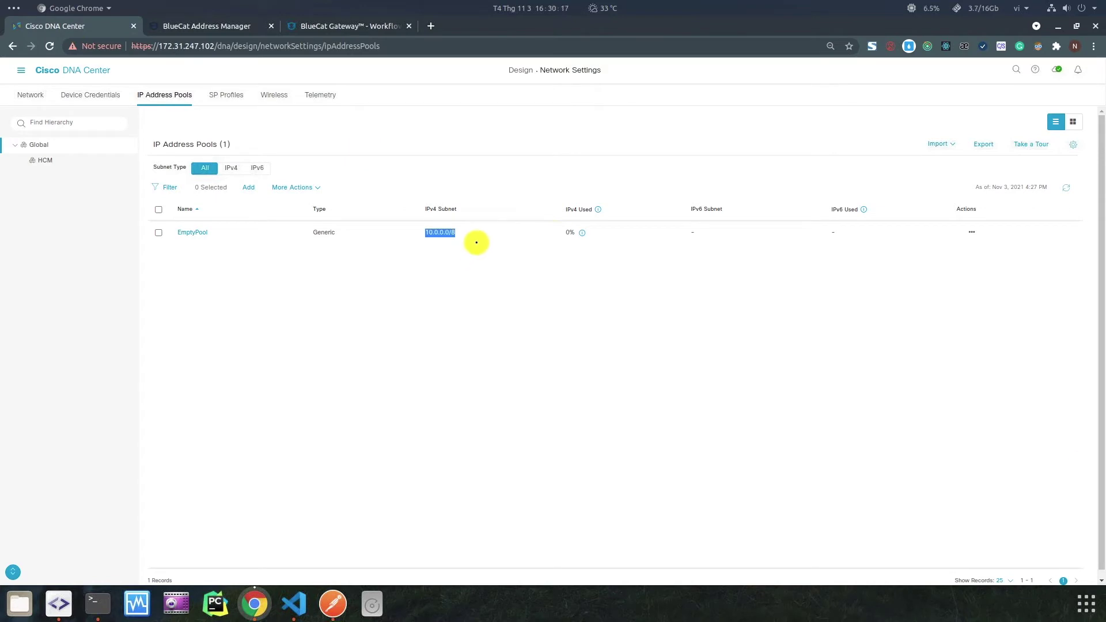
pyautogui.click(476, 243)
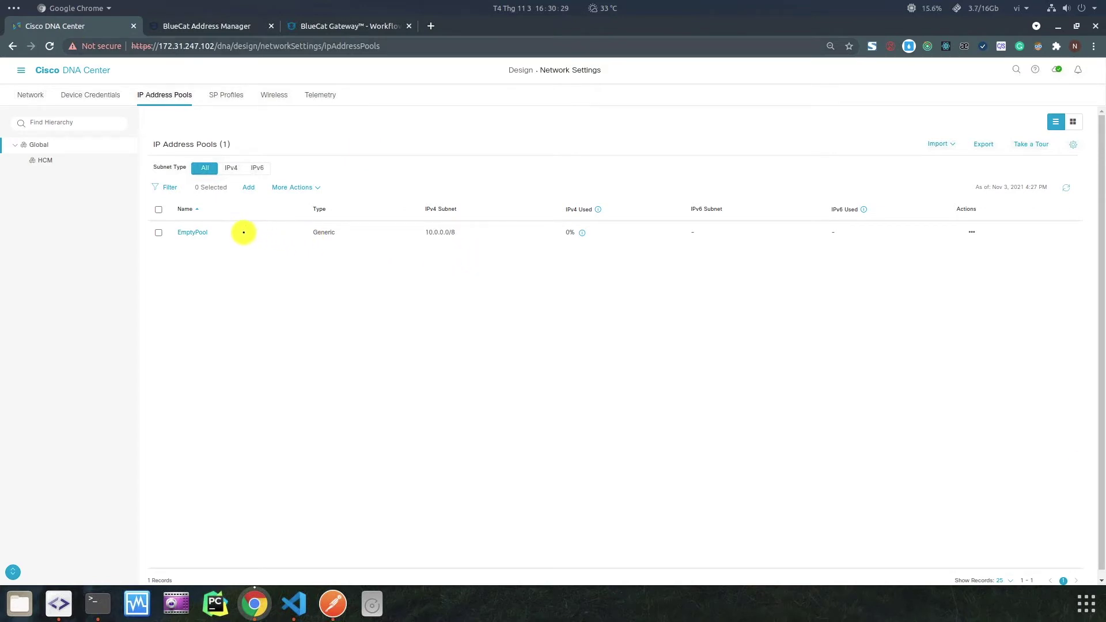
pyautogui.moveTo(114, 225); pyautogui.dragTo(178, 69)
# Glance at BlueCat, then return to DNA Center and expand the System navigation section.
pyautogui.click(202, 27)
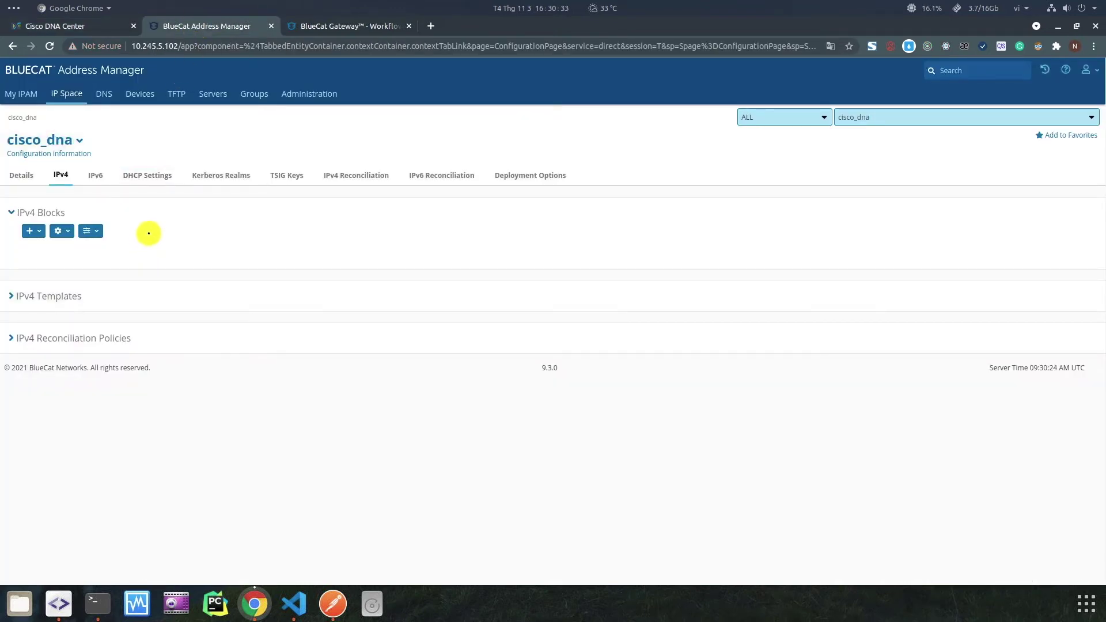
pyautogui.hotkey('ctrl', 'shift', 'Tab')
pyautogui.click(22, 70)
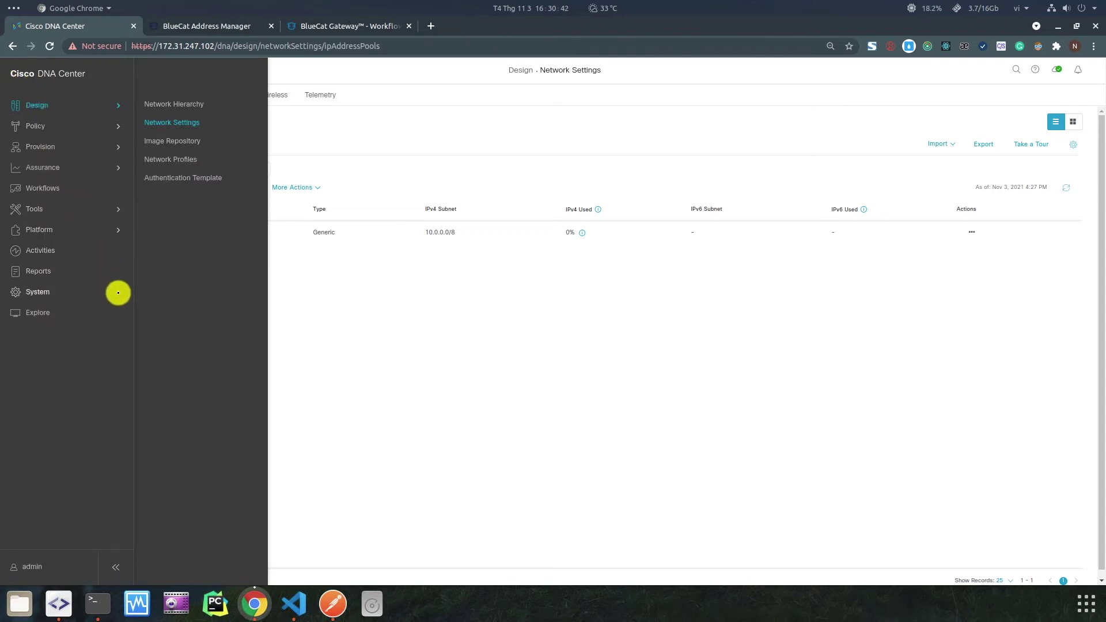
pyautogui.click(116, 291)
pyautogui.click(155, 140)
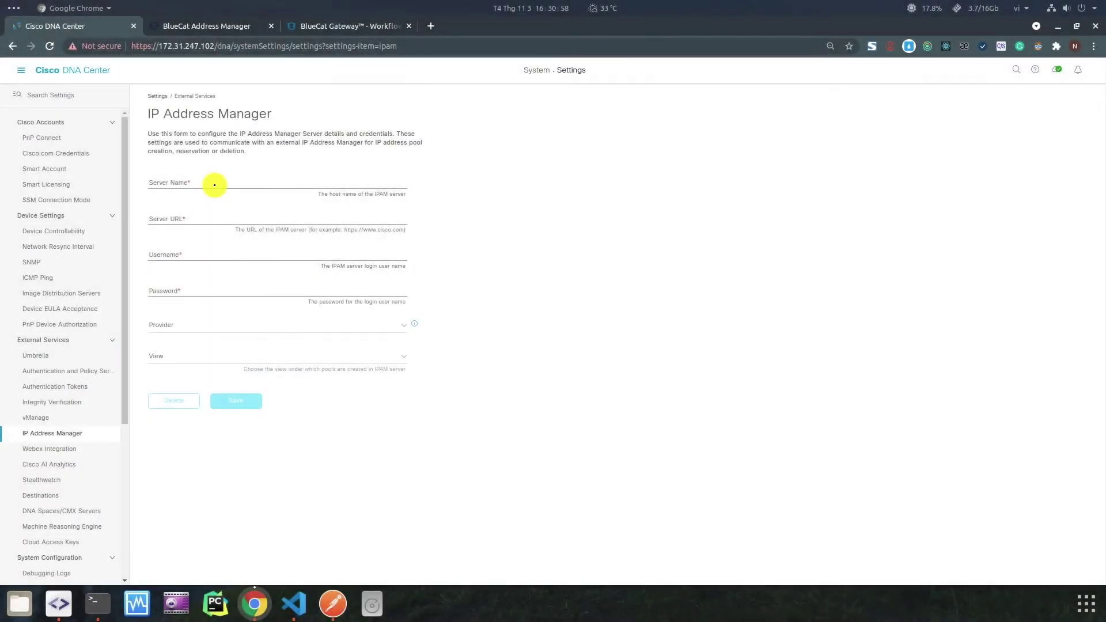
pyautogui.click(214, 184)
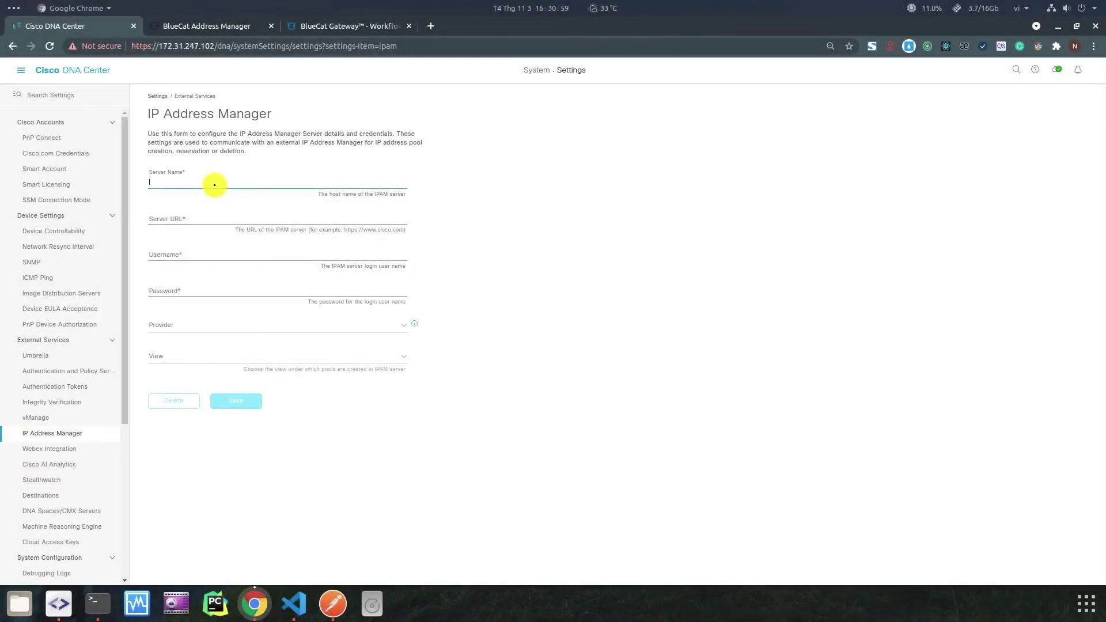
pyautogui.write('test')
pyautogui.press('Tab')
pyautogui.write('h')
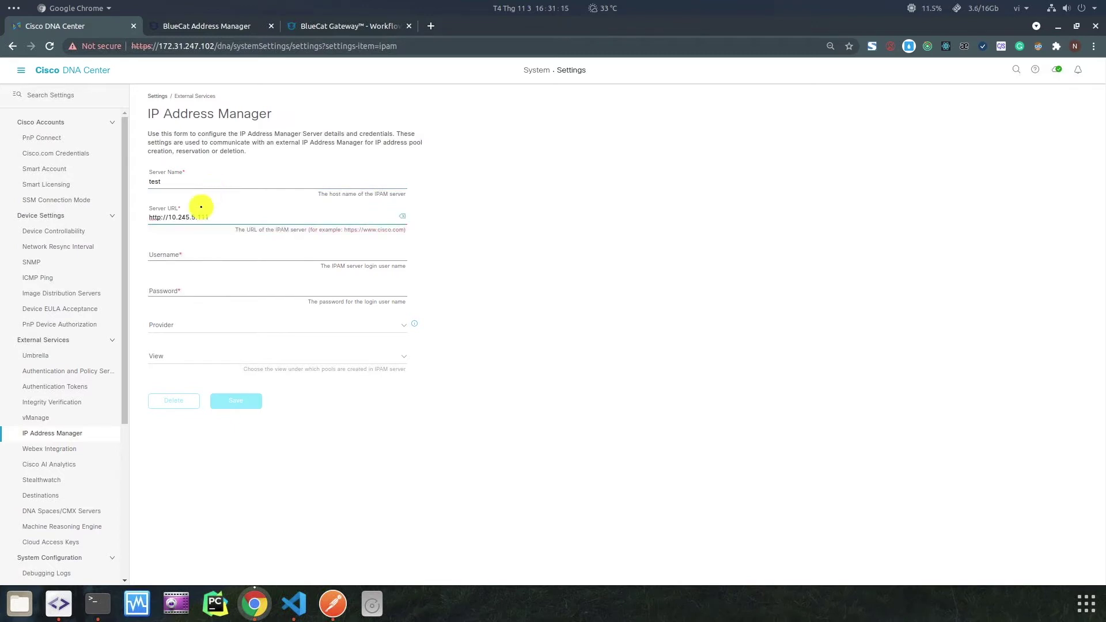
pyautogui.click(162, 254)
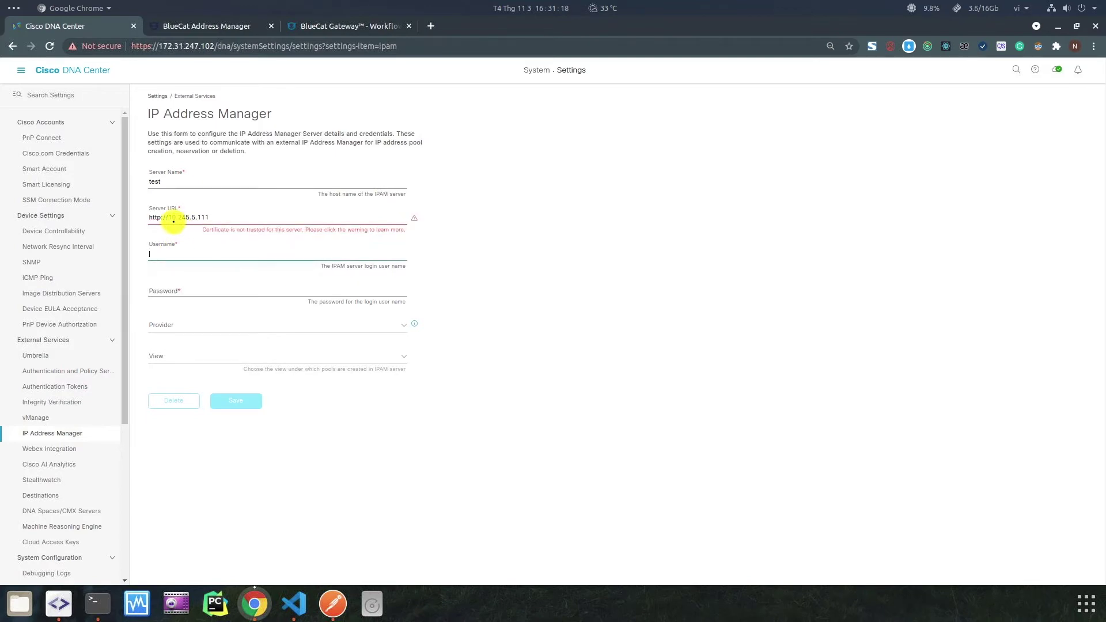
pyautogui.moveTo(150, 218); pyautogui.dragTo(162, 219)
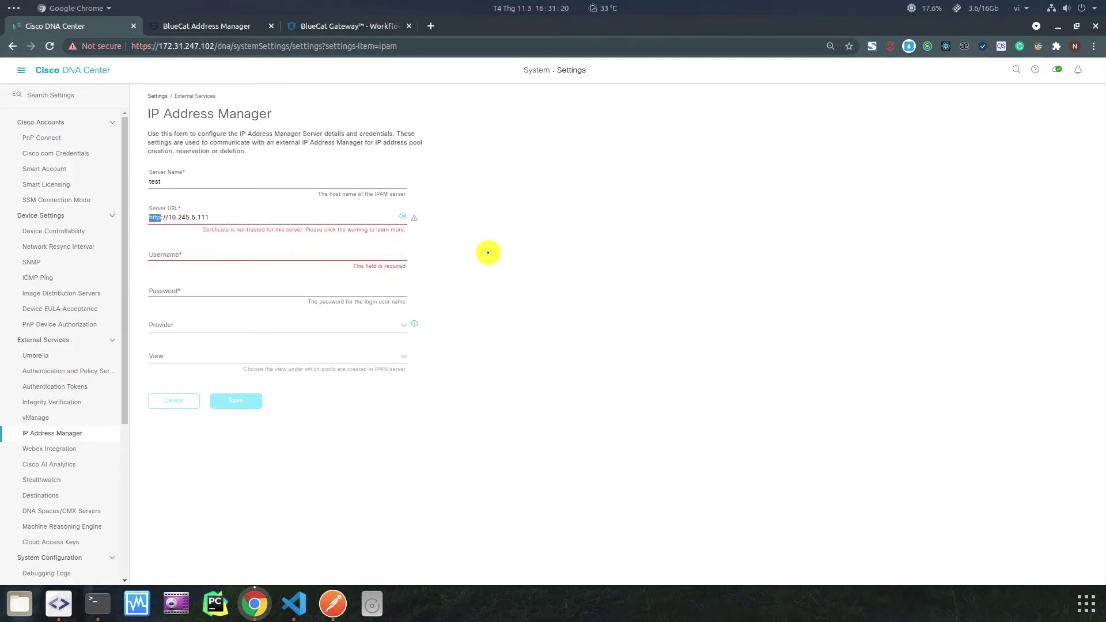
# Trust the IPAM server's certificate and enter the login user name and password.
pyautogui.click(415, 218)
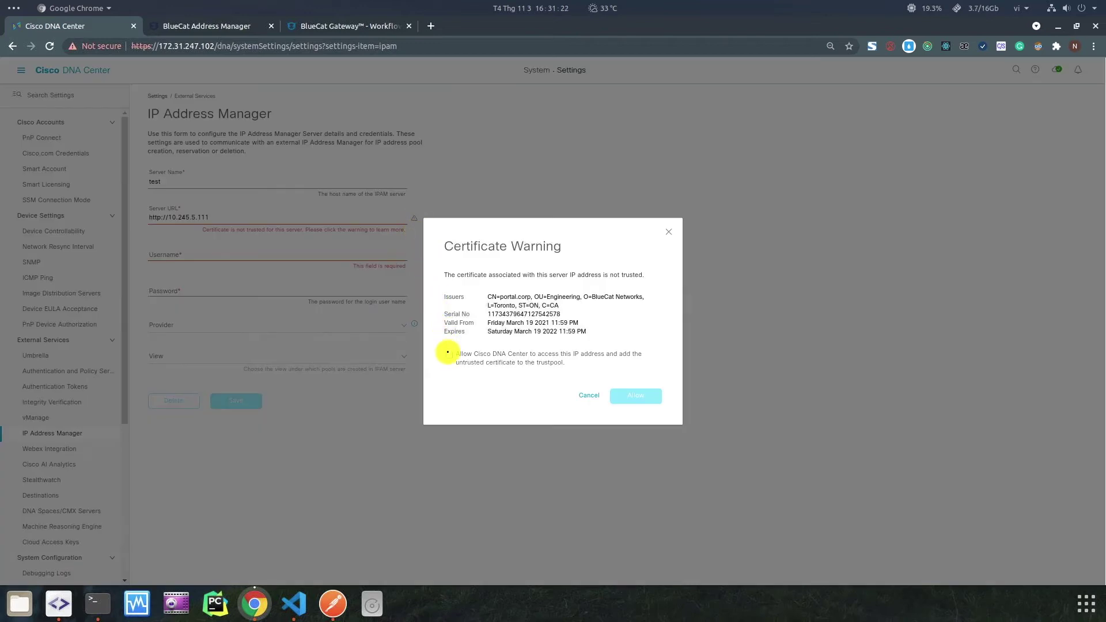
pyautogui.click(450, 355)
pyautogui.click(634, 395)
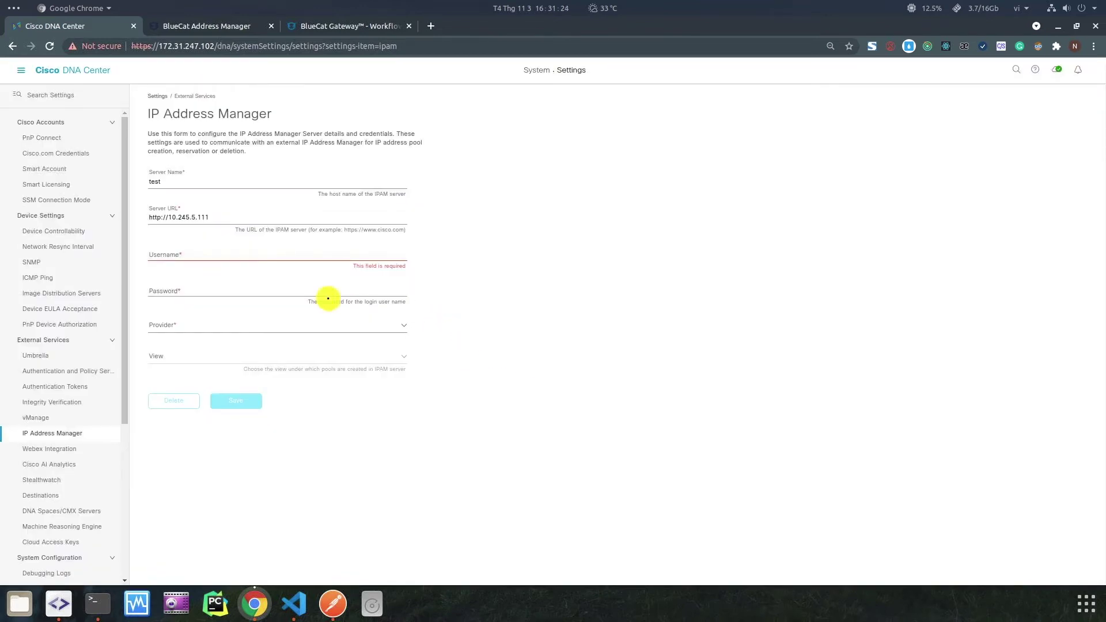
pyautogui.click(193, 253)
pyautogui.write('username')
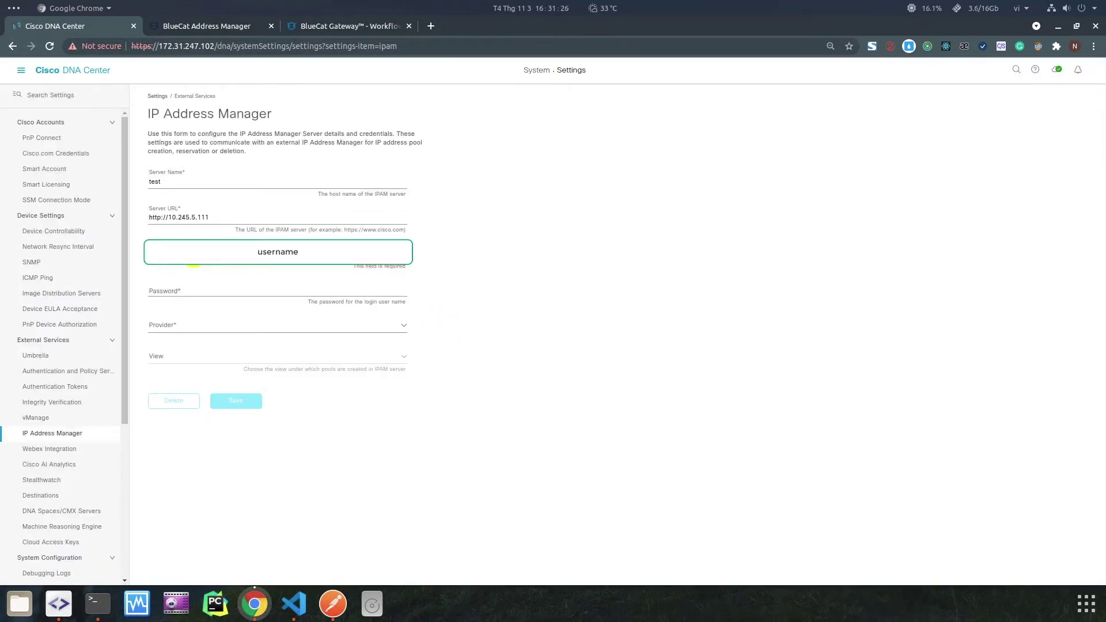
pyautogui.press('Tab')
pyautogui.write('pas')
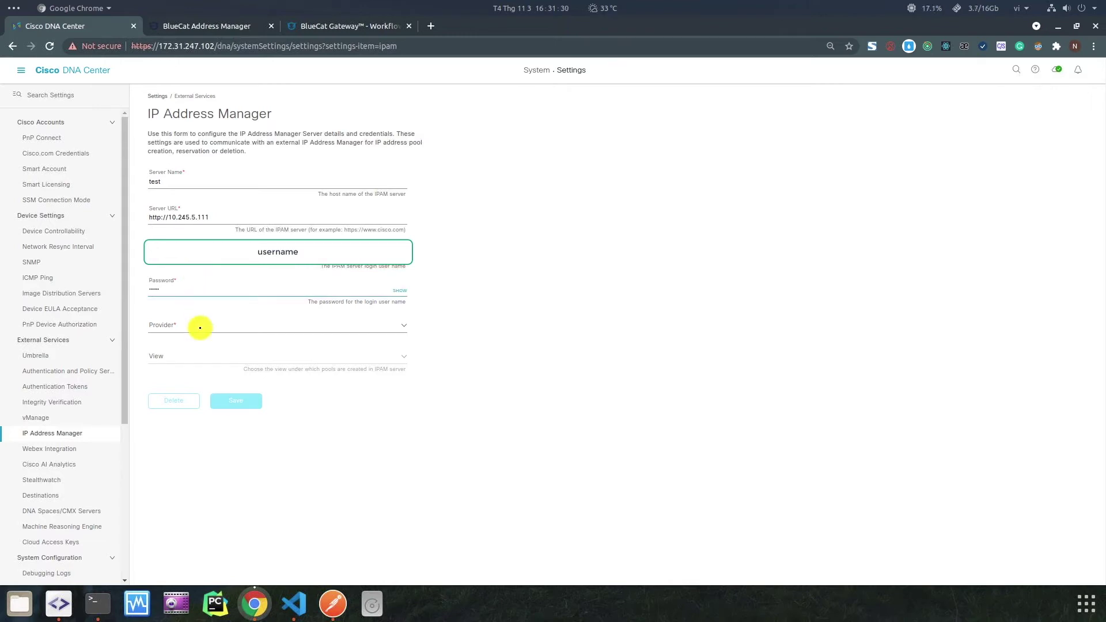
# Choose provider GENERIC and view cisco_dna, and save the IP address manager settings.
pyautogui.click(198, 326)
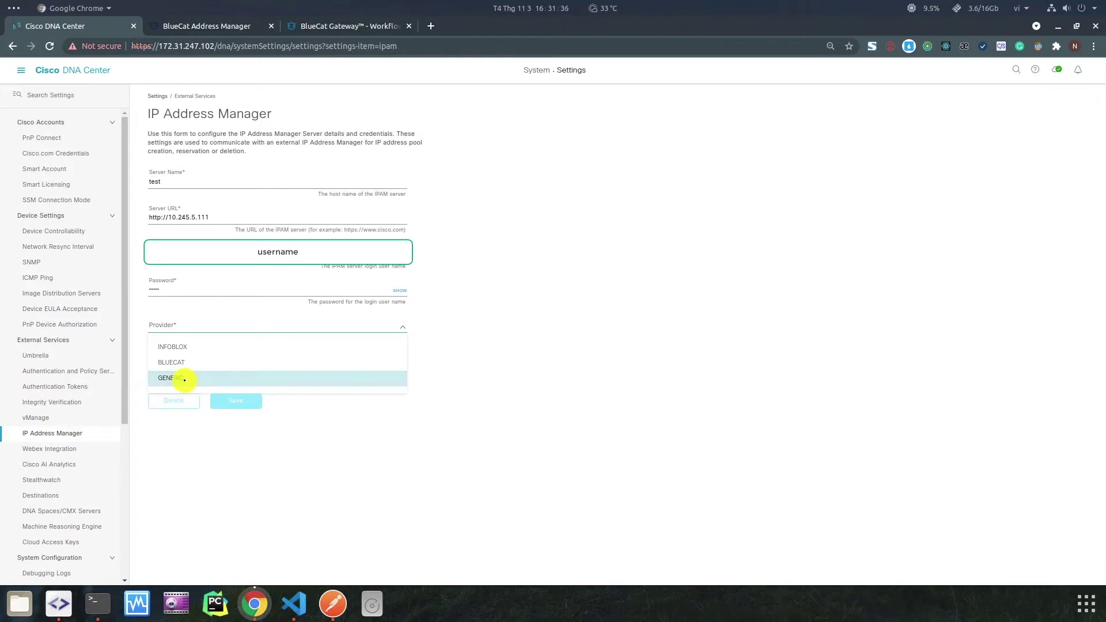
pyautogui.click(184, 379)
pyautogui.click(186, 352)
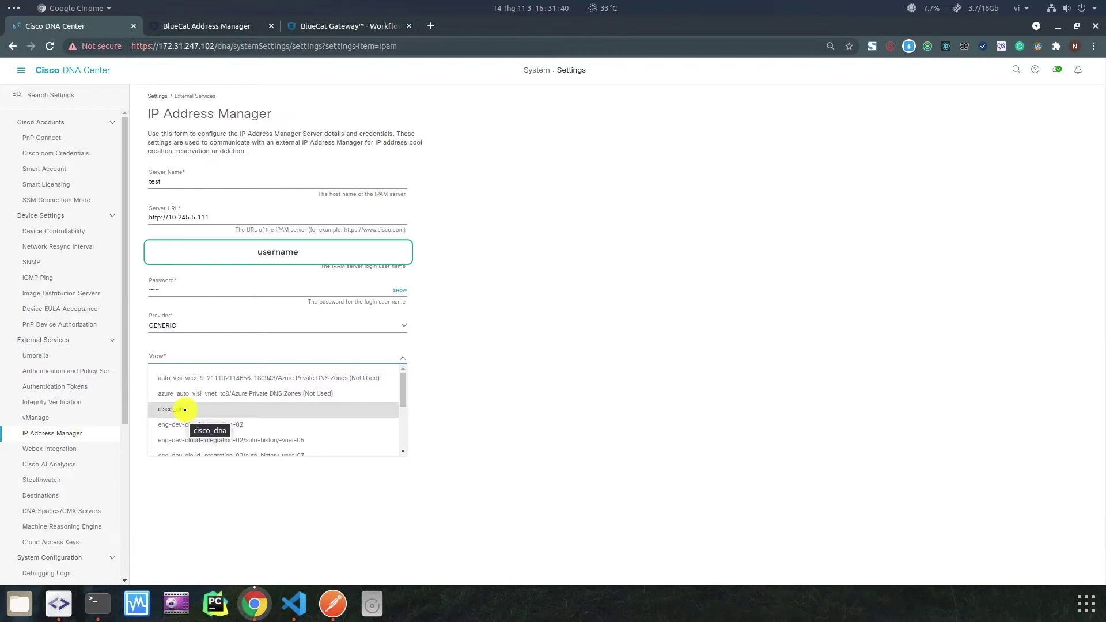
pyautogui.click(175, 408)
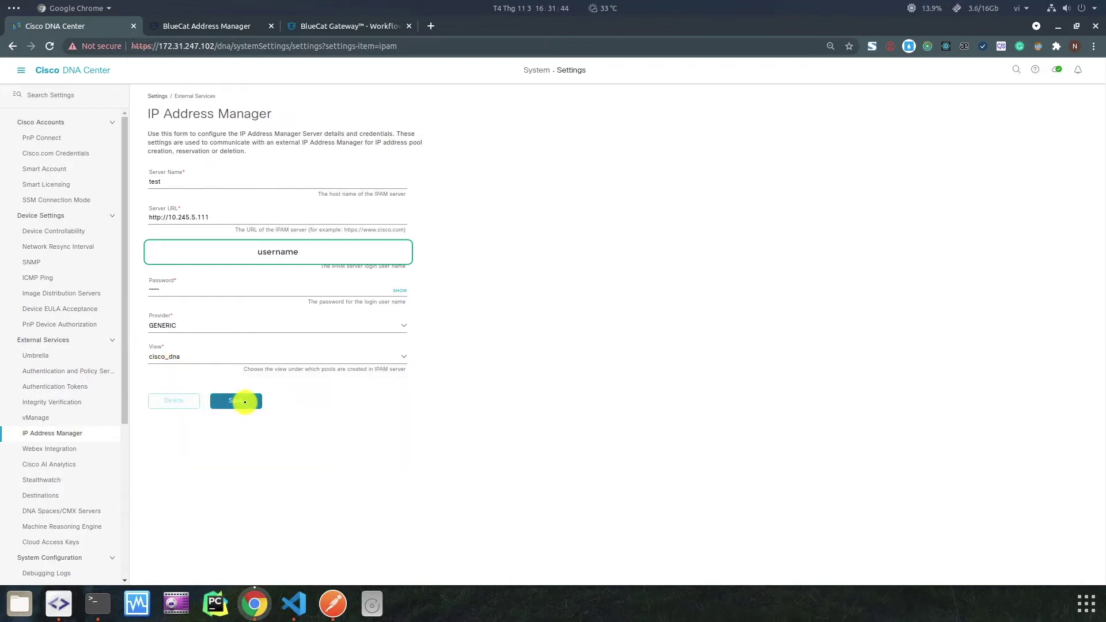
pyautogui.click(244, 402)
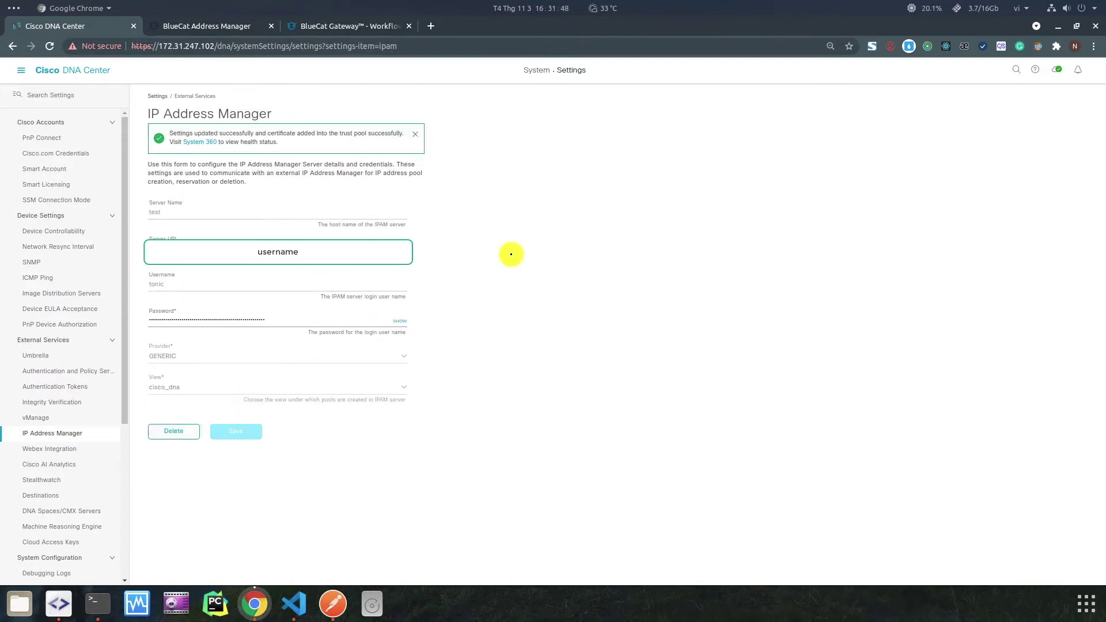
pyautogui.moveTo(168, 133); pyautogui.dragTo(277, 133)
pyautogui.click(313, 104)
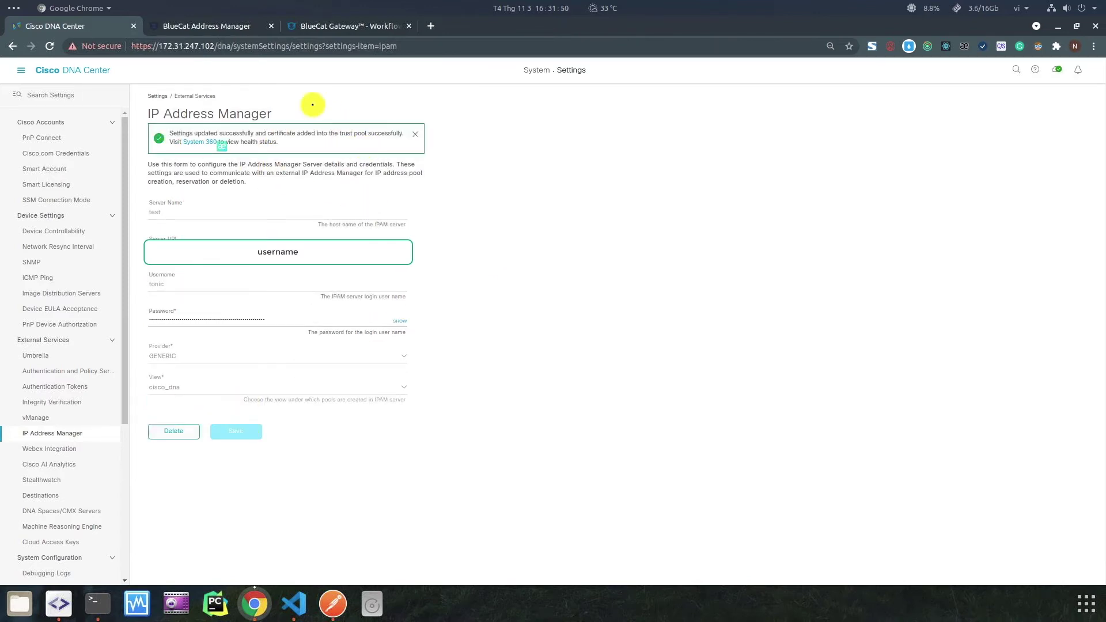
pyautogui.click(216, 29)
# Reload BlueCat and open the synced 10.0.0.0/8 [EmptyPool] block.
pyautogui.click(50, 46)
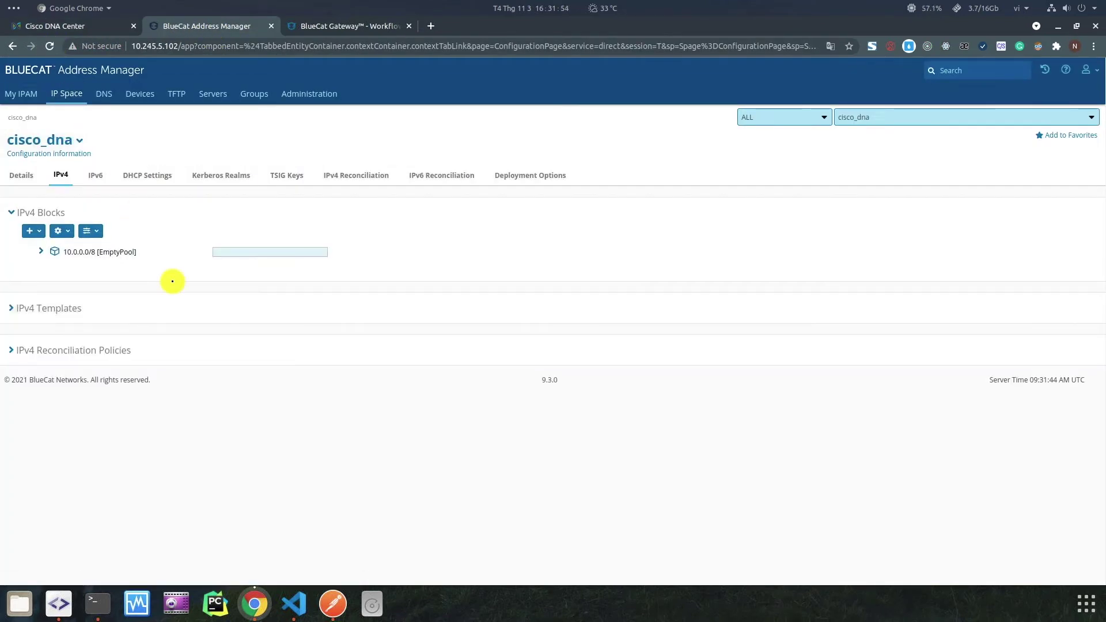
pyautogui.click(48, 254)
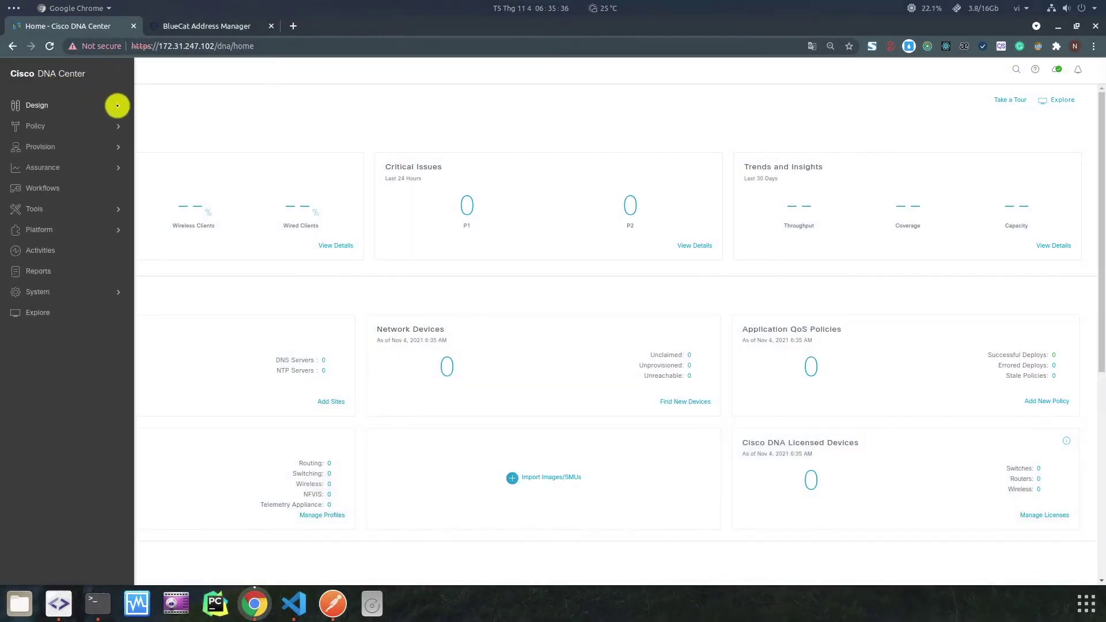
# In Network Settings, add DHCP servers 9.9.9.9, 6.6.6.6 and 7.7.7.7.
pyautogui.moveTo(118, 105)
pyautogui.click(188, 123)
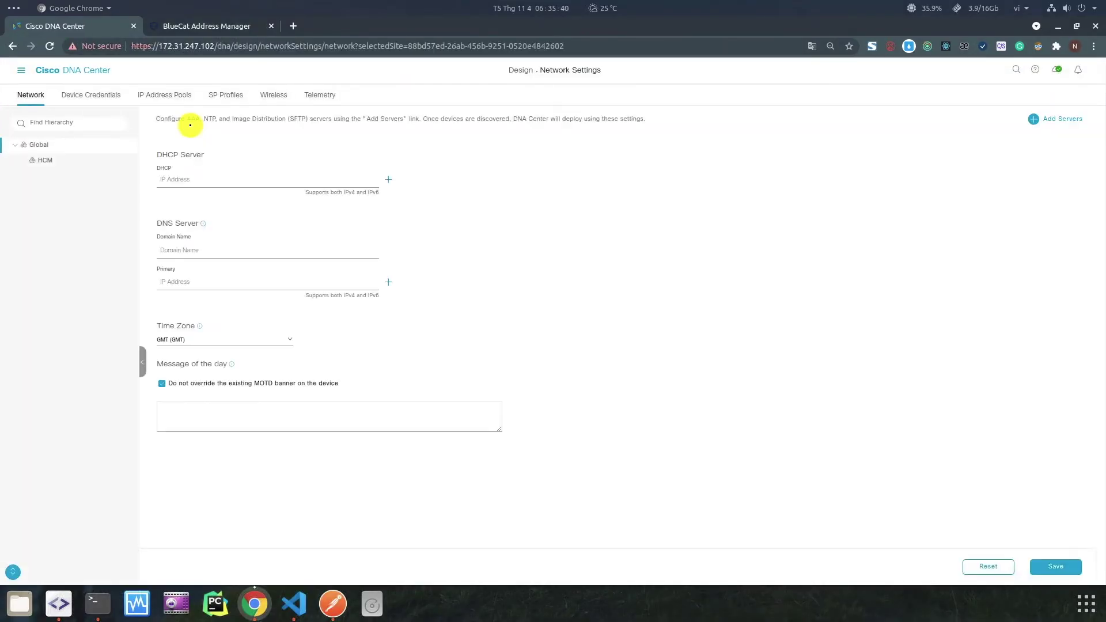
pyautogui.click(216, 182)
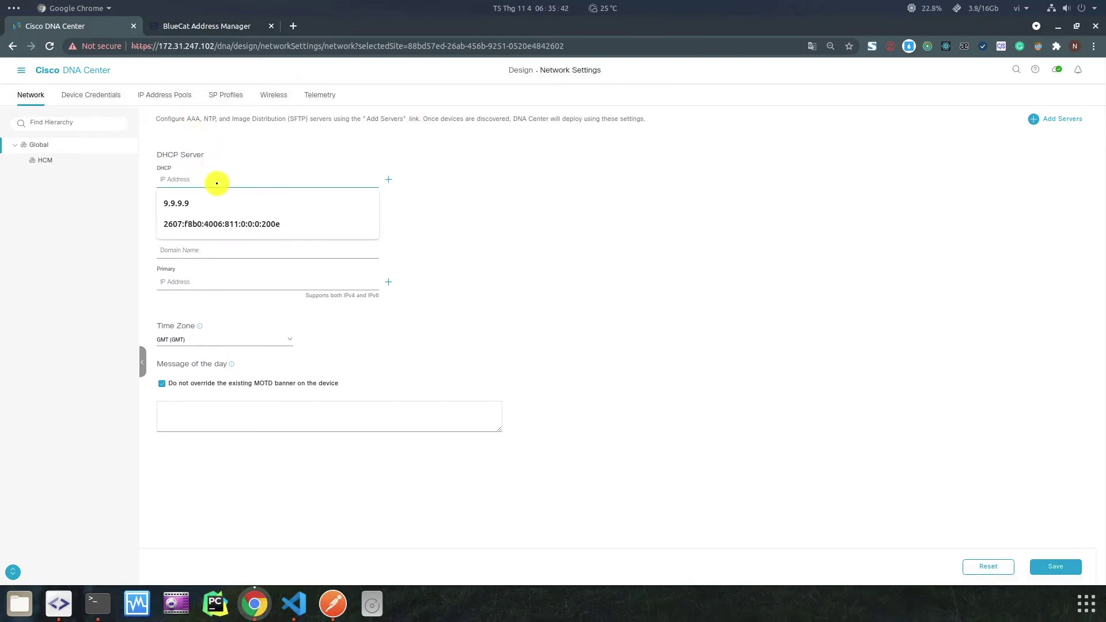
pyautogui.write('9.9.9.9')
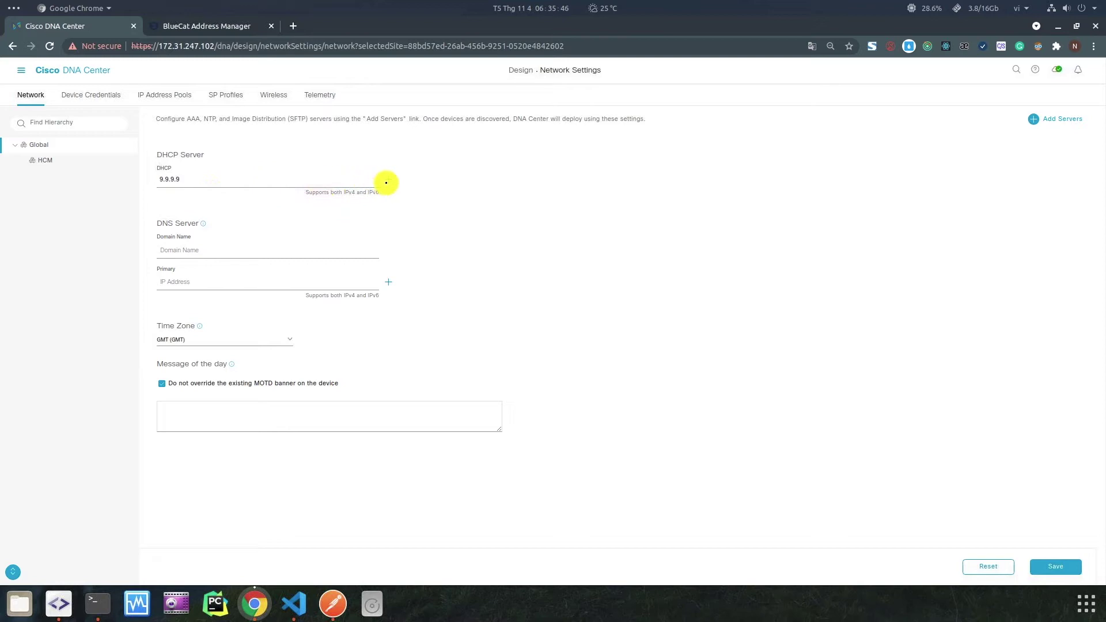
pyautogui.click(388, 179)
pyautogui.click(431, 183)
pyautogui.write('6.6.6.6')
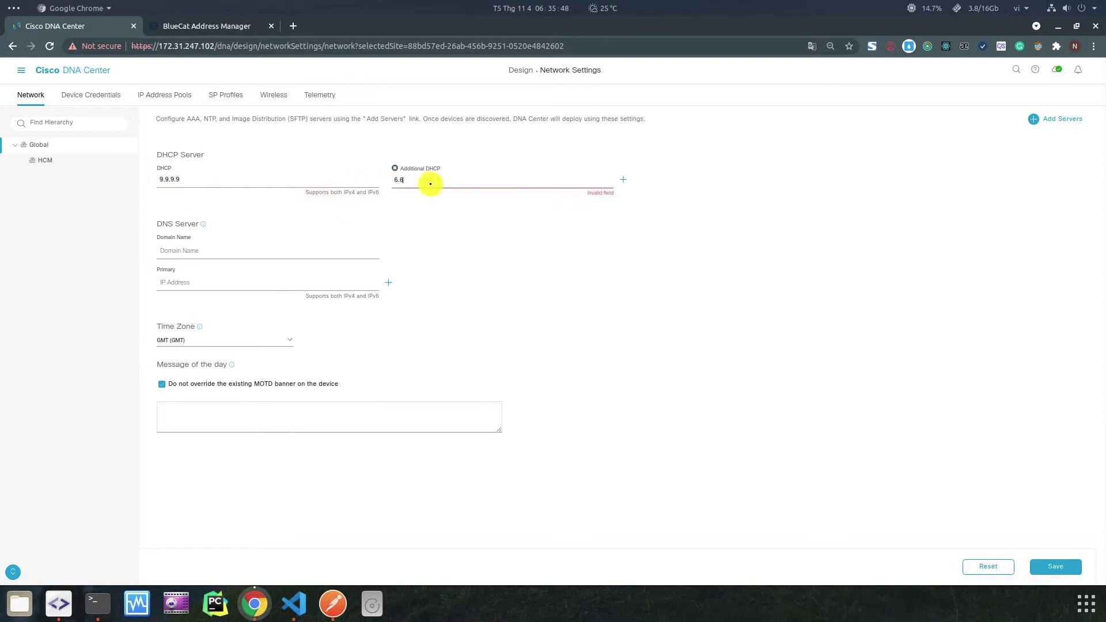
pyautogui.click(623, 180)
pyautogui.click(638, 181)
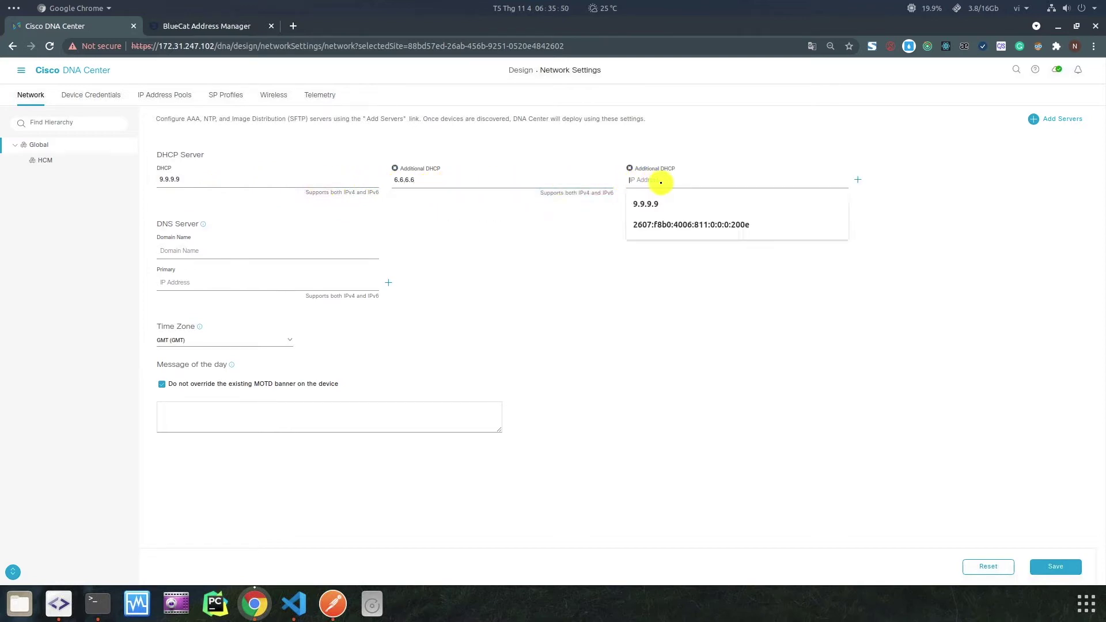
pyautogui.write('7.7.7.7')
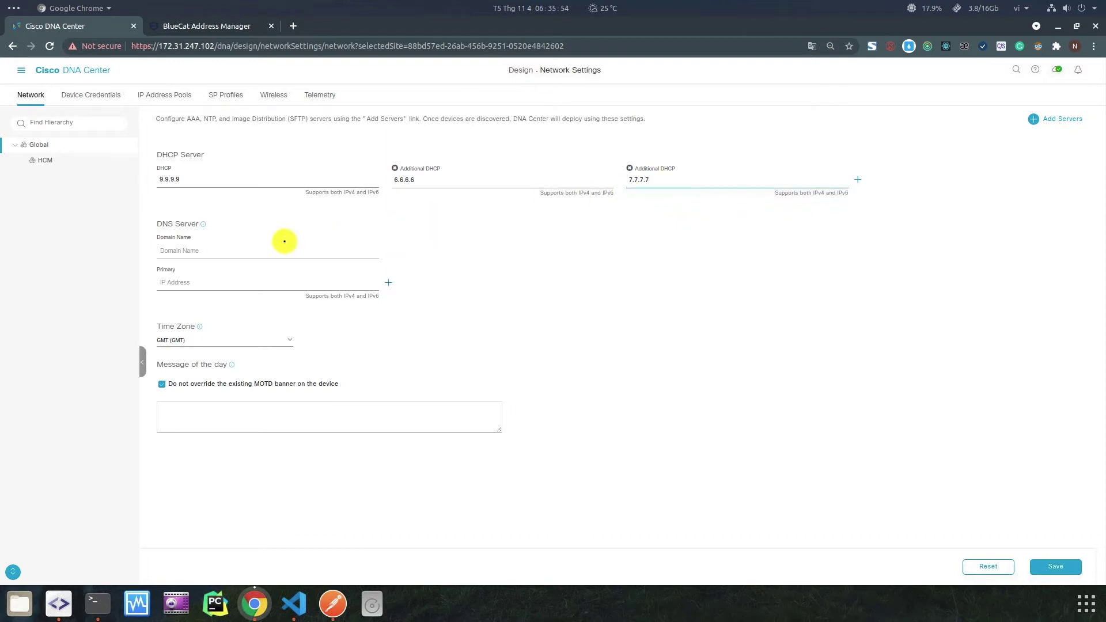
# Set DNS domain Test.co with servers 8.8.8.8 and 1.1.1.1 and save the network settings.
pyautogui.click(197, 252)
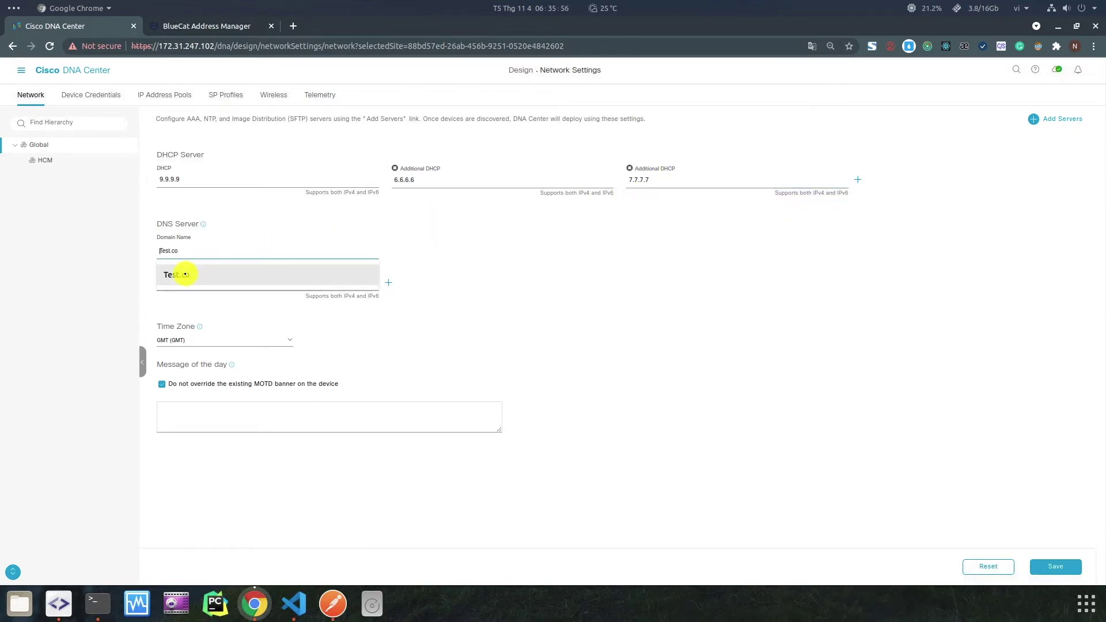
pyautogui.click(184, 275)
pyautogui.click(178, 287)
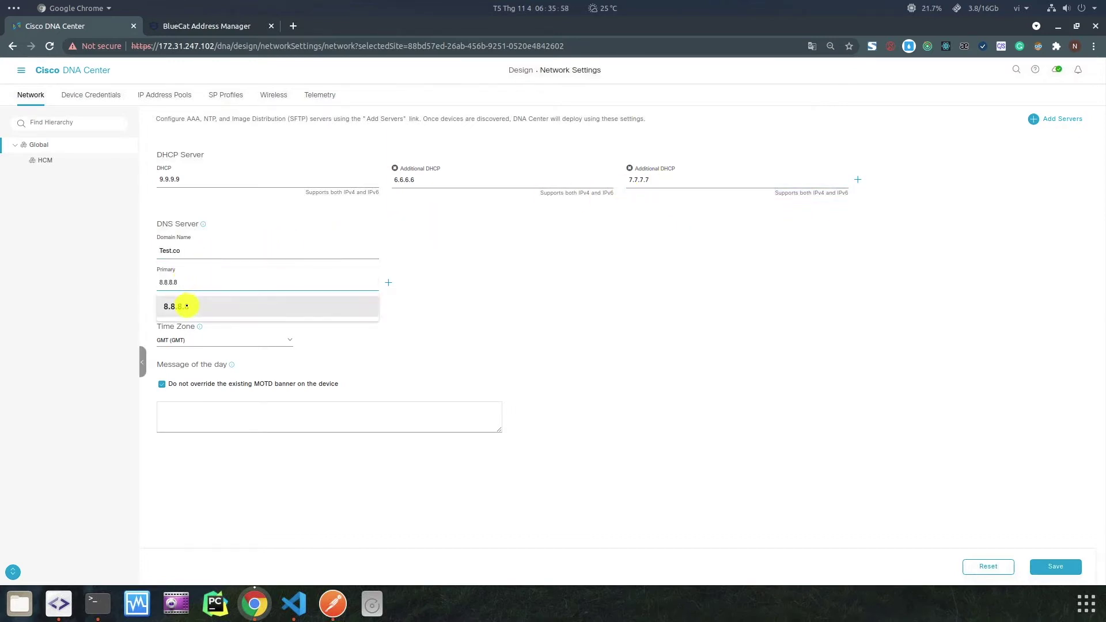
pyautogui.click(186, 306)
pyautogui.click(388, 282)
pyautogui.click(442, 286)
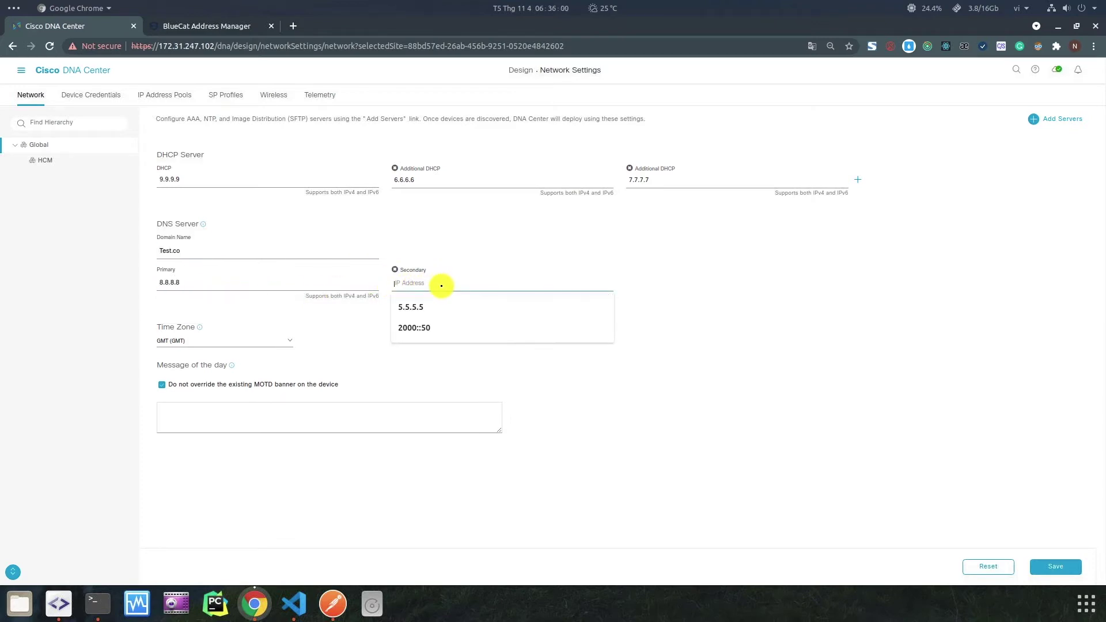
pyautogui.press('Down')
pyautogui.write('1')
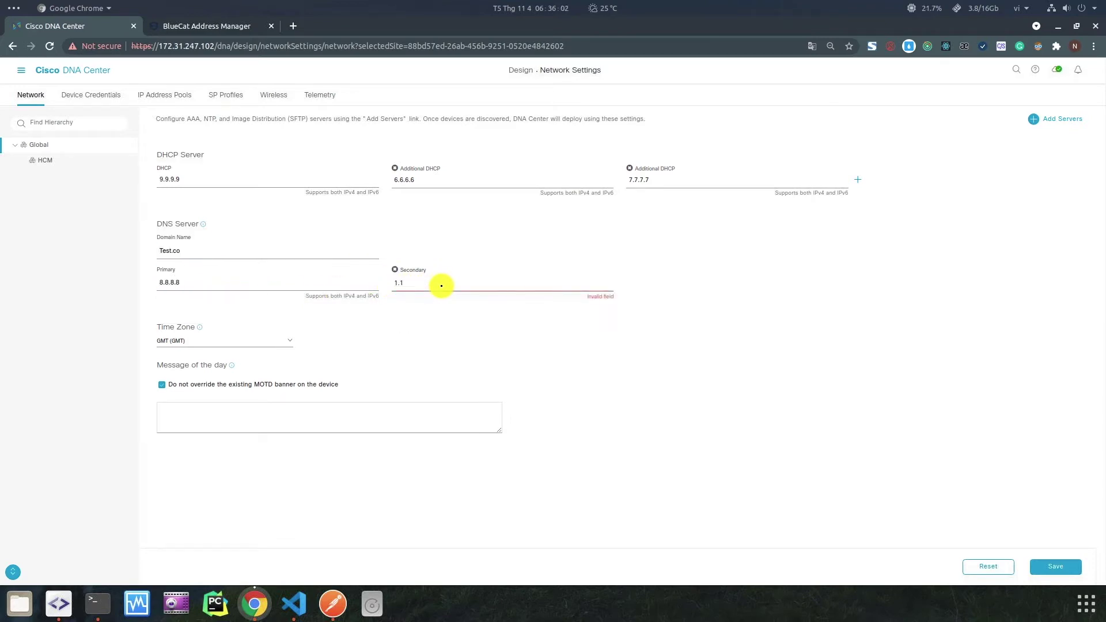
pyautogui.write('.1.1.1')
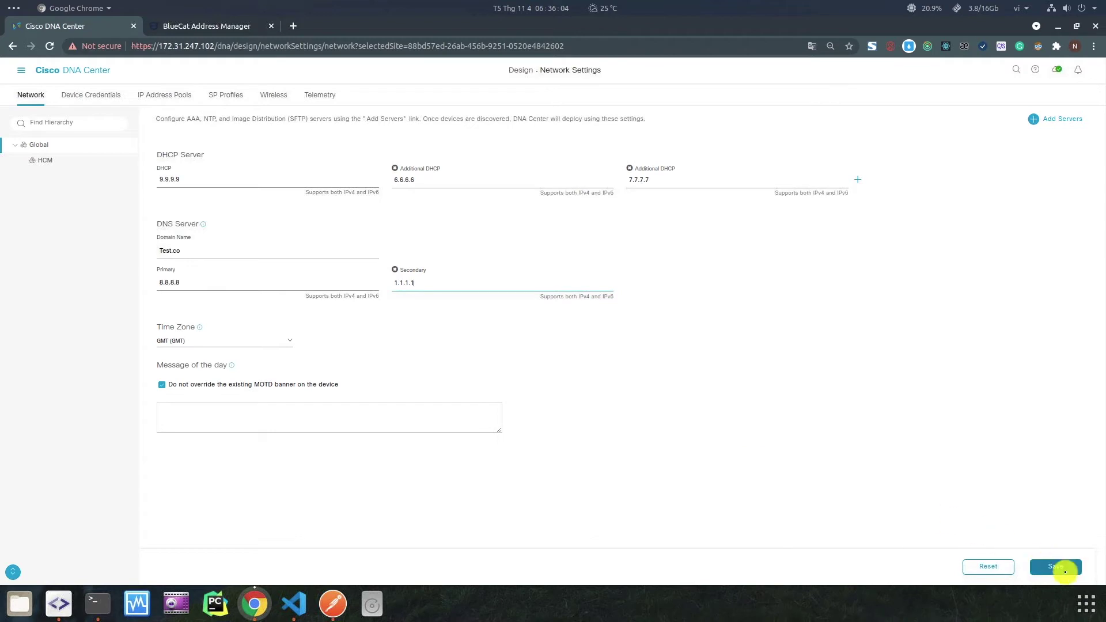
pyautogui.click(1066, 572)
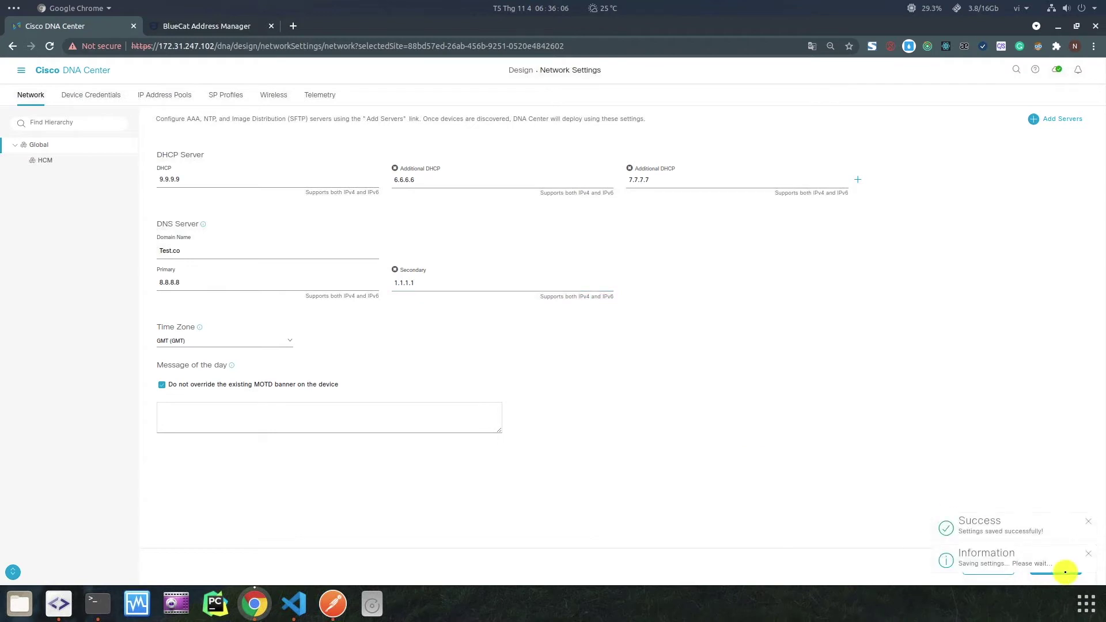
pyautogui.click(182, 99)
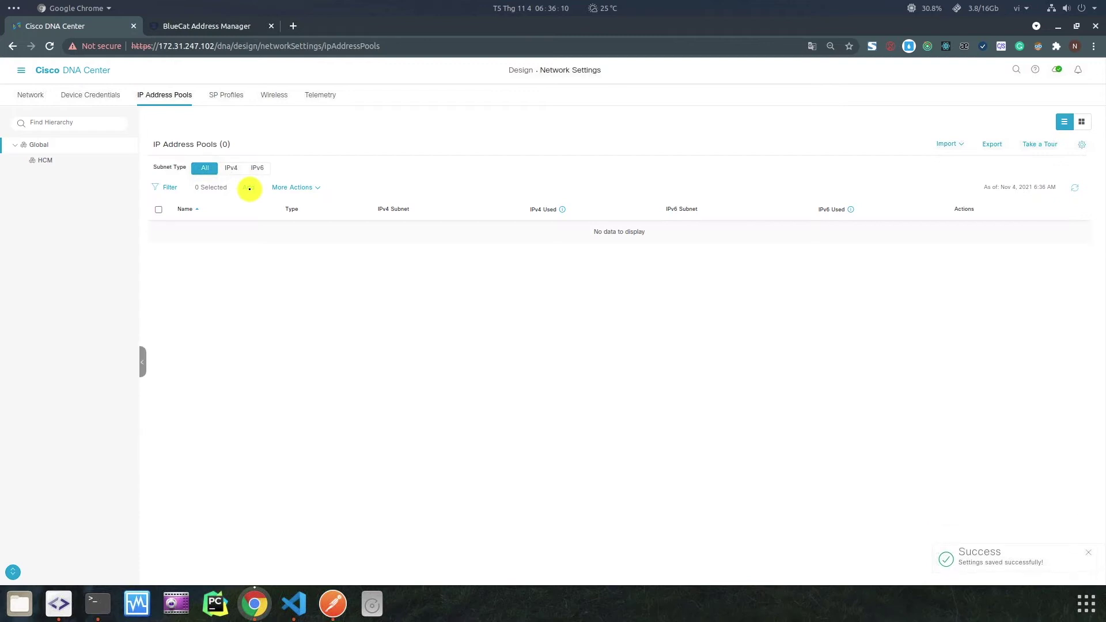
# Add a new IP pool named Pool_1 with subnet 10.0.0.0.
pyautogui.click(250, 189)
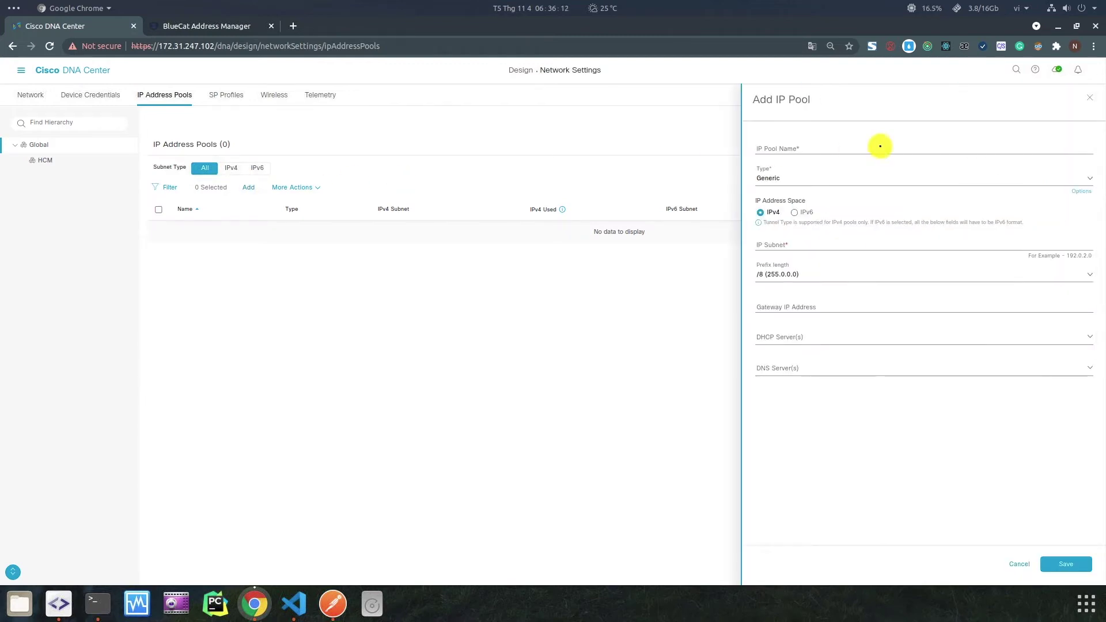
pyautogui.click(916, 143)
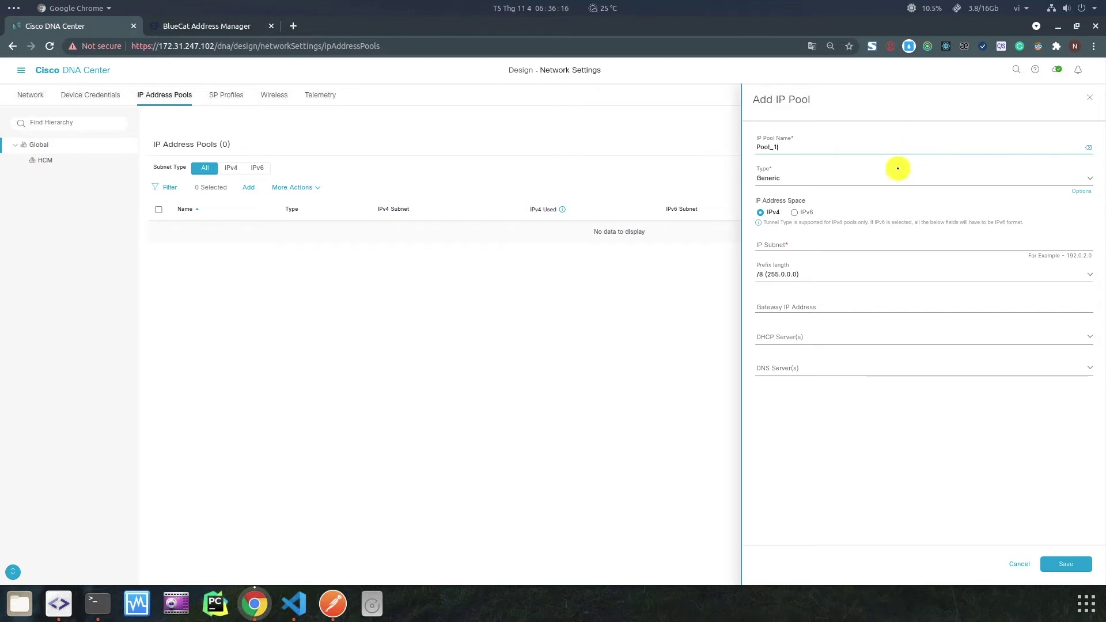
pyautogui.click(841, 241)
pyautogui.write('1')
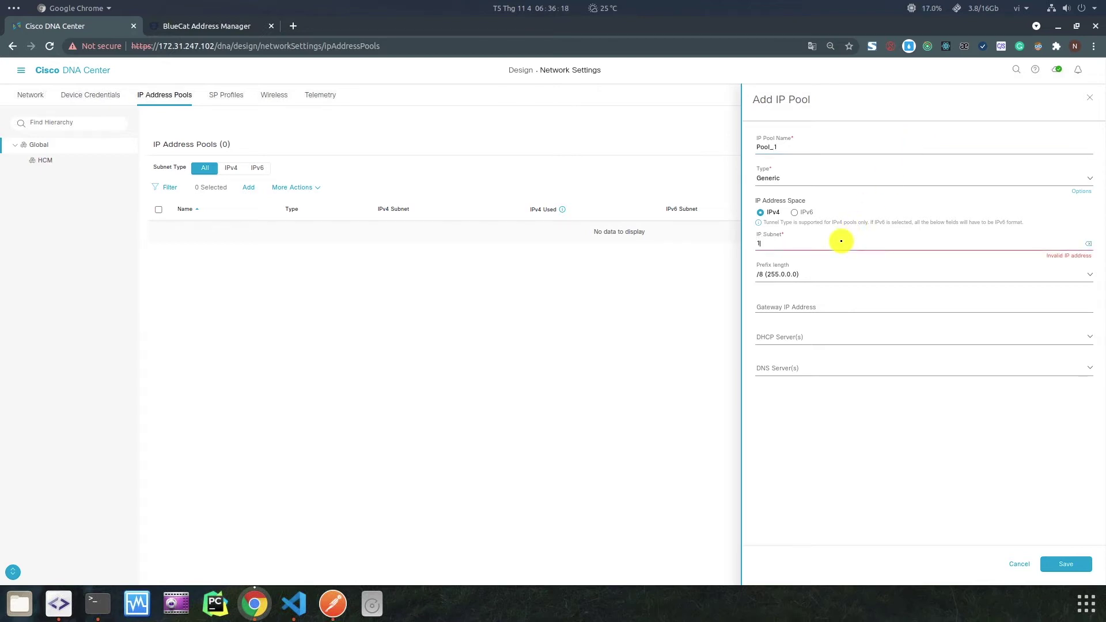
pyautogui.write('0.0.0.0')
# Select DHCP servers 9.9.9.9, 6.6.6.6, 7.7.7.7 and DNS servers 8.8.8.8, 1.1.1.1 for Pool_1.
pyautogui.click(832, 339)
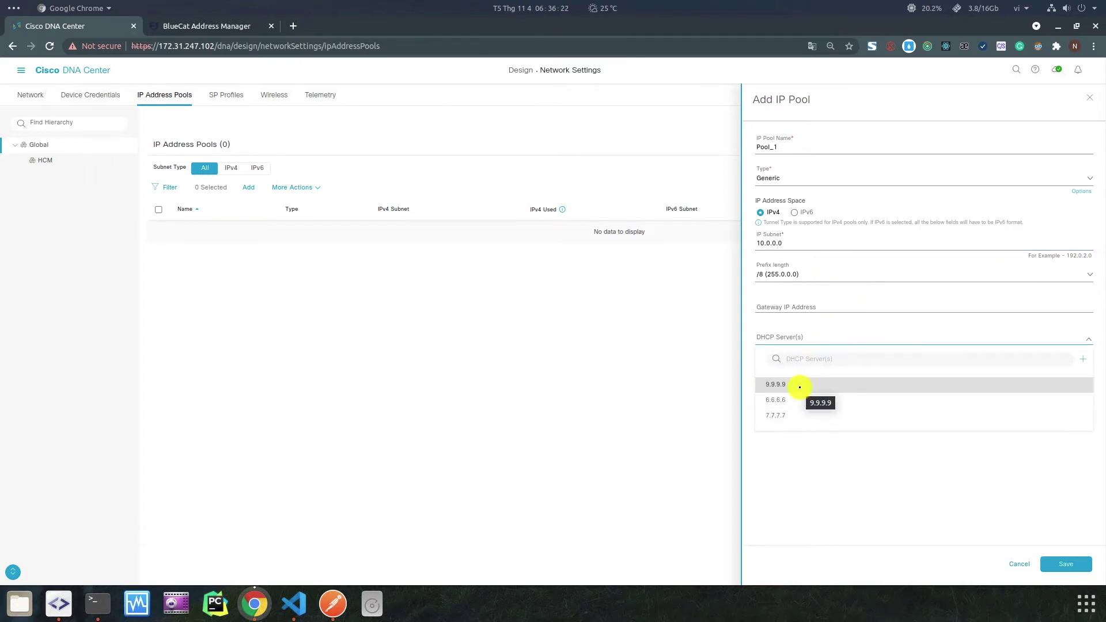
pyautogui.click(800, 385)
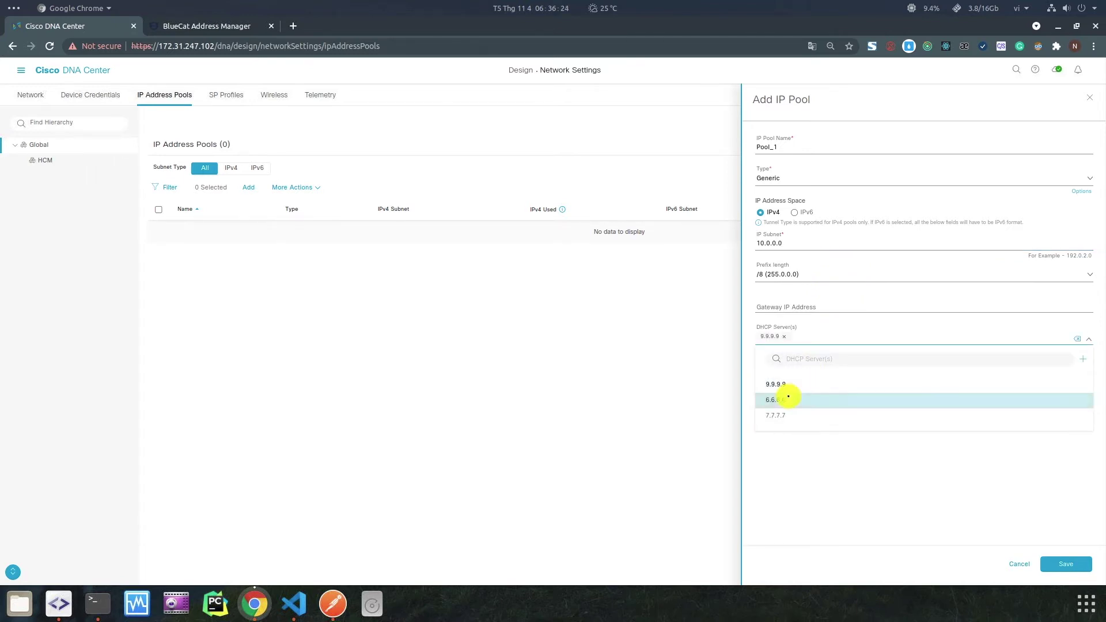
pyautogui.click(790, 400)
pyautogui.click(802, 415)
pyautogui.click(831, 428)
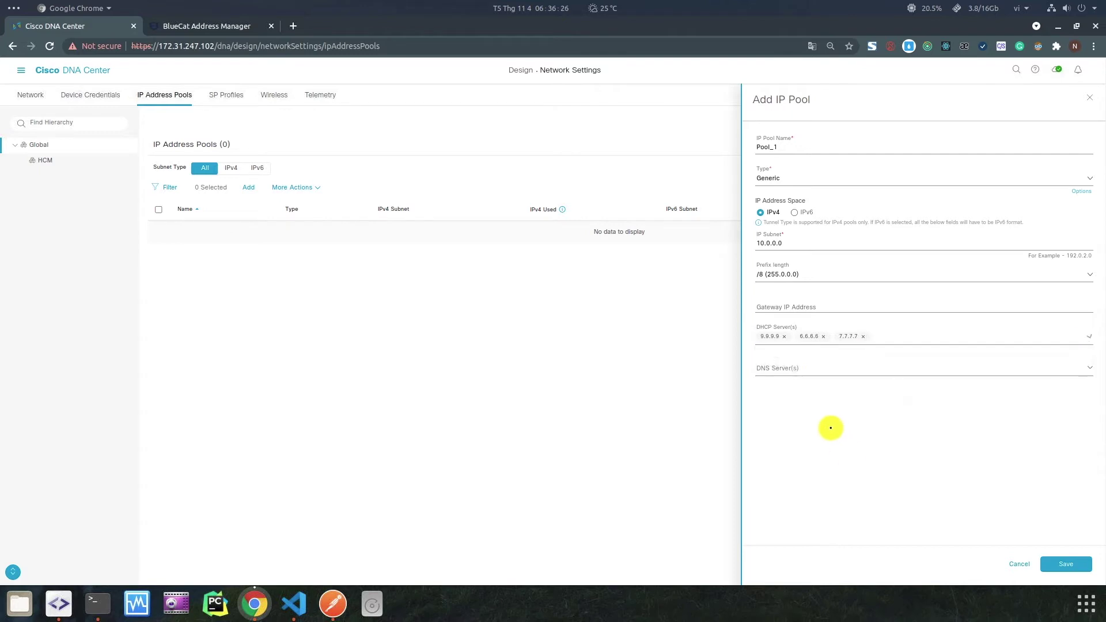
pyautogui.click(790, 368)
pyautogui.click(775, 416)
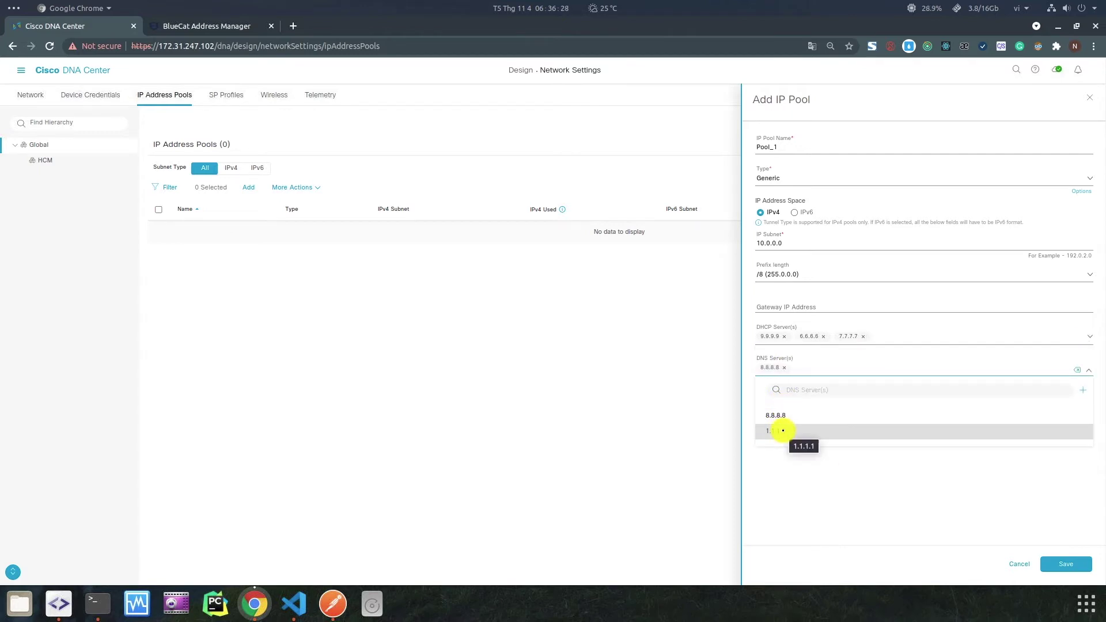
pyautogui.click(790, 433)
pyautogui.click(873, 488)
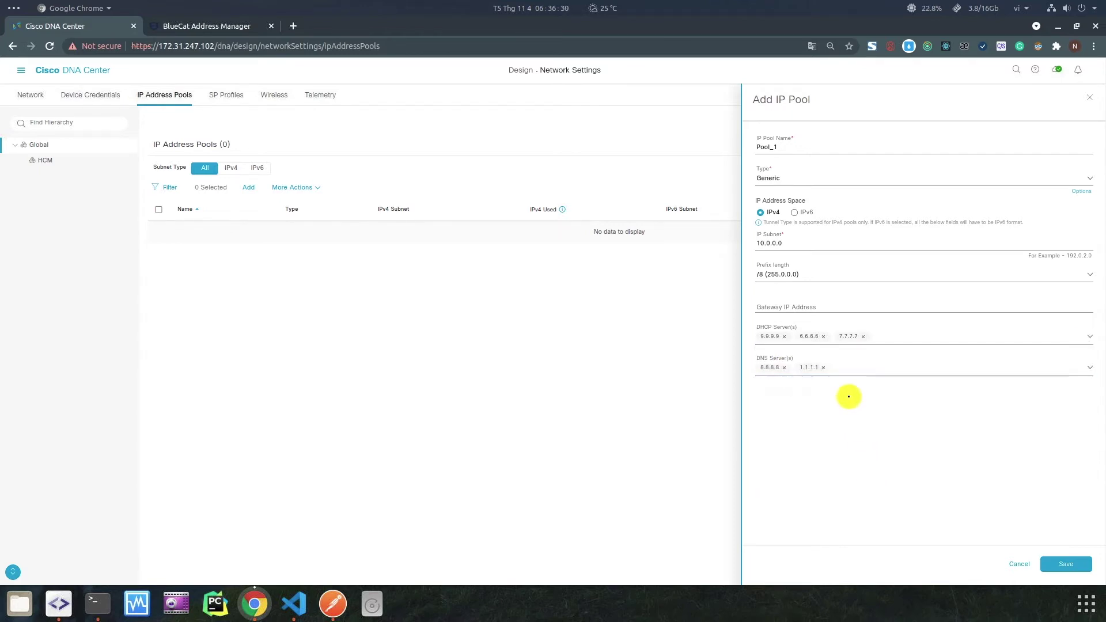
pyautogui.click(178, 26)
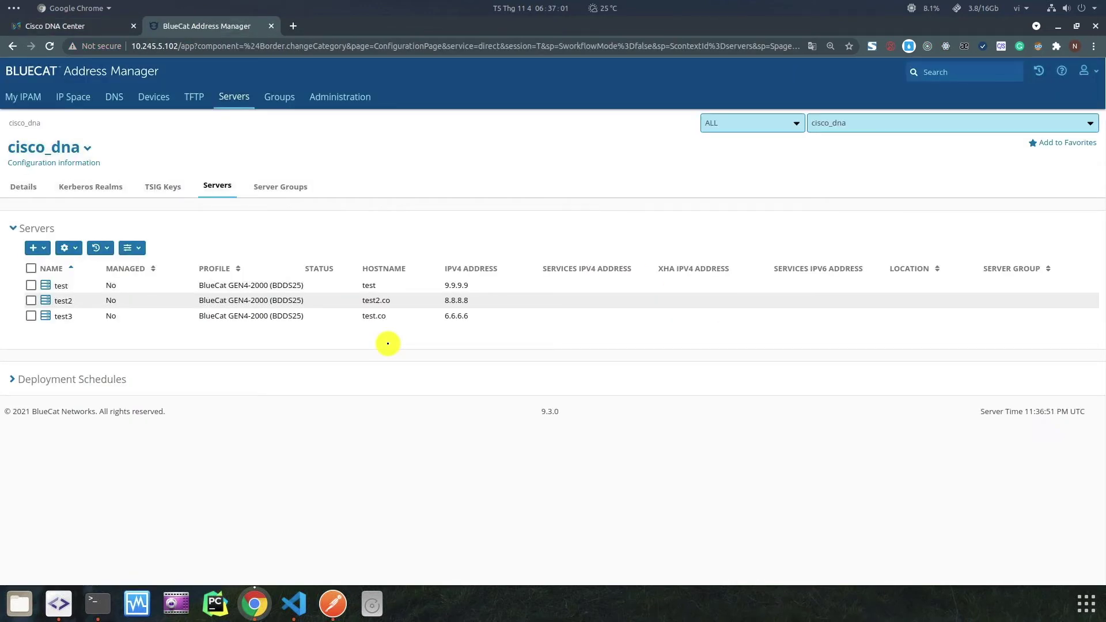
# Compare BlueCat's server addresses, then save Pool_1 (10.0.0.0/8) in DNA Center.
pyautogui.moveTo(445, 286); pyautogui.dragTo(457, 316)
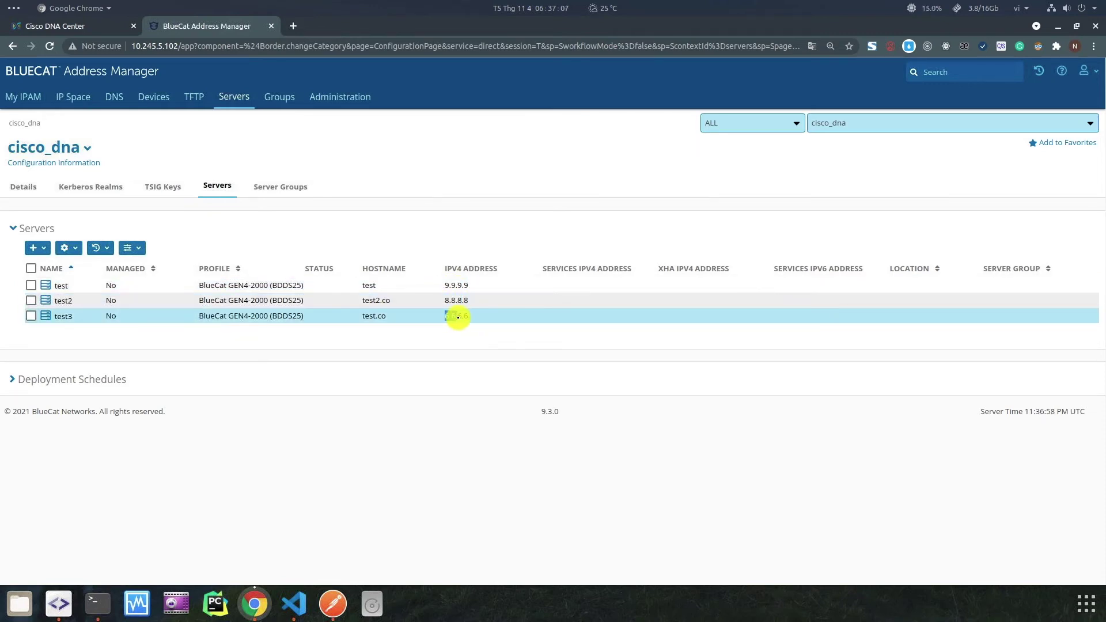
pyautogui.click(82, 27)
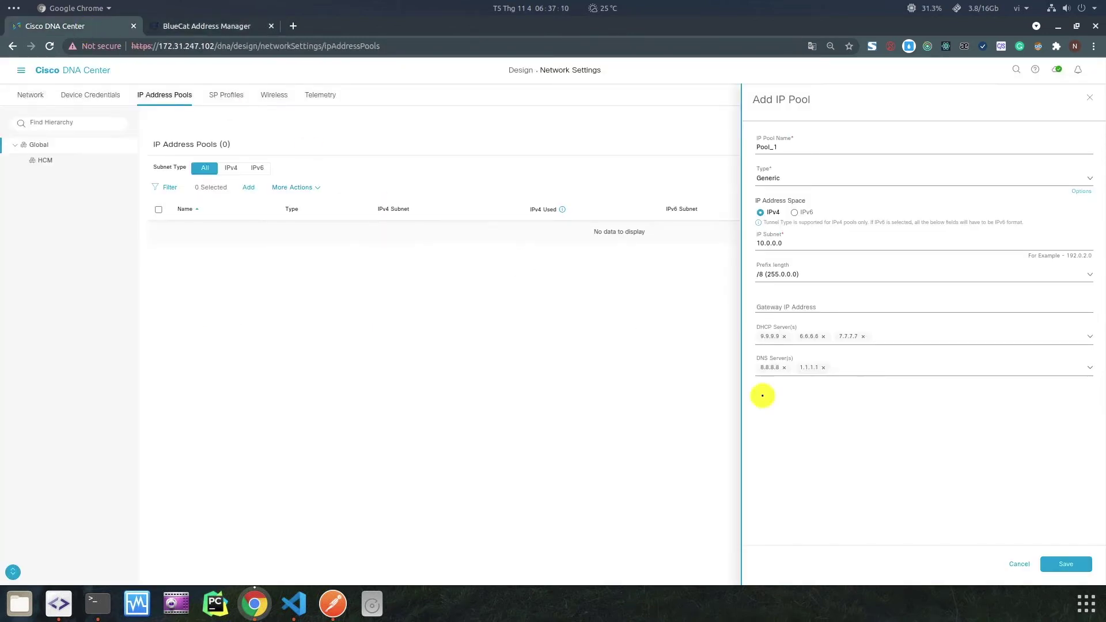
pyautogui.click(1079, 566)
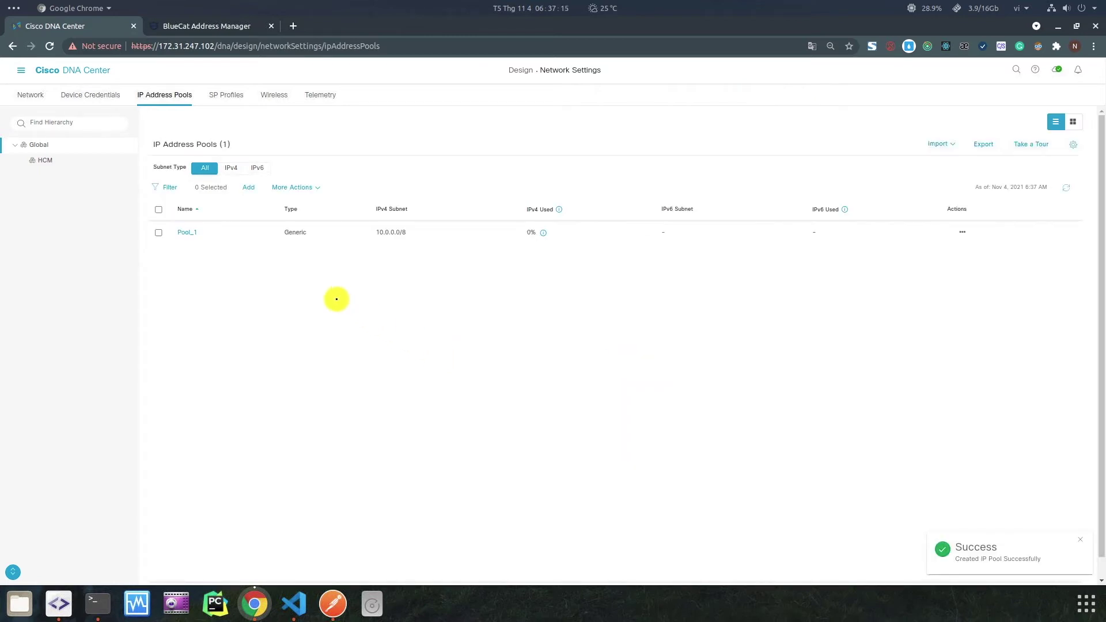
# In BlueCat's IP Space, open the 10.0.0.0/8 [Pool_1] block's Deployment Roles.
pyautogui.click(185, 26)
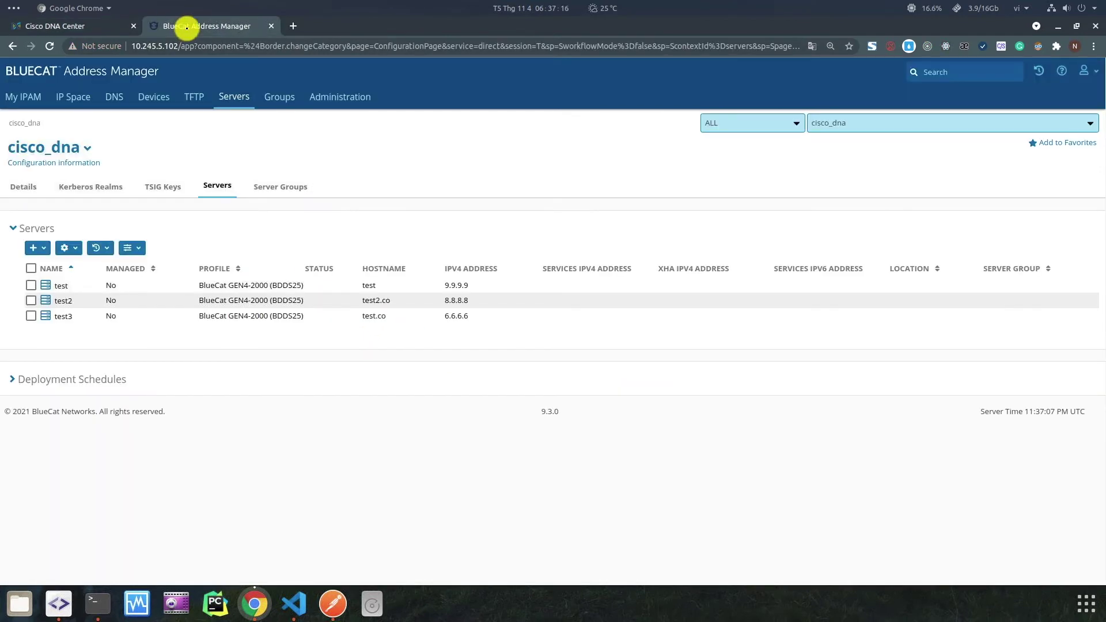
pyautogui.click(80, 94)
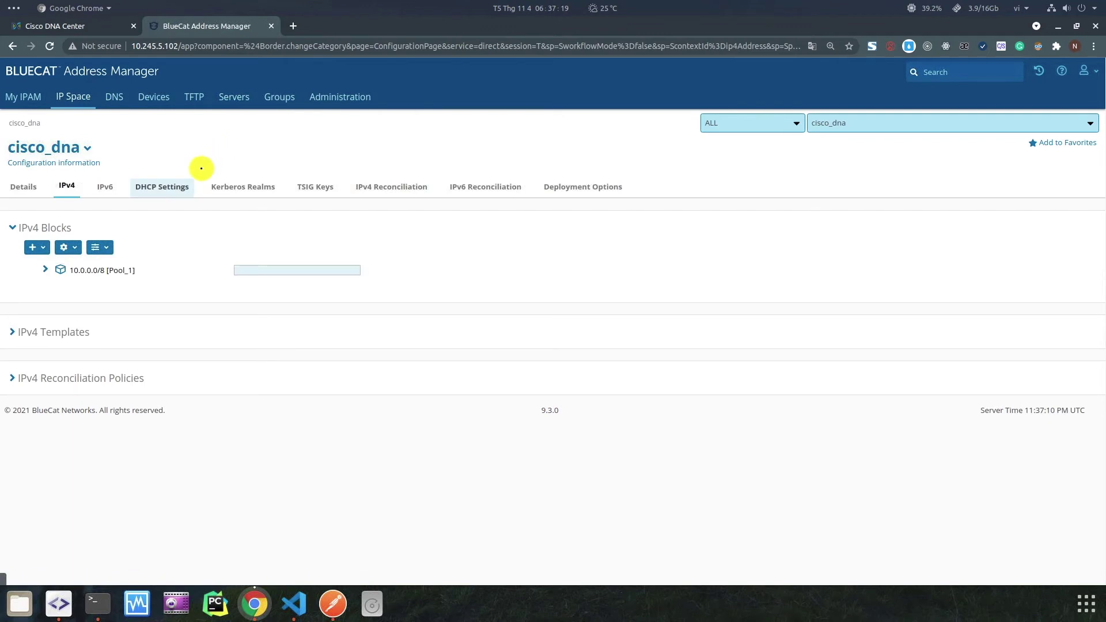
pyautogui.click(98, 271)
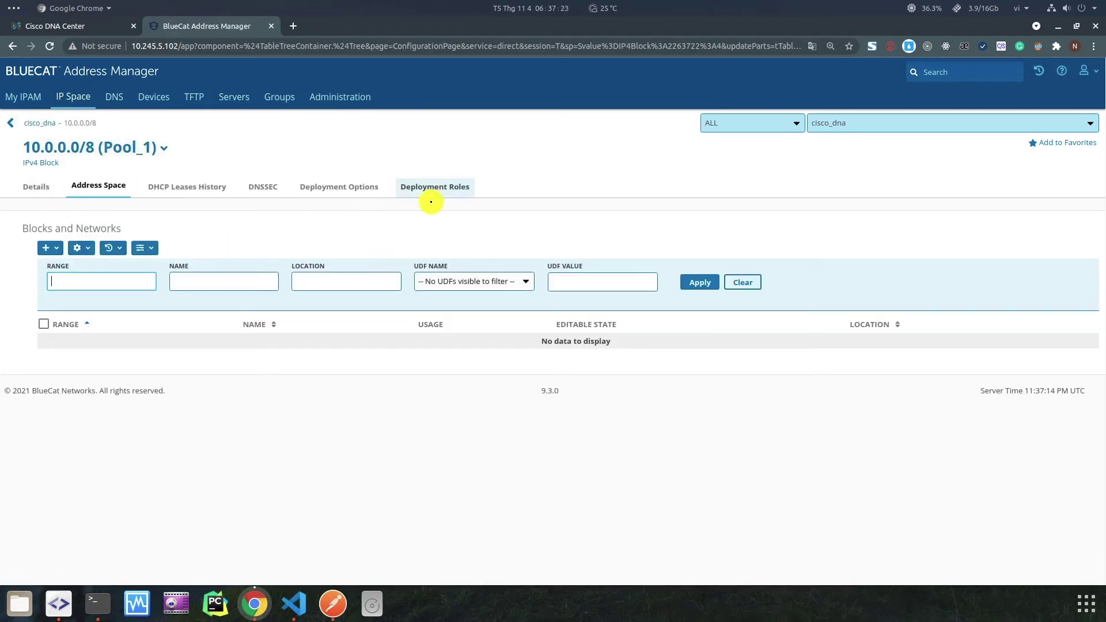
pyautogui.click(450, 189)
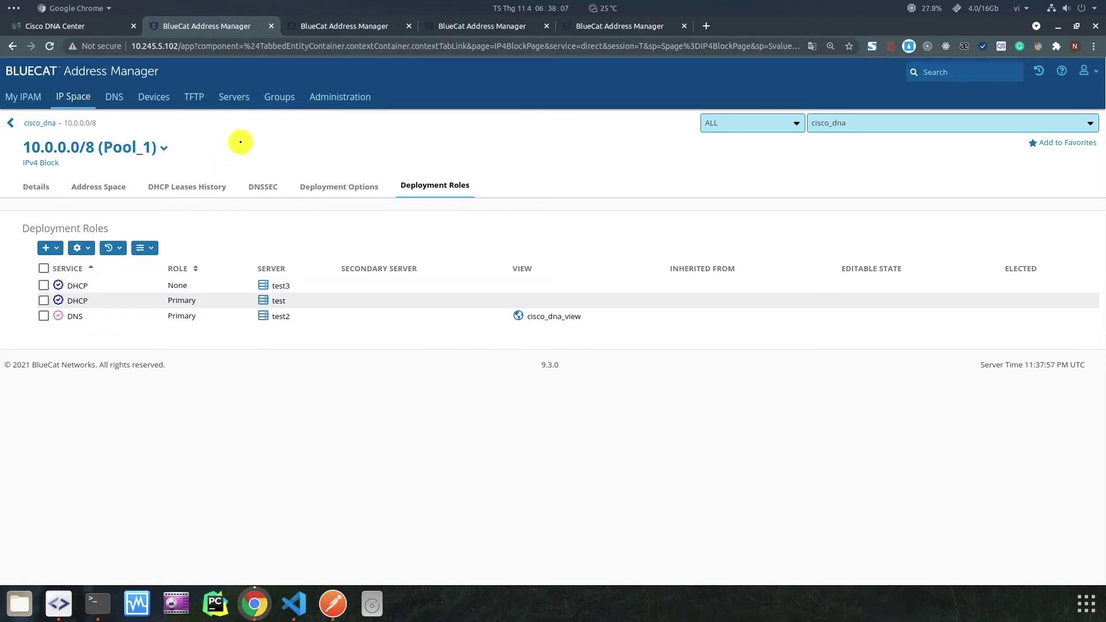
# Review the DHCP role and the primary DNS role on 8.8.8.8.
pyautogui.click(328, 32)
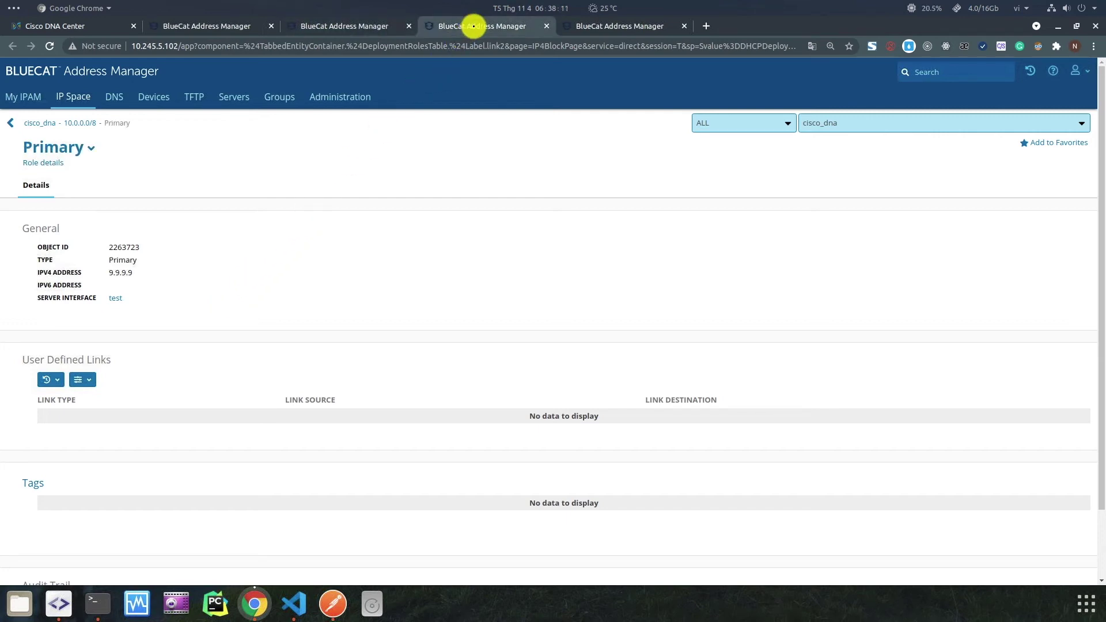
pyautogui.click(581, 27)
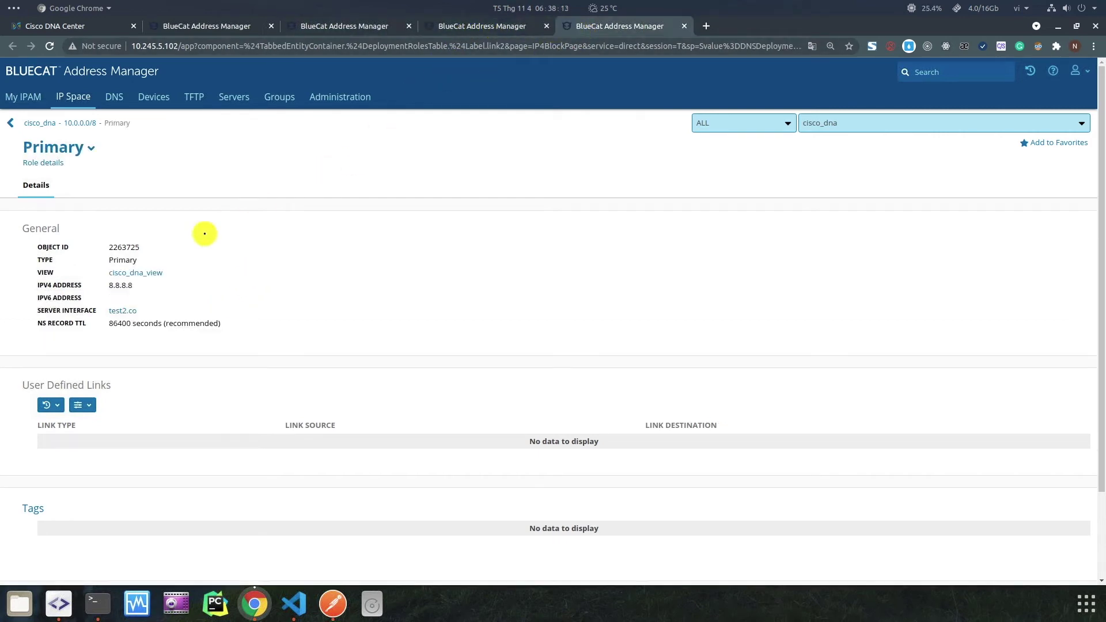
pyautogui.moveTo(108, 287); pyautogui.dragTo(146, 284)
pyautogui.click(146, 284)
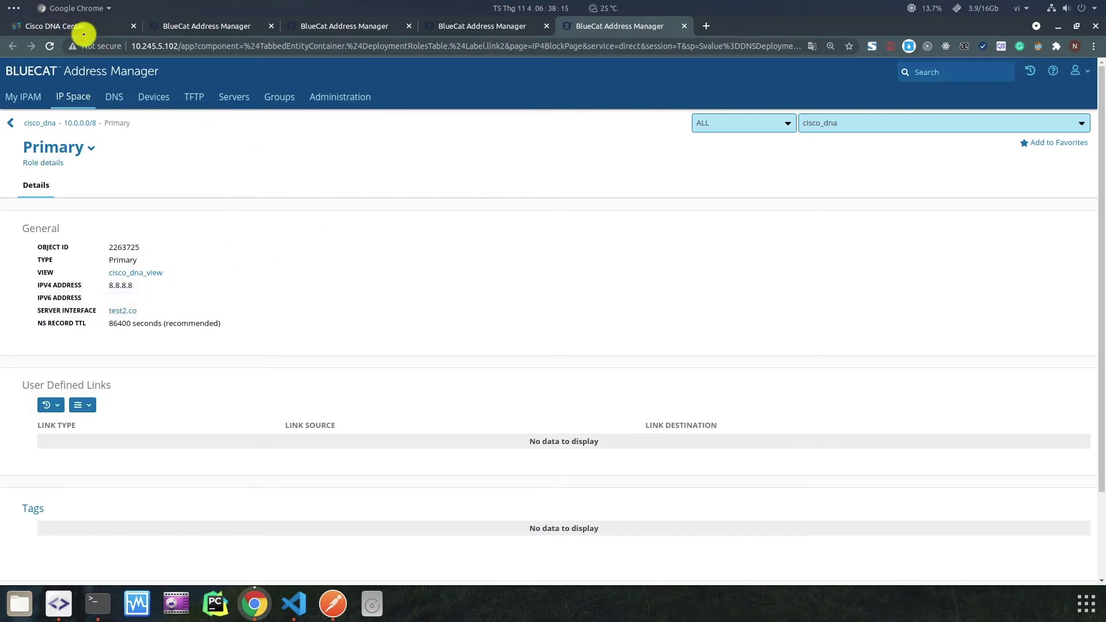
pyautogui.click(76, 27)
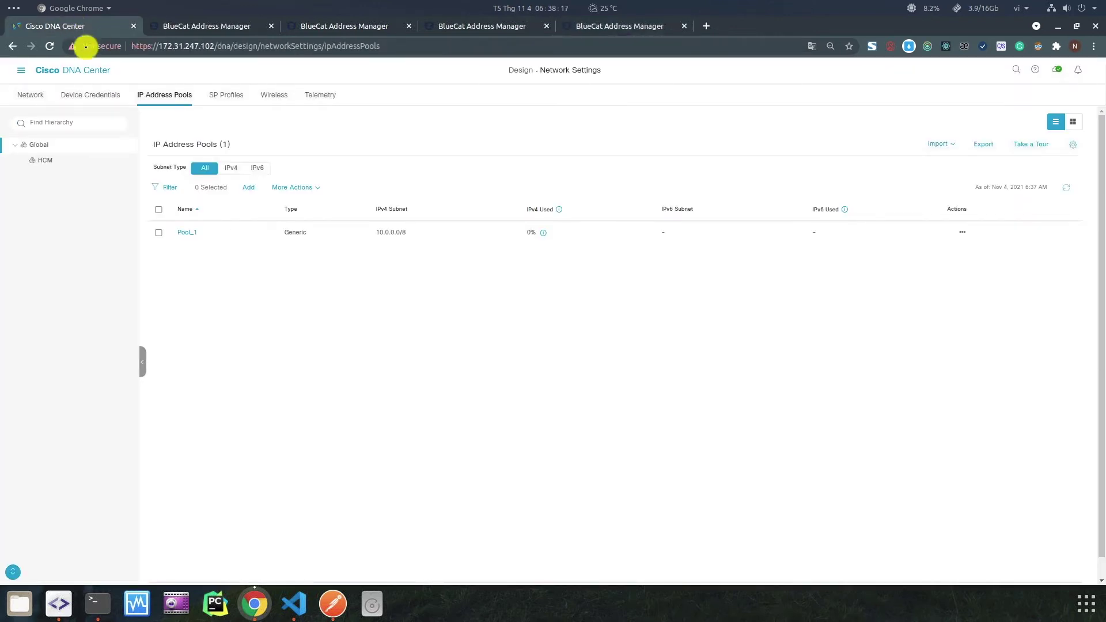
# View Pool_1's details, then select the HCM site to see its empty pool list.
pyautogui.click(186, 232)
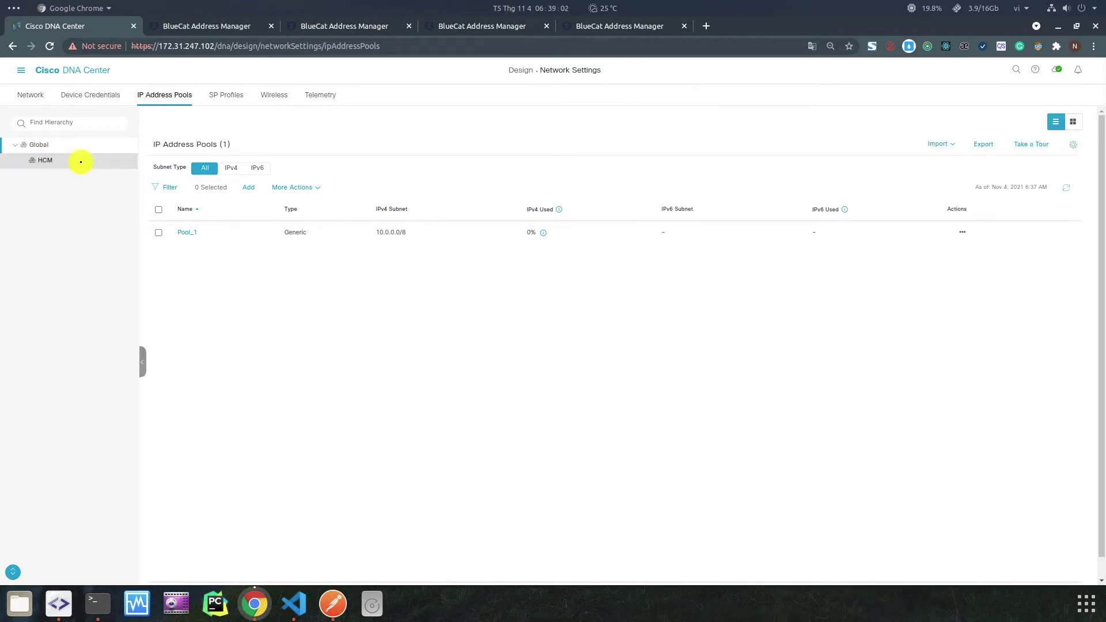
pyautogui.click(81, 162)
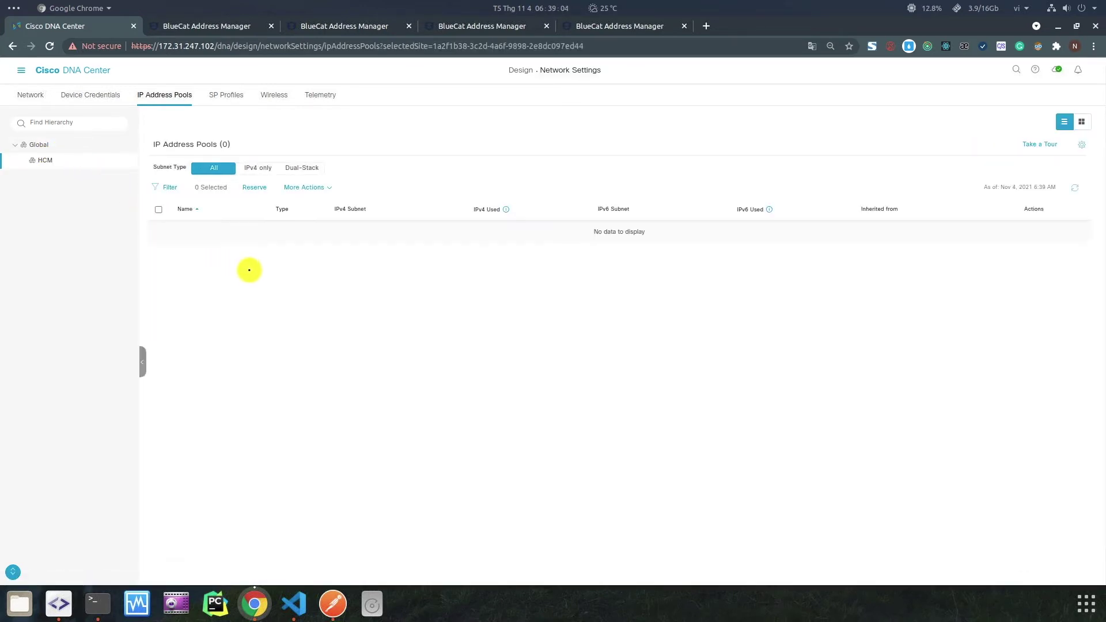
# Start reserving Subpool_1 for HCM from global Pool_1 with a /24 prefix.
pyautogui.click(255, 189)
pyautogui.click(902, 145)
pyautogui.write('SubP')
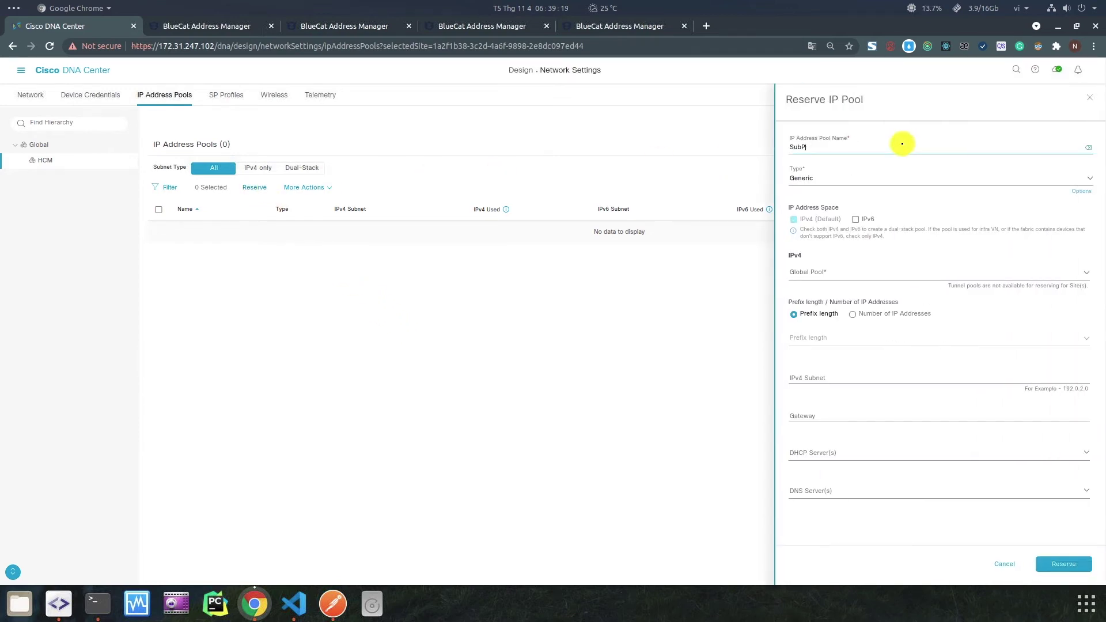
pyautogui.press('BackSpace')
pyautogui.write('Sub')
pyautogui.click(831, 279)
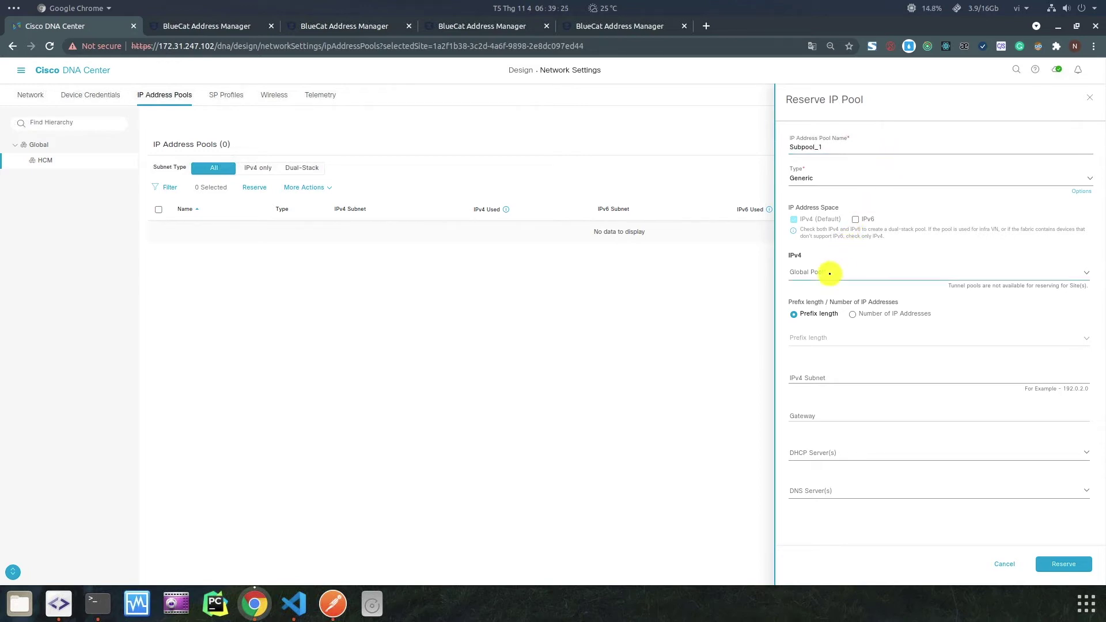
pyautogui.click(831, 317)
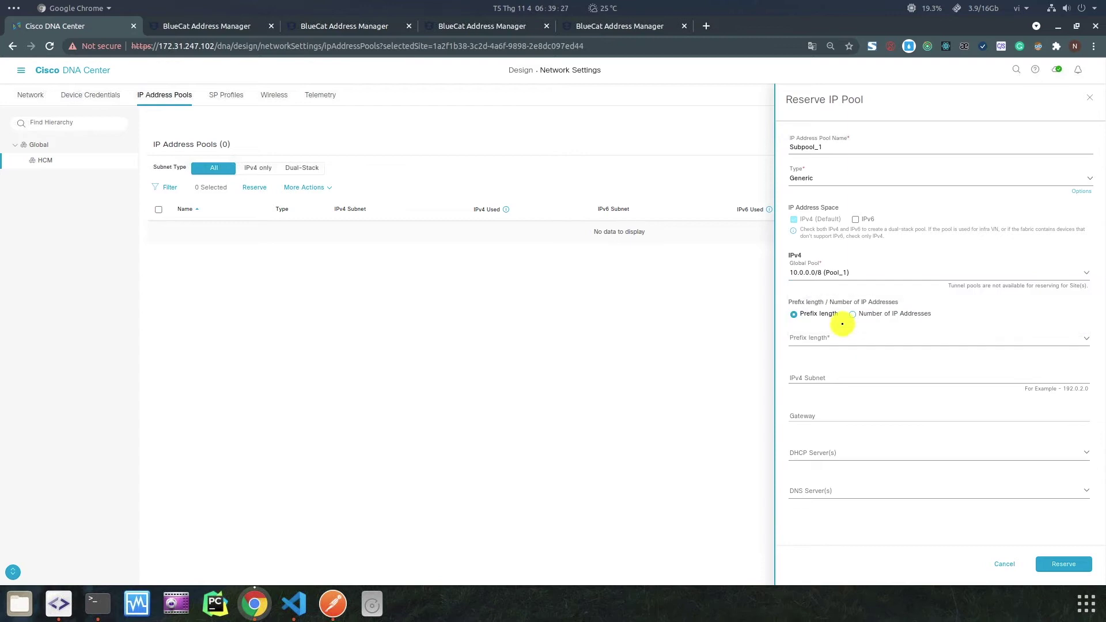
pyautogui.click(829, 334)
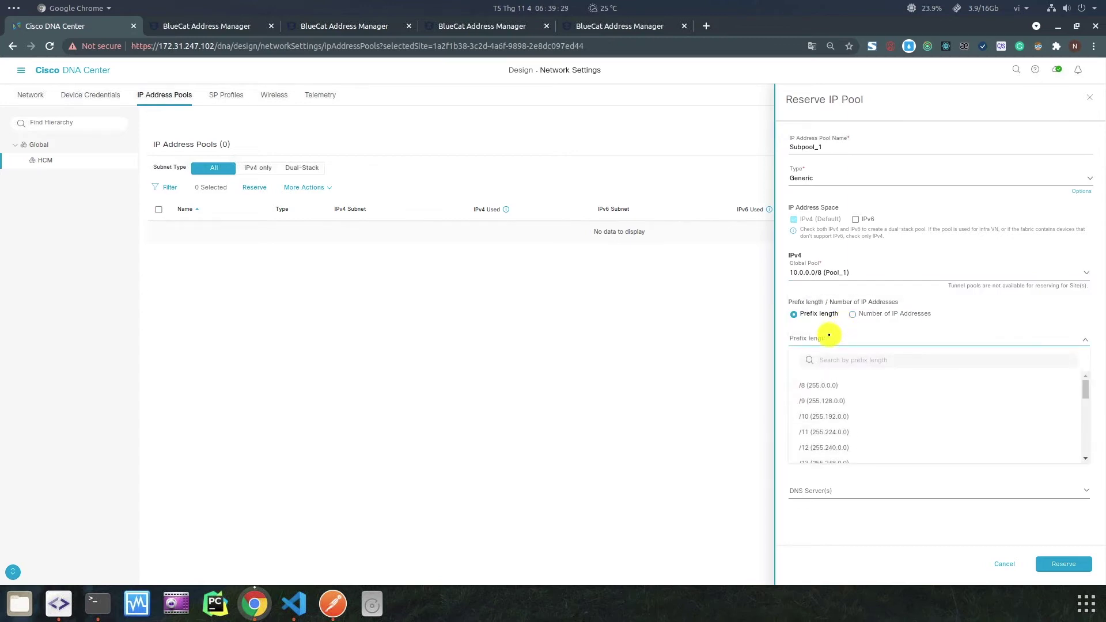
pyautogui.scroll(-4, 830, 438)
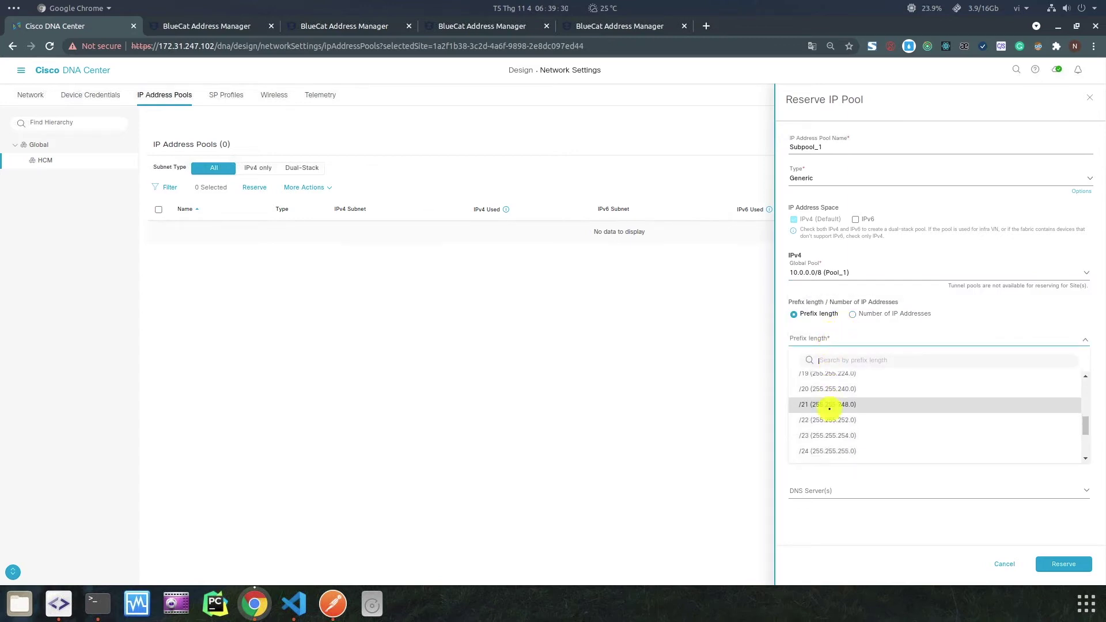
pyautogui.click(830, 452)
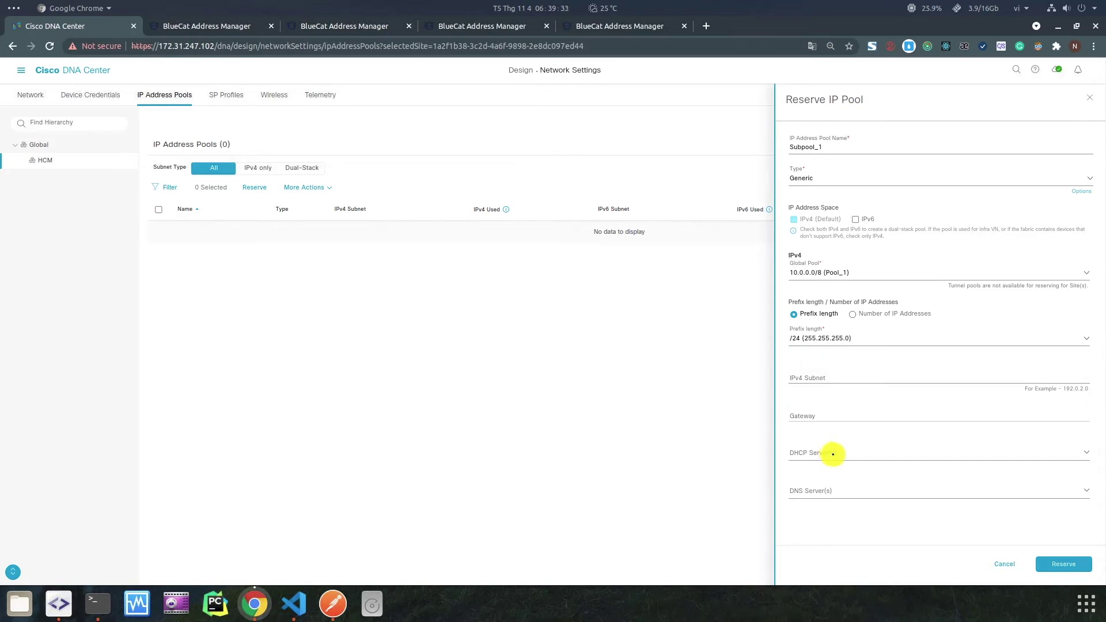
# Assign DHCP server 9.9.9.9 and DNS server 8.8.8.8, then reserve the pool.
pyautogui.click(835, 455)
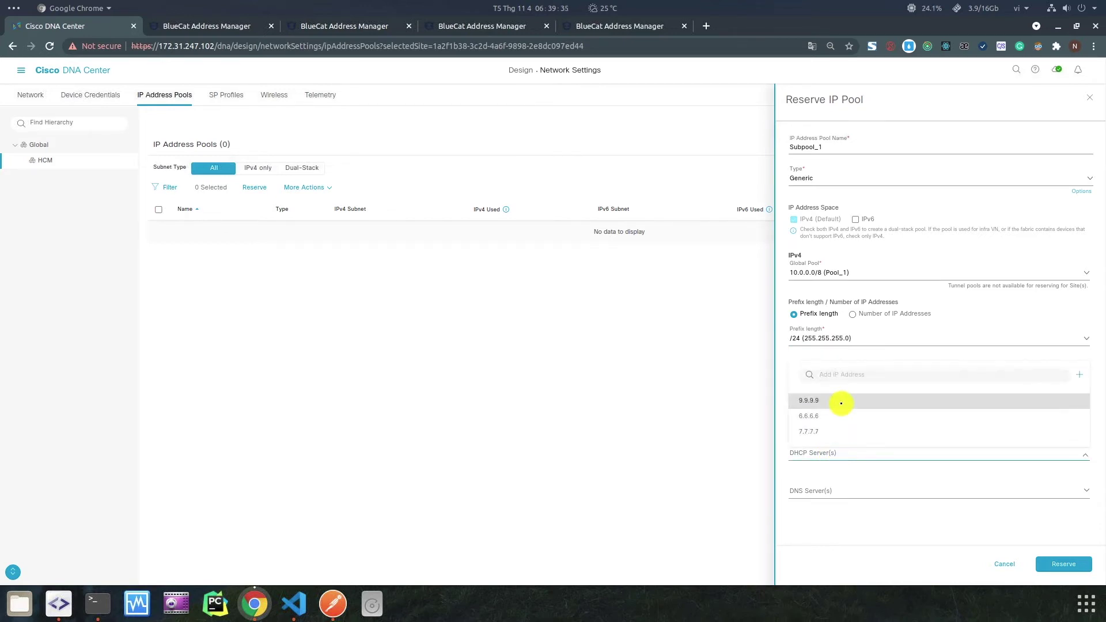
pyautogui.click(841, 403)
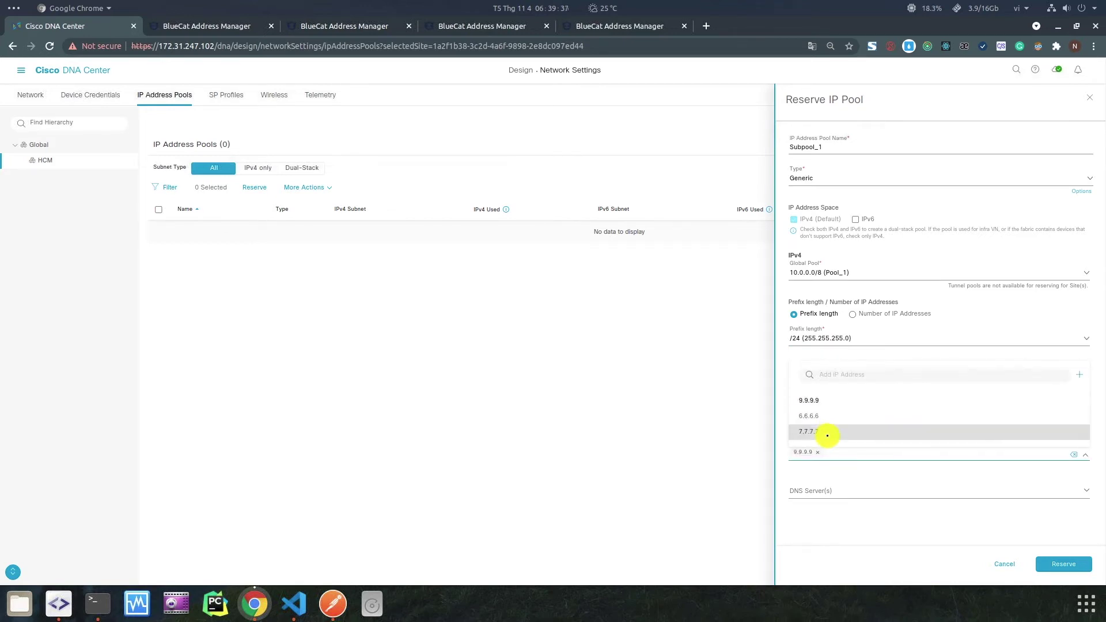
pyautogui.click(836, 492)
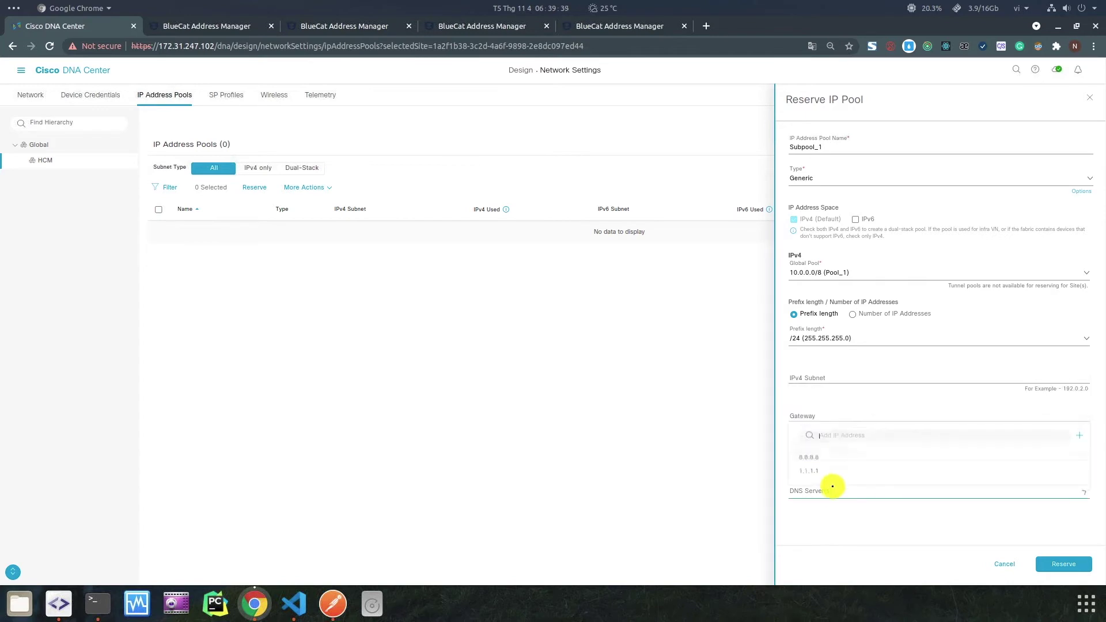
pyautogui.click(825, 455)
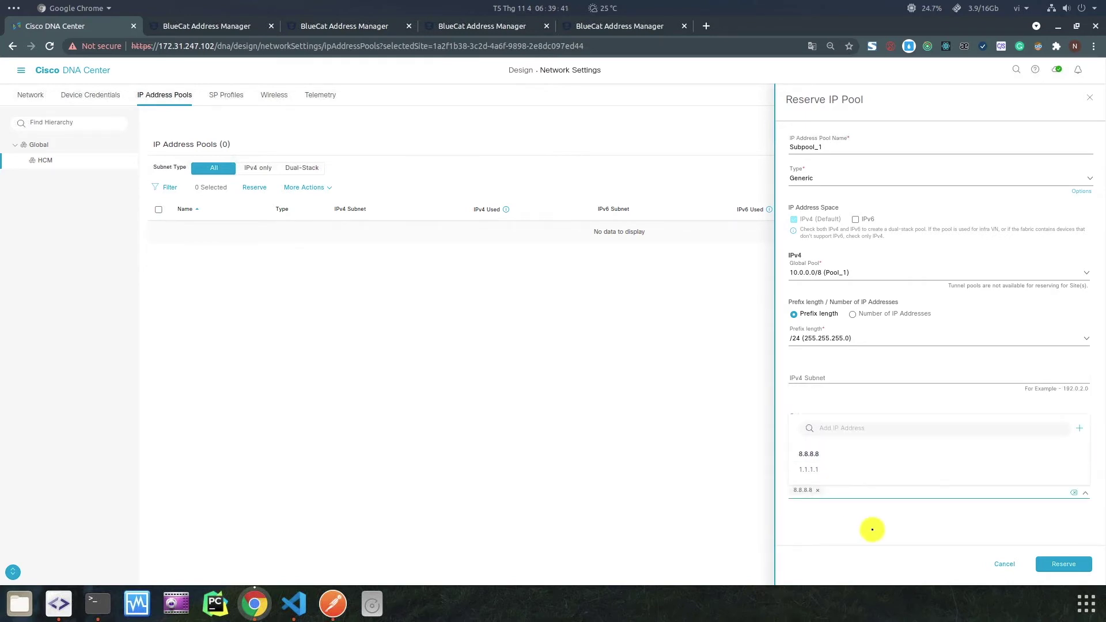
pyautogui.click(968, 548)
pyautogui.click(1064, 566)
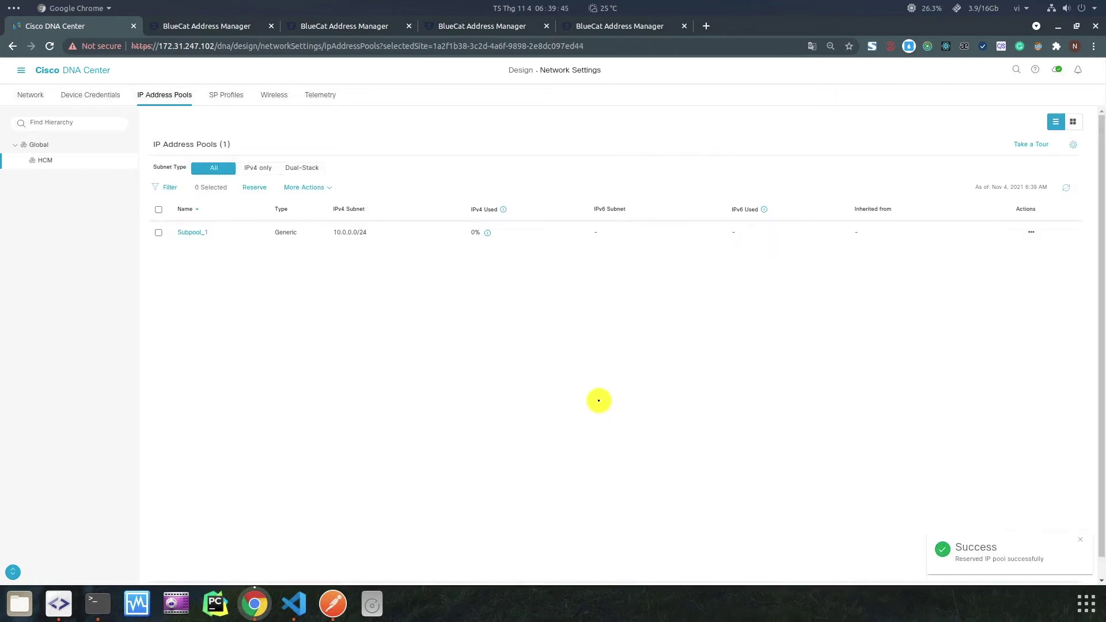
# In BlueCat, expand Pool_1 and open Subpool_1's Deployment Roles.
pyautogui.click(201, 27)
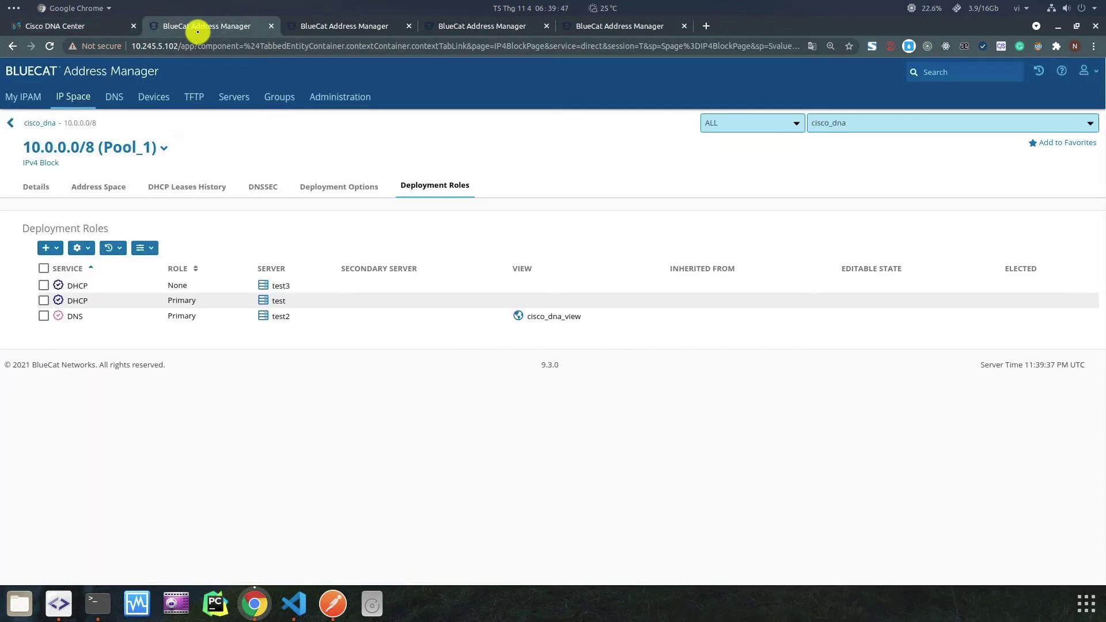
pyautogui.click(71, 101)
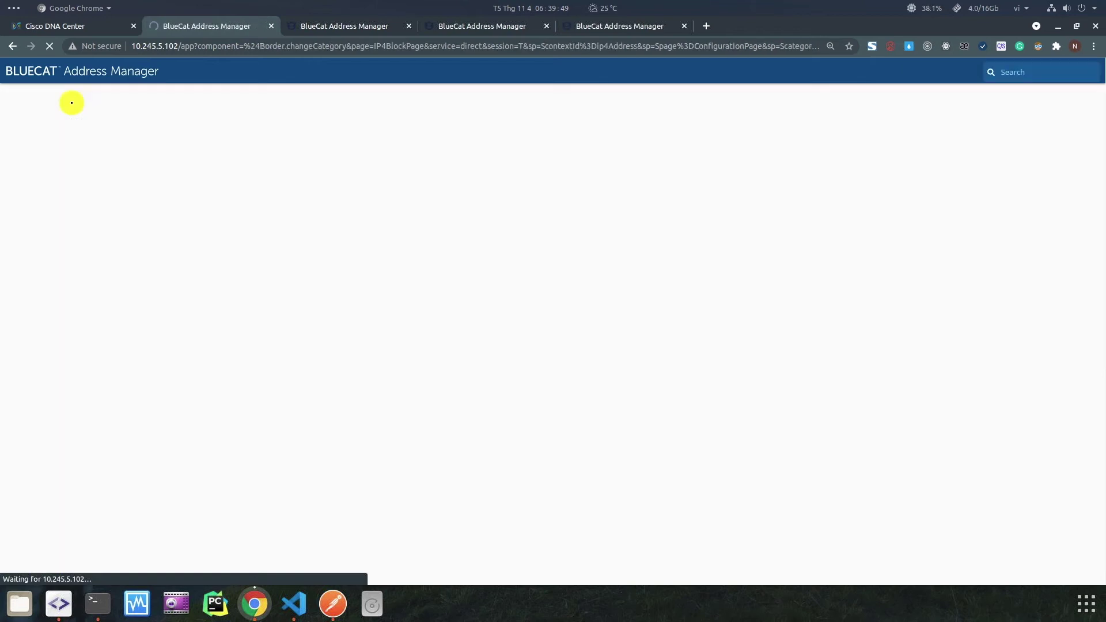
pyautogui.click(44, 269)
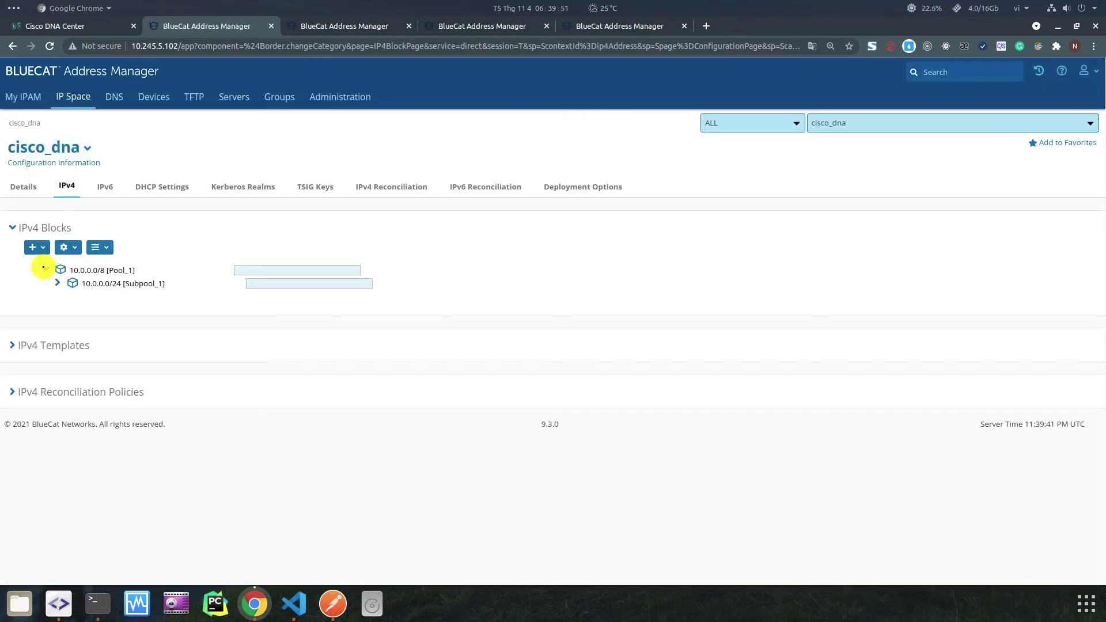
pyautogui.click(132, 284)
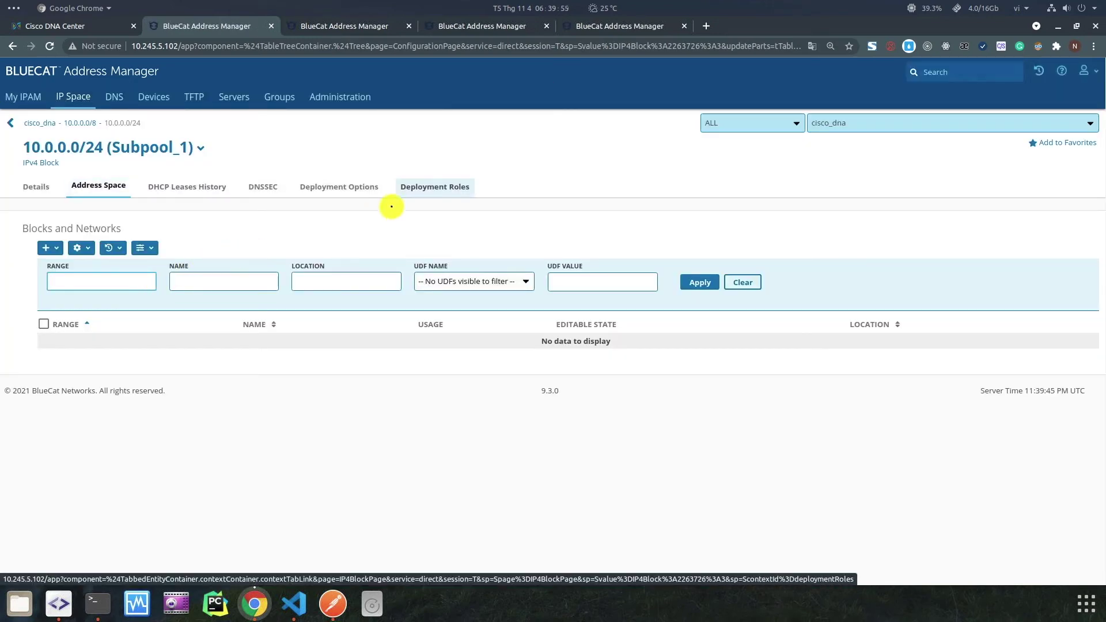
pyautogui.click(452, 186)
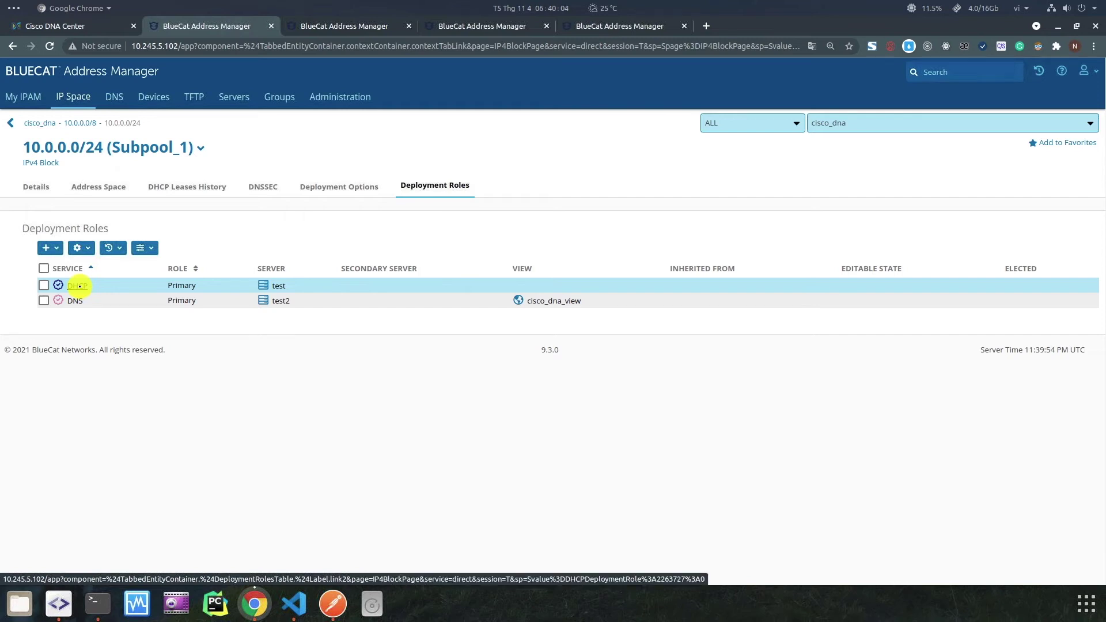
# Open the DHCP and DNS role details in new tabs and expand the 20.0.0.0/8 Pool block.
pyautogui.middleClick(78, 285)
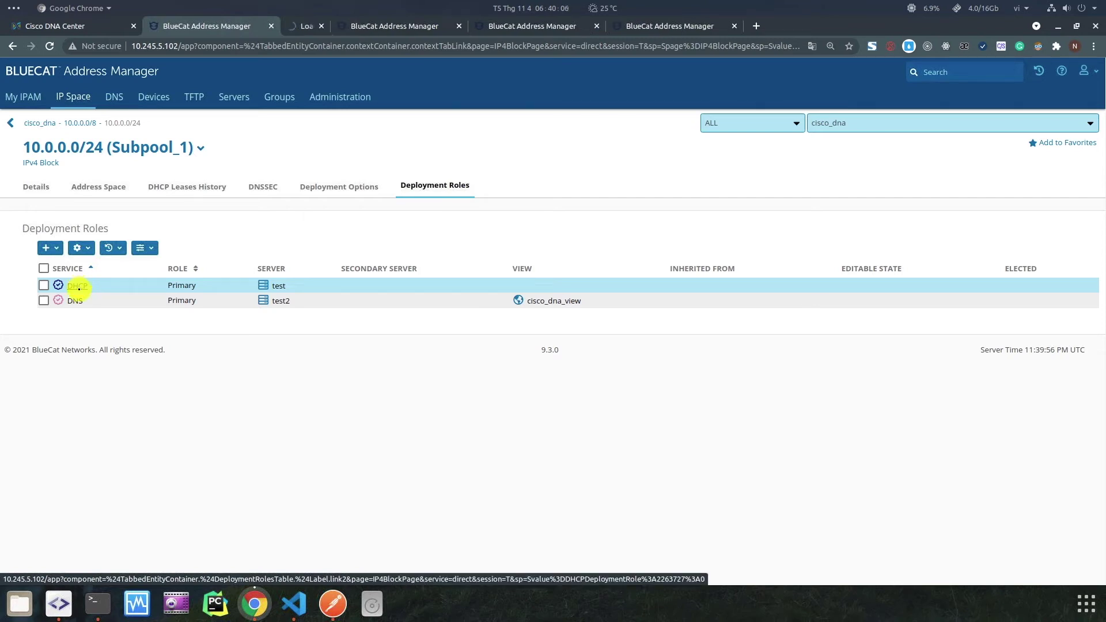
pyautogui.middleClick(75, 300)
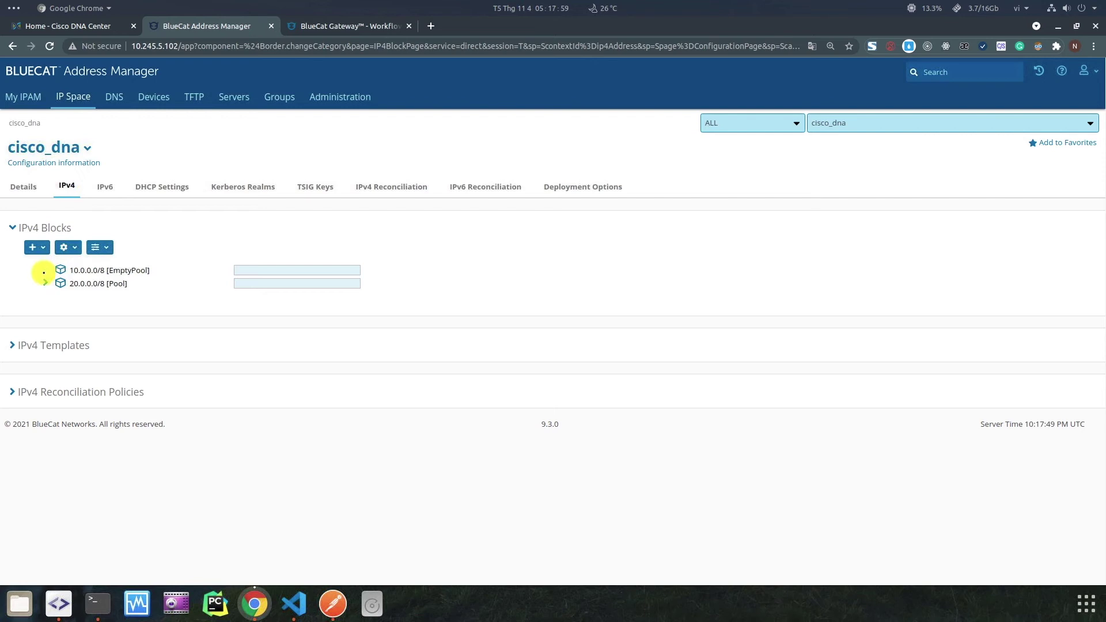
pyautogui.click(45, 281)
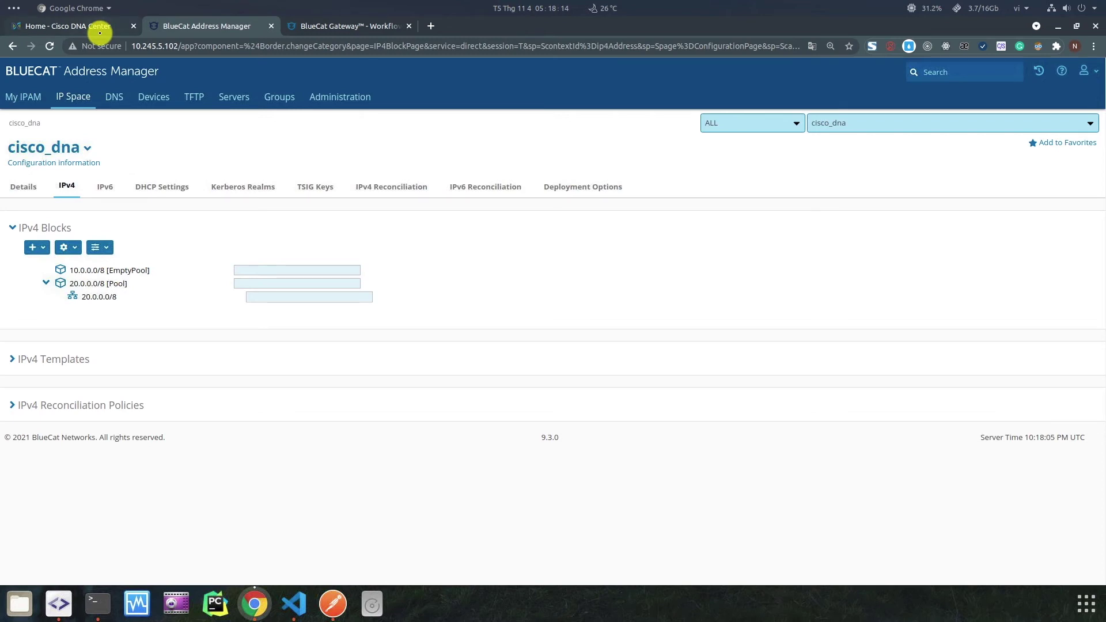
pyautogui.click(99, 33)
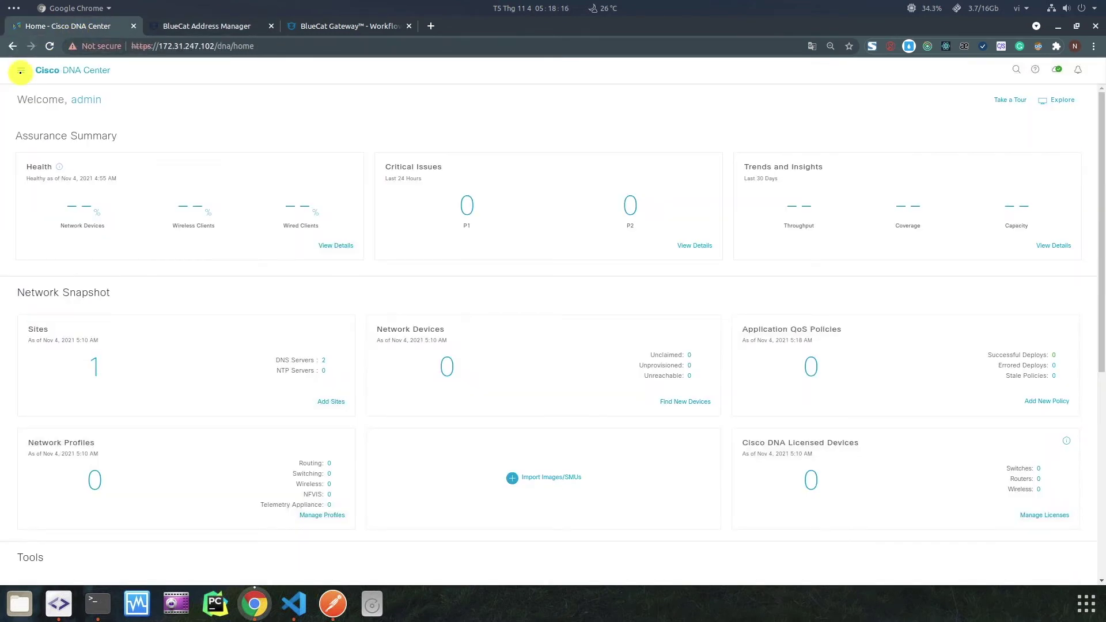
# Navigate to Design > Network Settings > IP Address Pools.
pyautogui.click(20, 71)
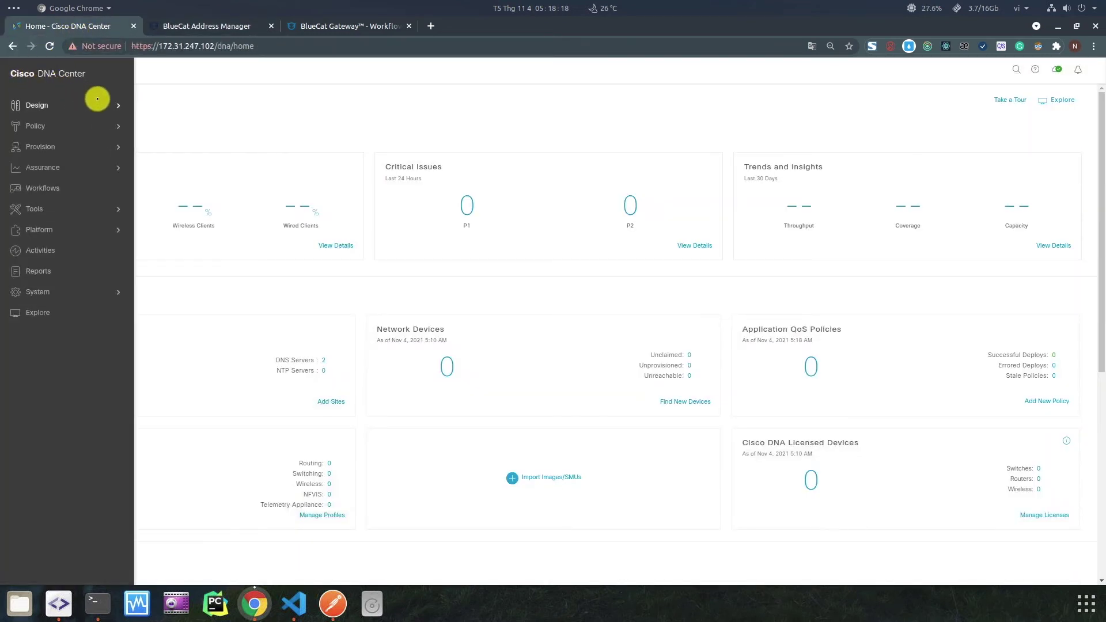
pyautogui.moveTo(118, 106)
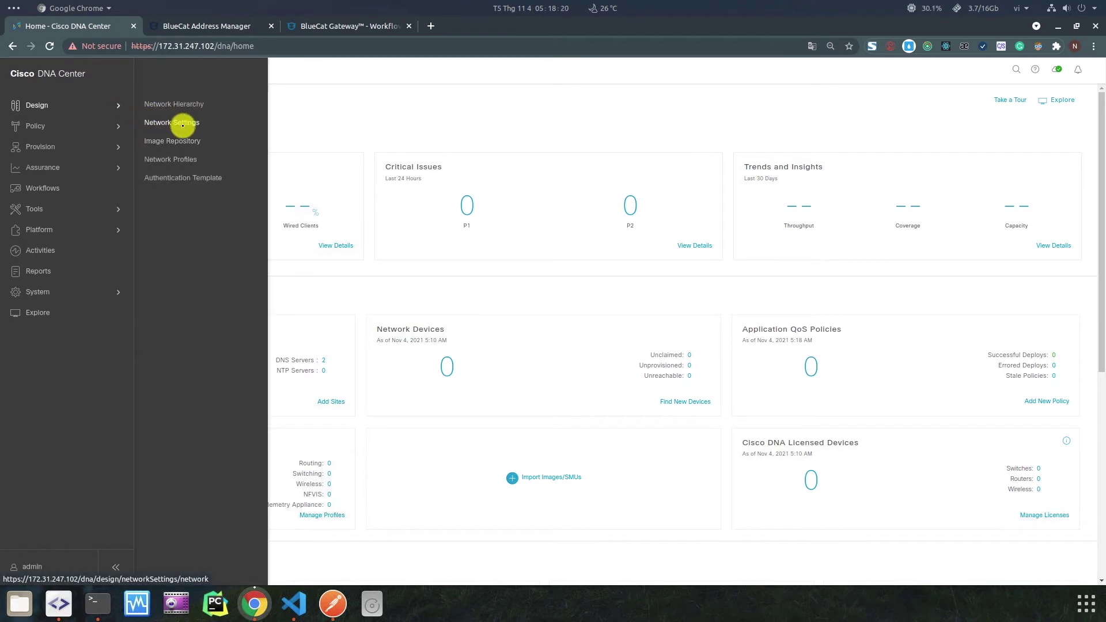
pyautogui.click(183, 124)
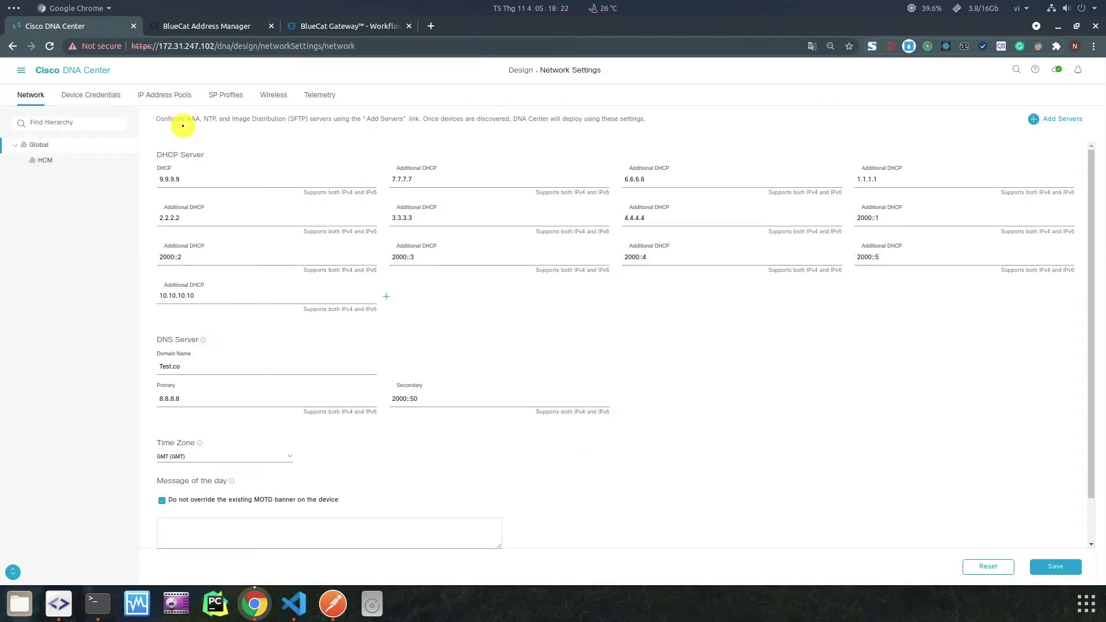
pyautogui.click(164, 96)
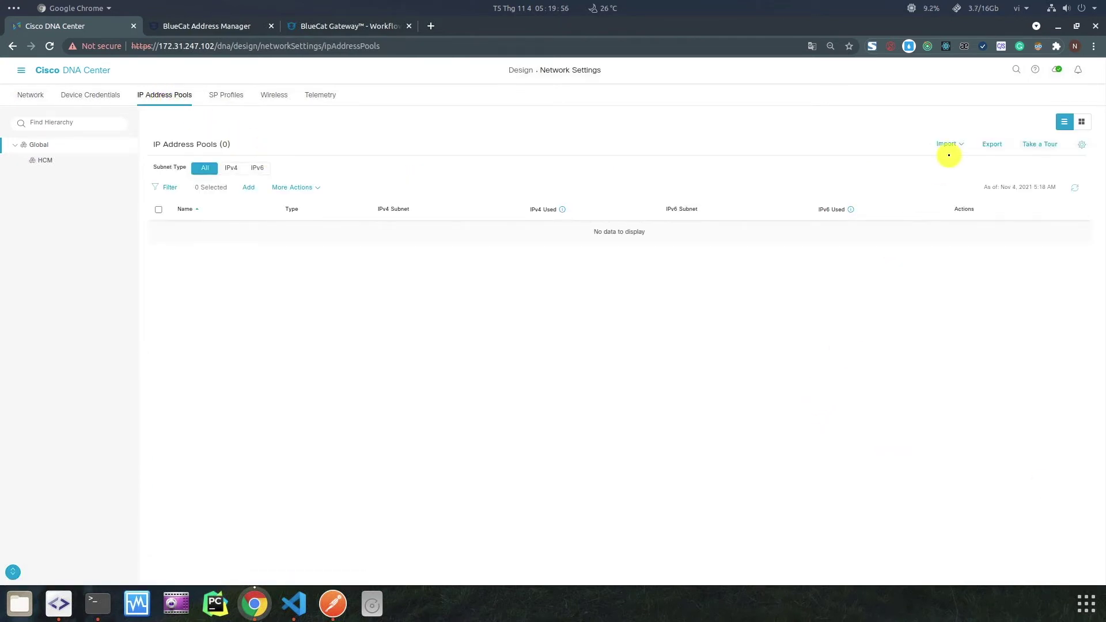
# Import EmptyPool from the IPAM server after retrieving pools within 10.0.0.0/8.
pyautogui.click(948, 148)
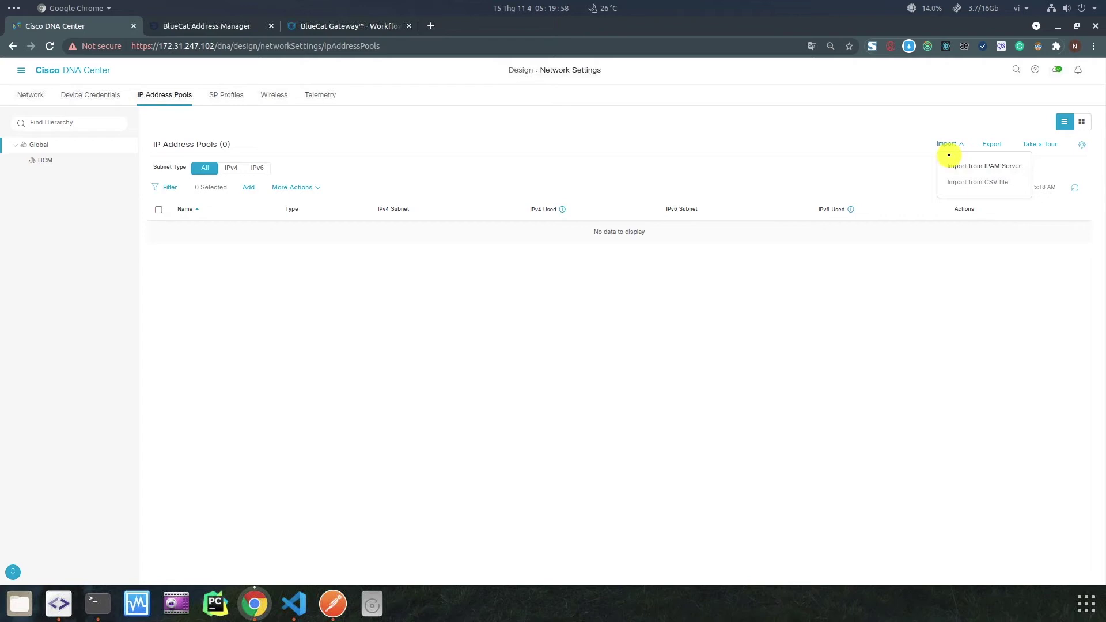
pyautogui.click(956, 165)
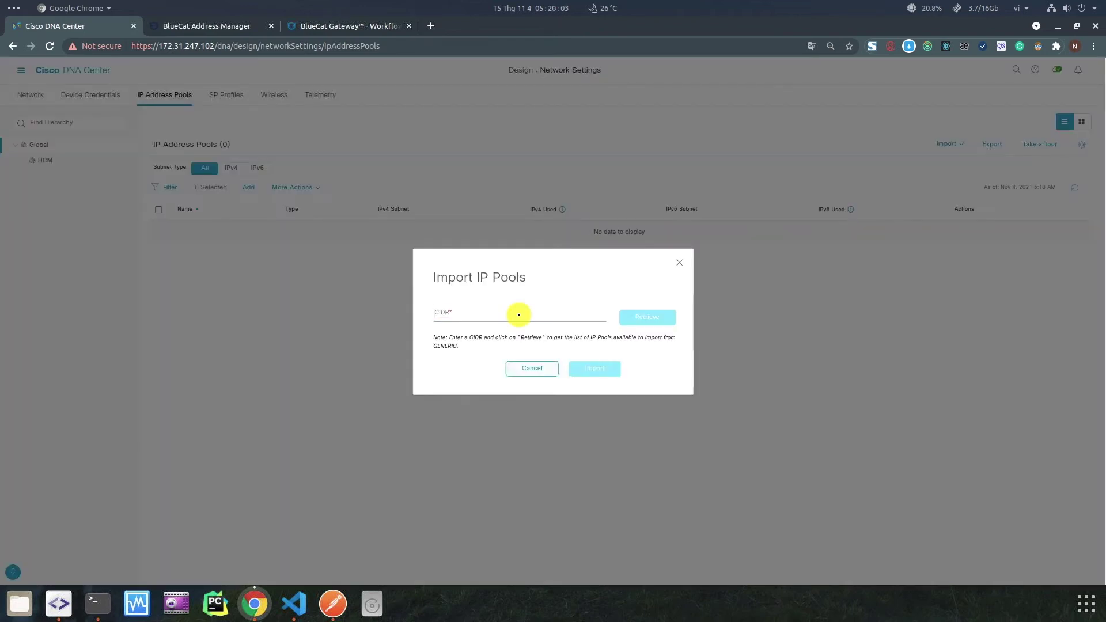
pyautogui.click(519, 315)
pyautogui.write('10.0.0.0')
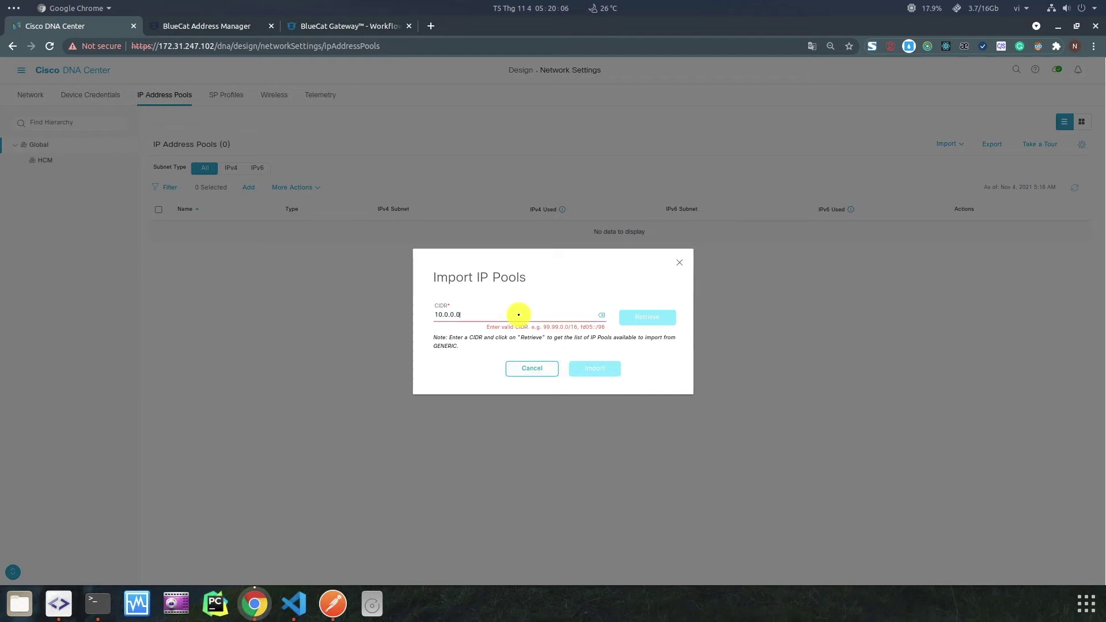
pyautogui.write('/8')
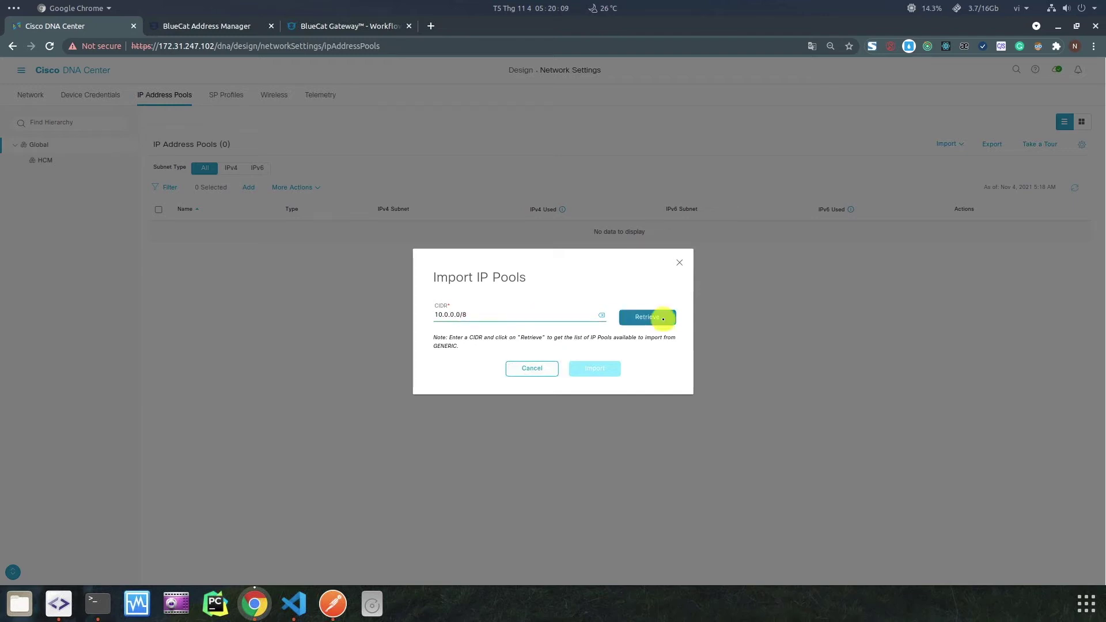
pyautogui.click(663, 319)
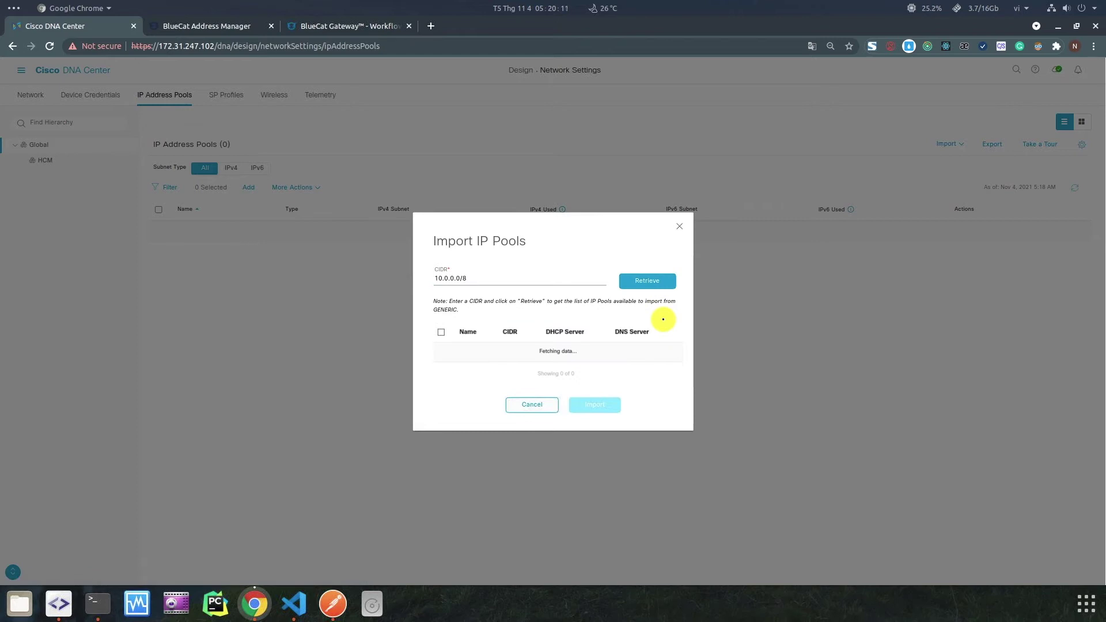
pyautogui.click(441, 350)
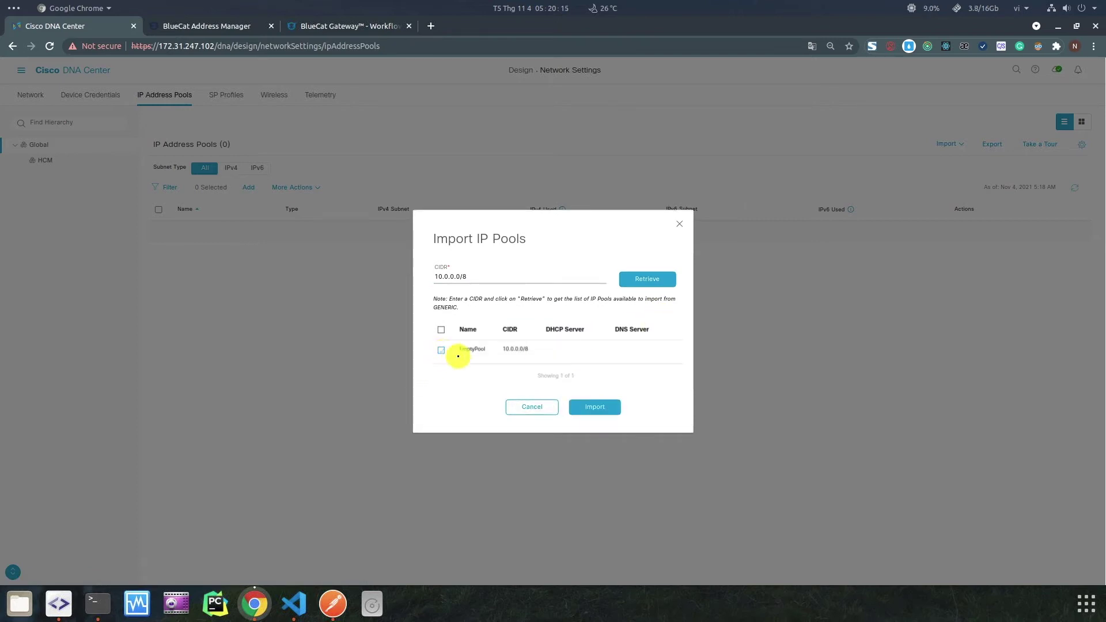
pyautogui.click(603, 408)
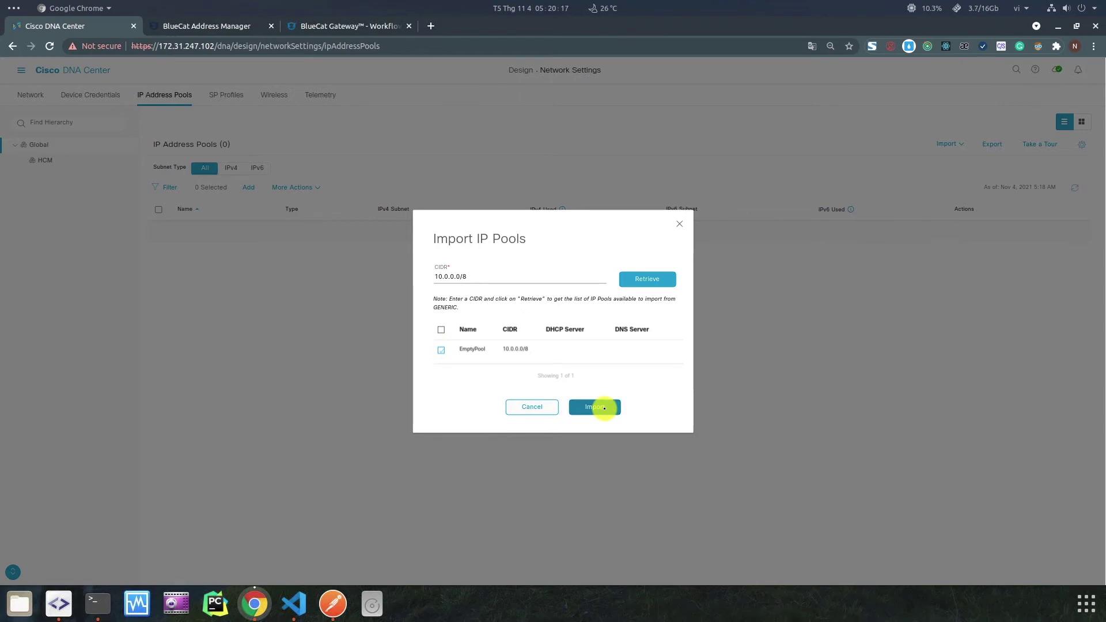
pyautogui.doubleClick(180, 234)
pyautogui.click(209, 250)
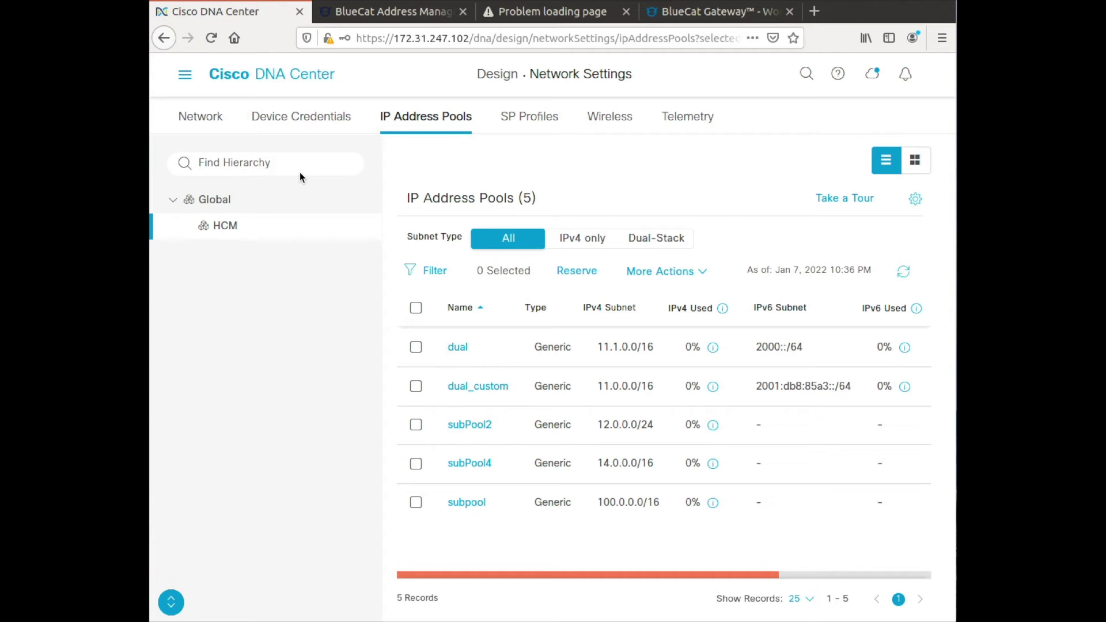
# Reserve subpool5 from global pool 16.0.0.0/8 (newpool1) with a /8 prefix.
pyautogui.click(571, 270)
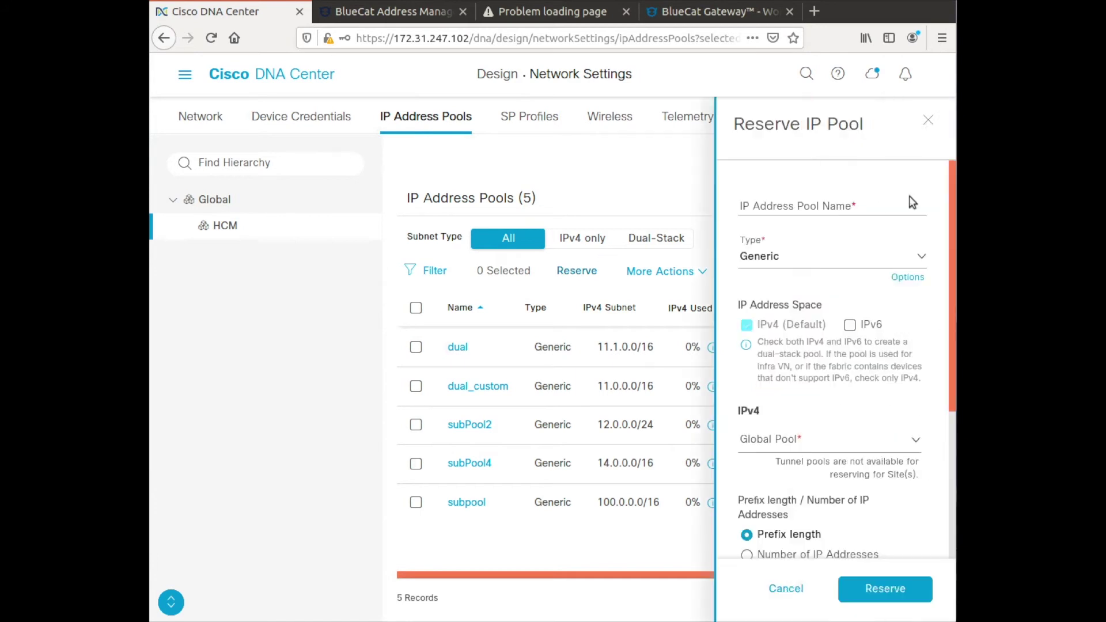
pyautogui.click(785, 191)
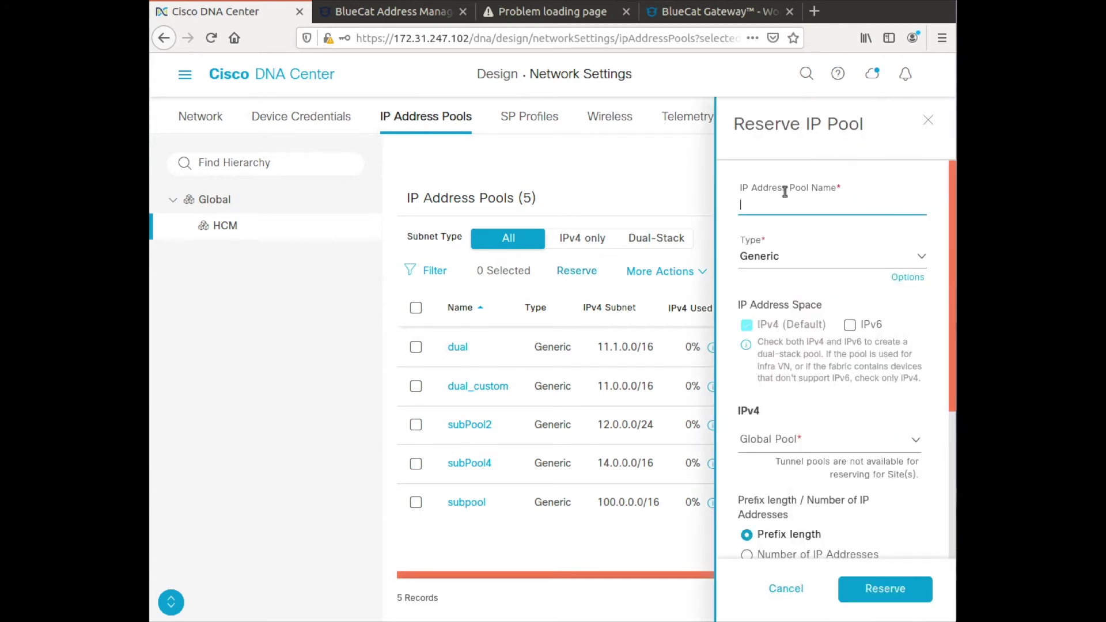
pyautogui.write('subpool5')
pyautogui.click(772, 255)
pyautogui.click(771, 438)
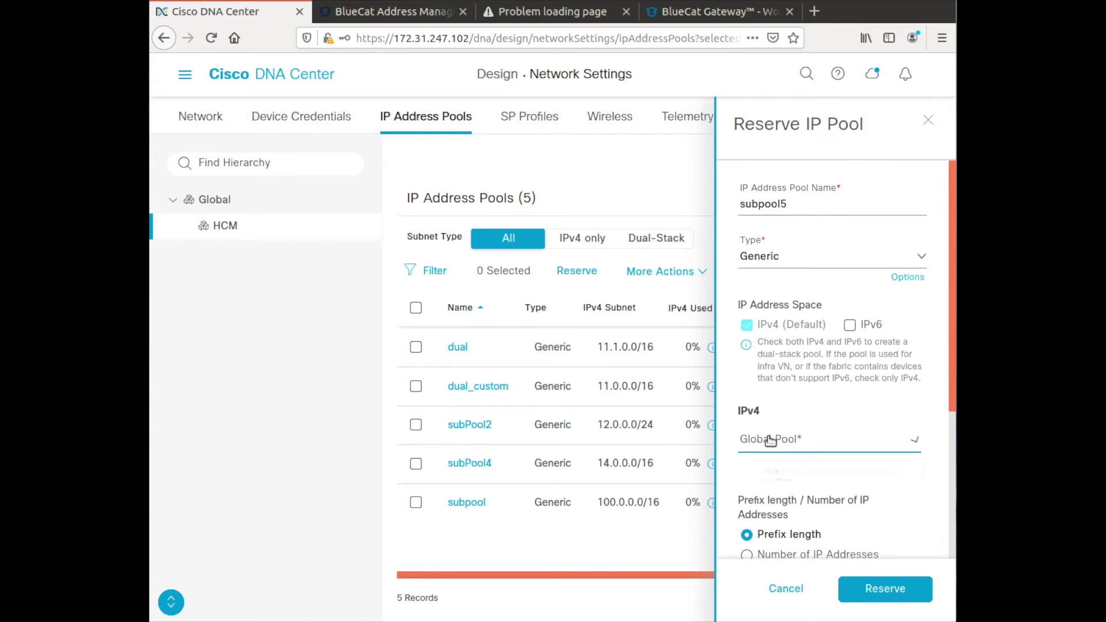
pyautogui.click(775, 557)
pyautogui.click(771, 455)
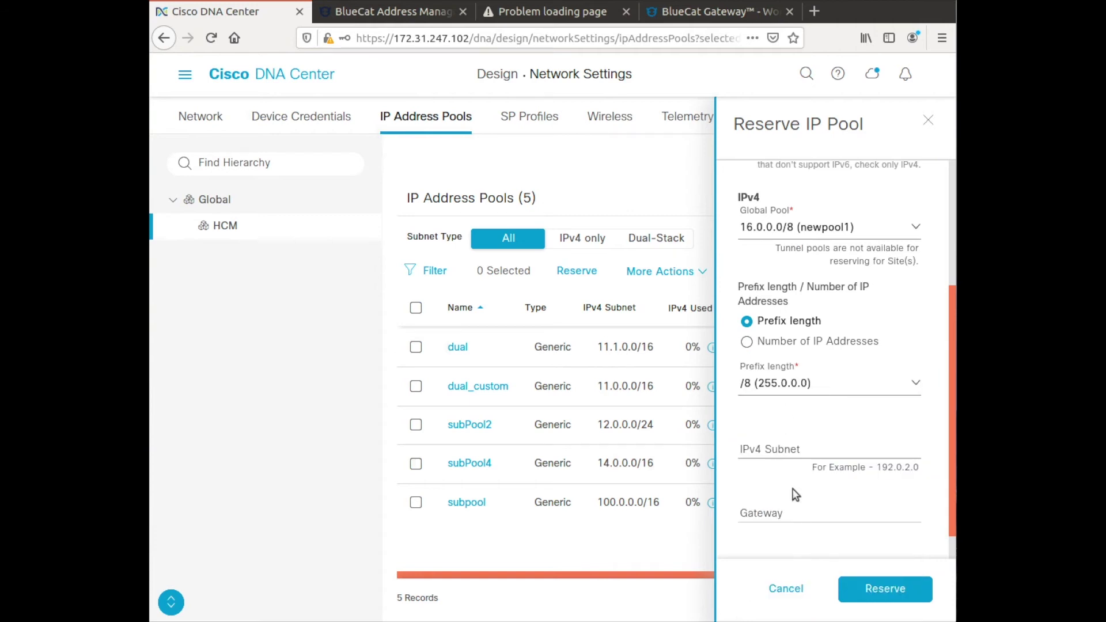
pyautogui.click(854, 586)
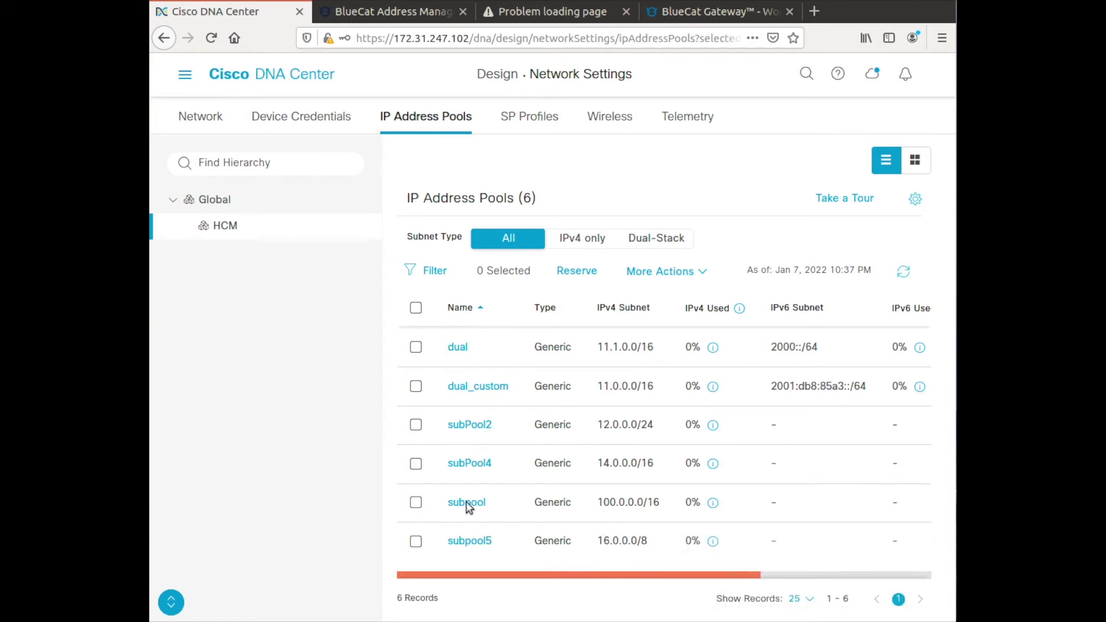
# Refresh BlueCat's IPv4 blocks, open 16.0.0.0/8 [newpool1] and show its add options.
pyautogui.click(368, 12)
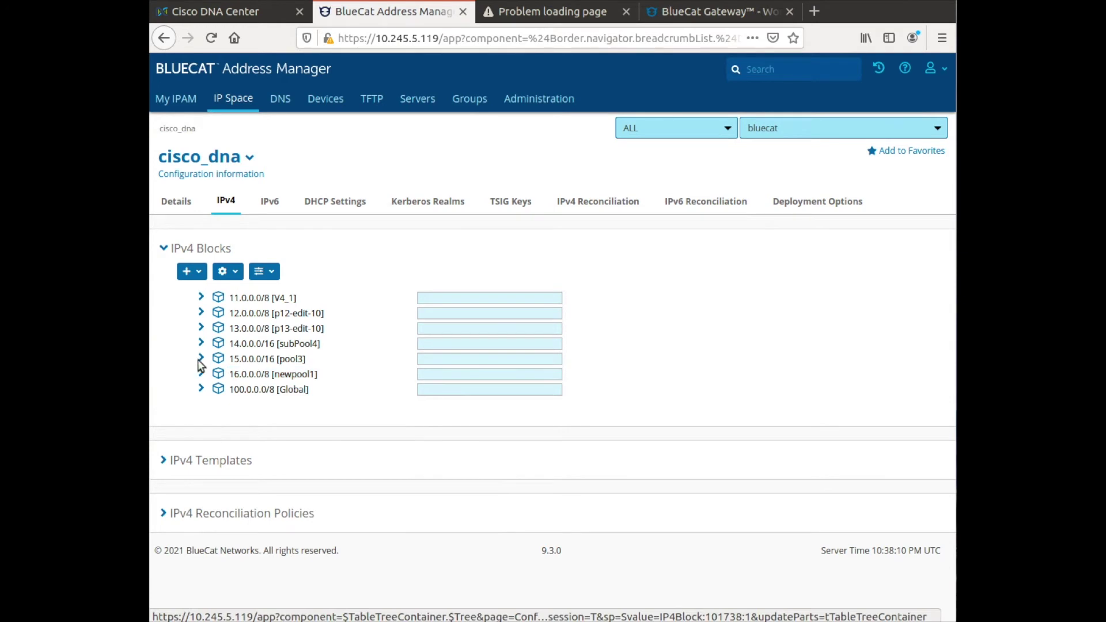
pyautogui.click(209, 38)
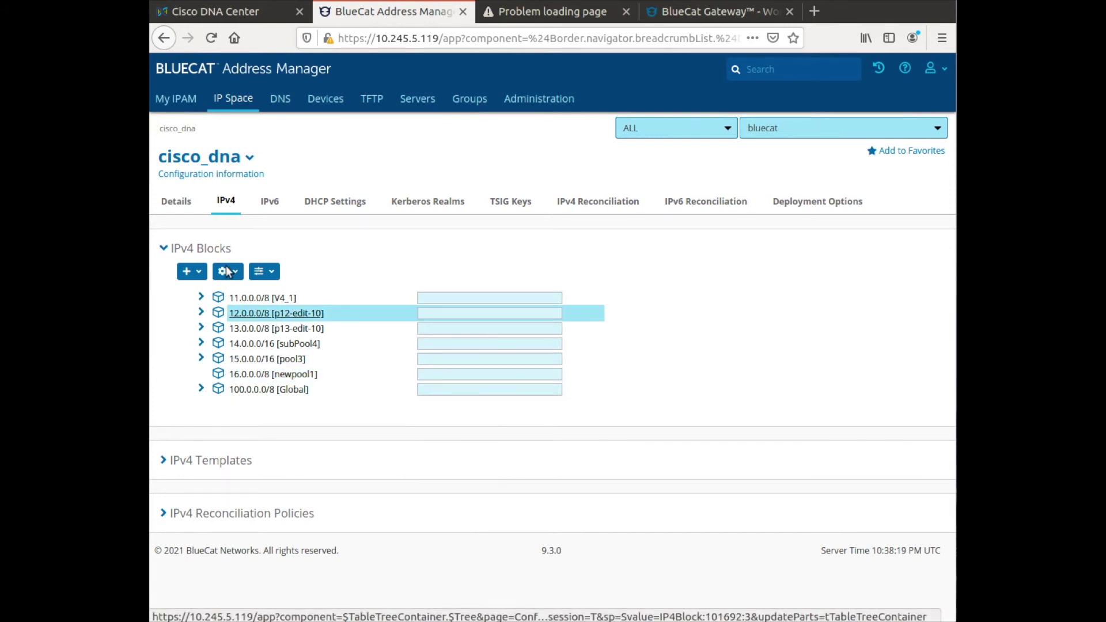
pyautogui.click(241, 374)
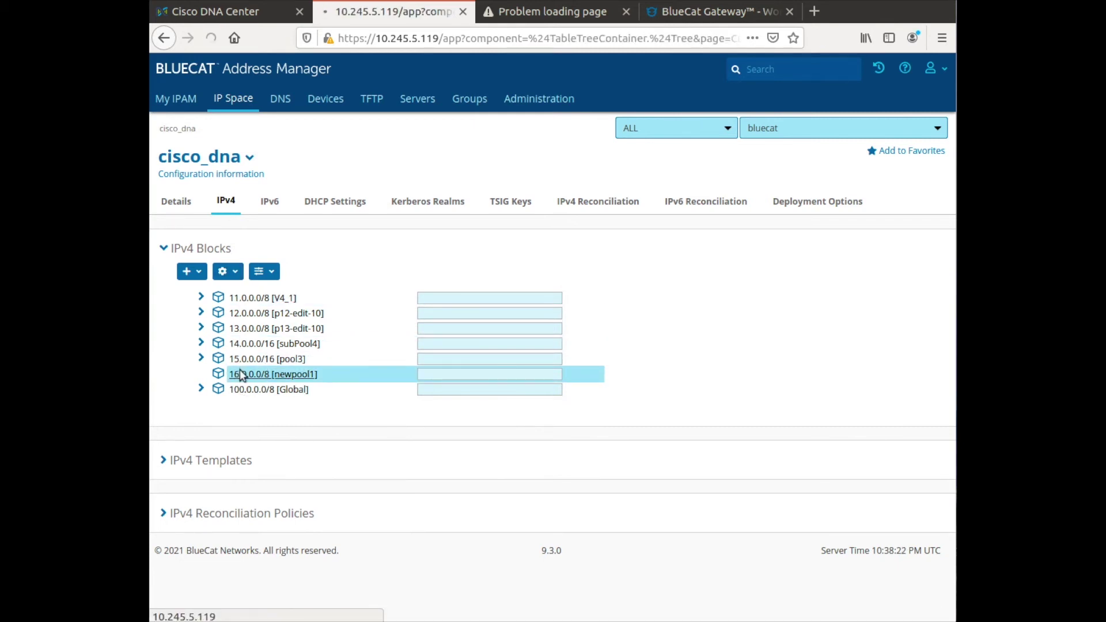
pyautogui.click(191, 271)
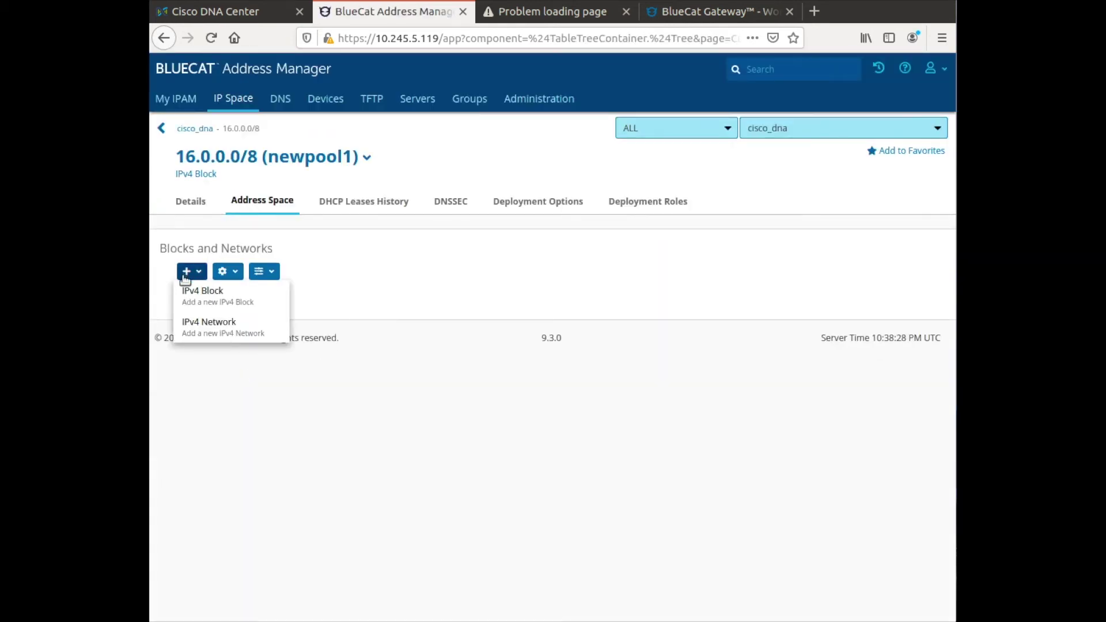
# Add a 16/8 IPv4 network inside the newpool1 block.
pyautogui.click(193, 328)
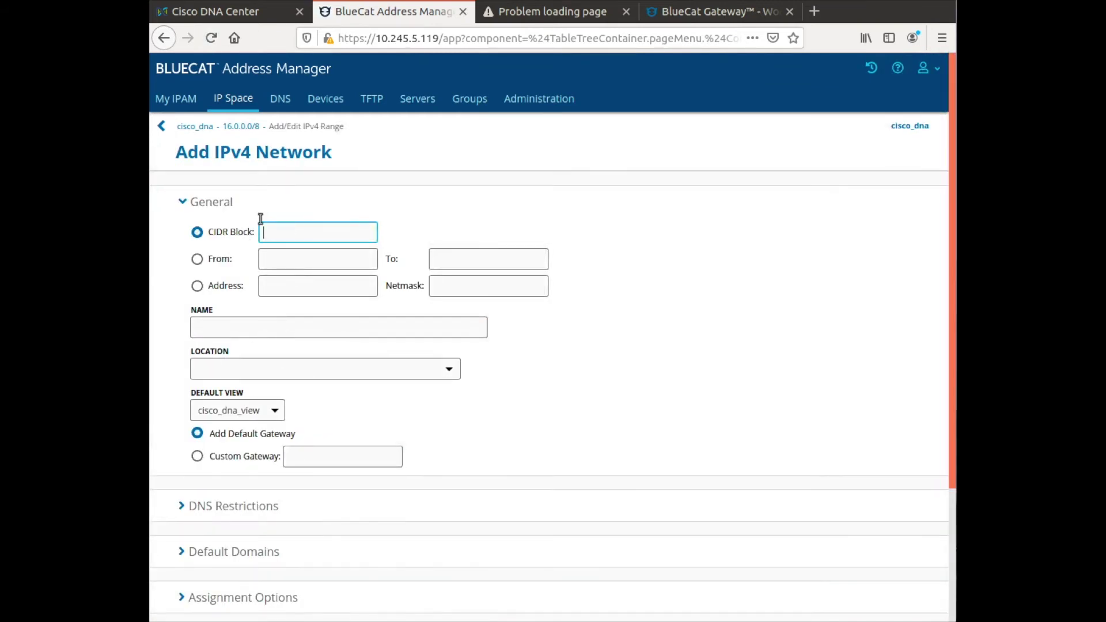
pyautogui.write('16/8')
pyautogui.scroll(-3, 372, 420)
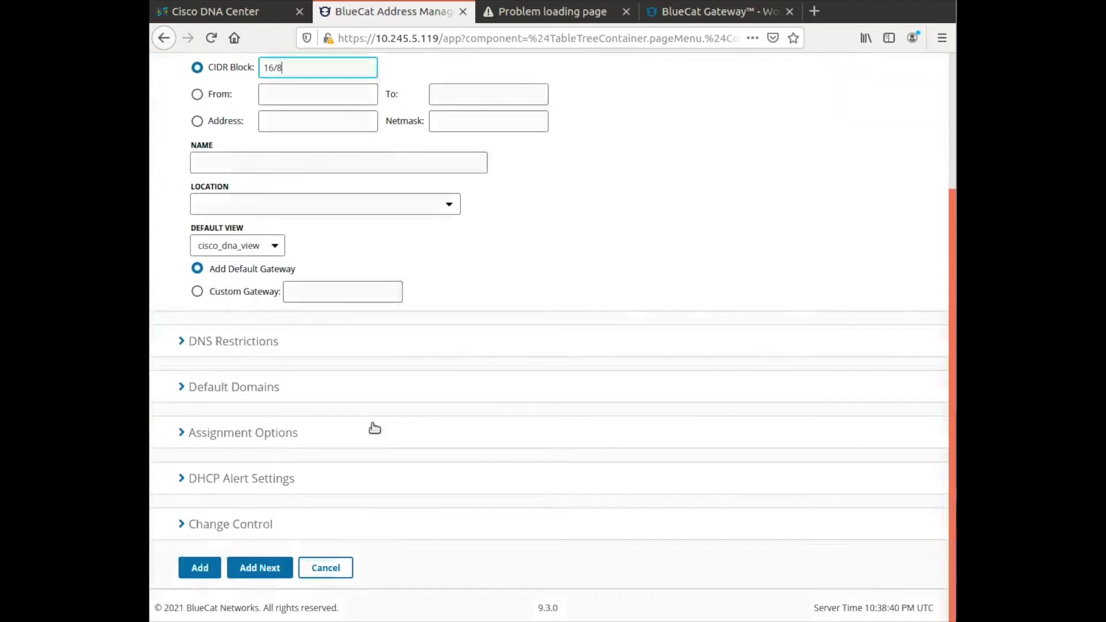
pyautogui.click(200, 566)
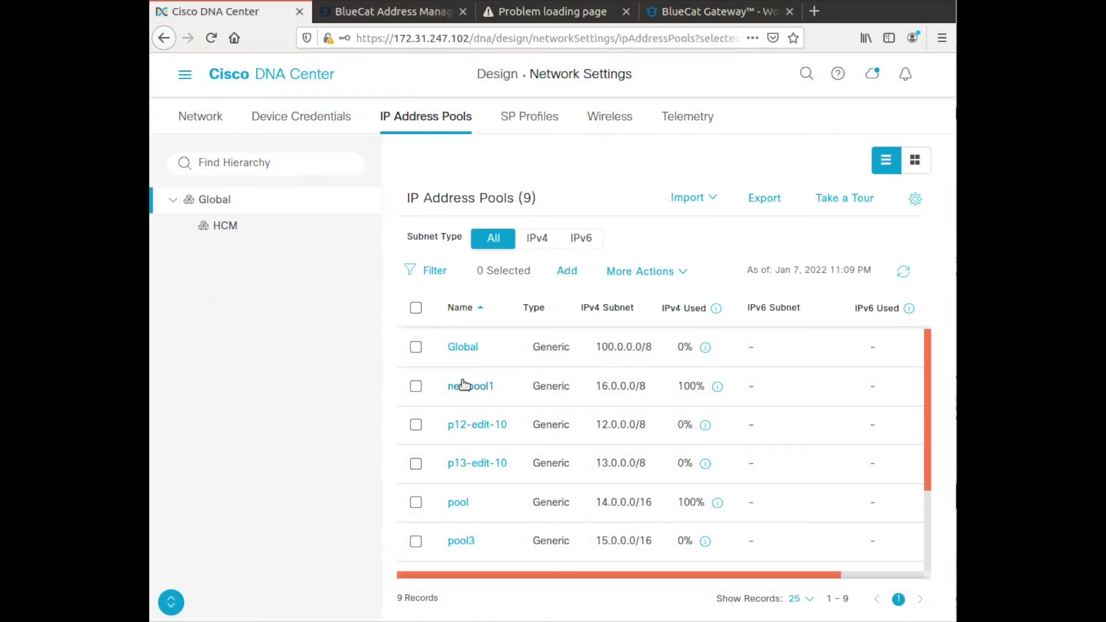
# Save 16.0.0.2 as newpool1's gateway and reopen the pool to verify it.
pyautogui.click(463, 385)
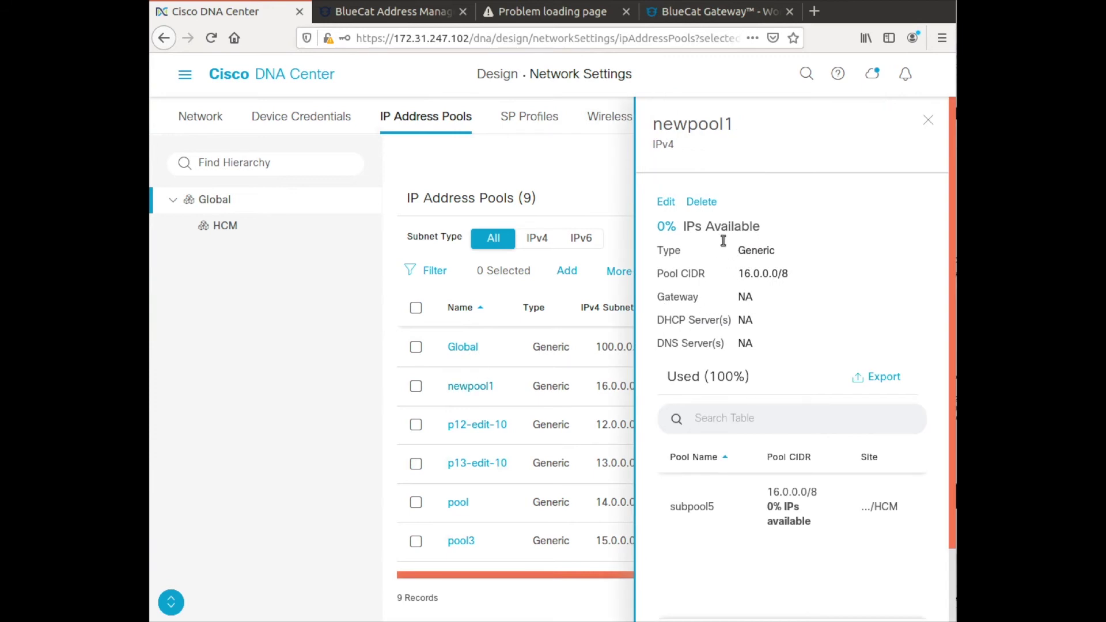
pyautogui.click(669, 203)
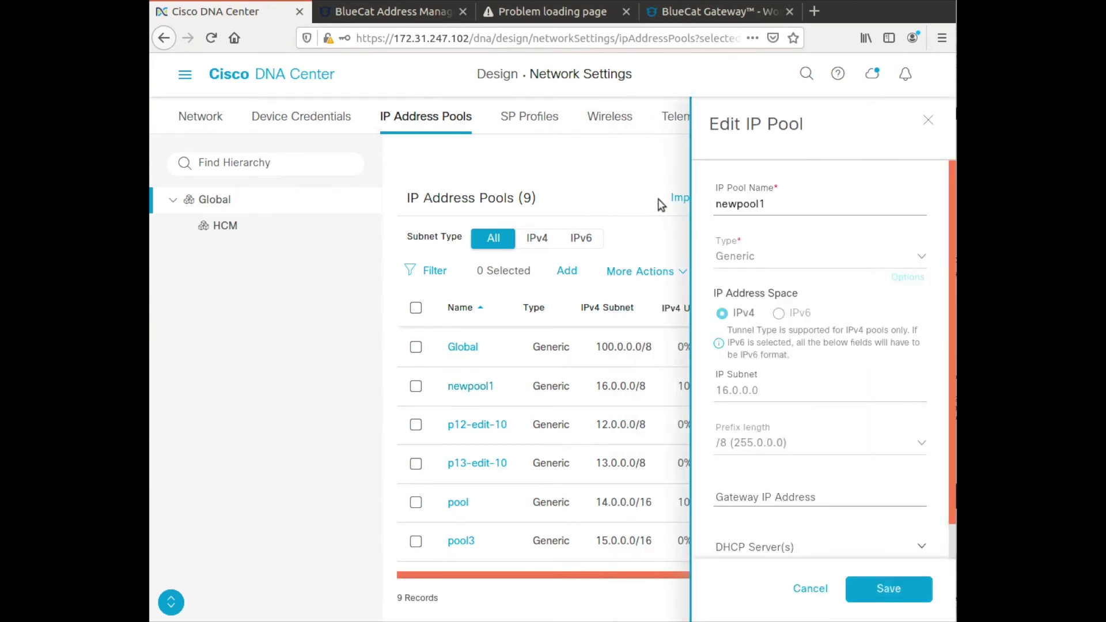
pyautogui.scroll(-3, 756, 374)
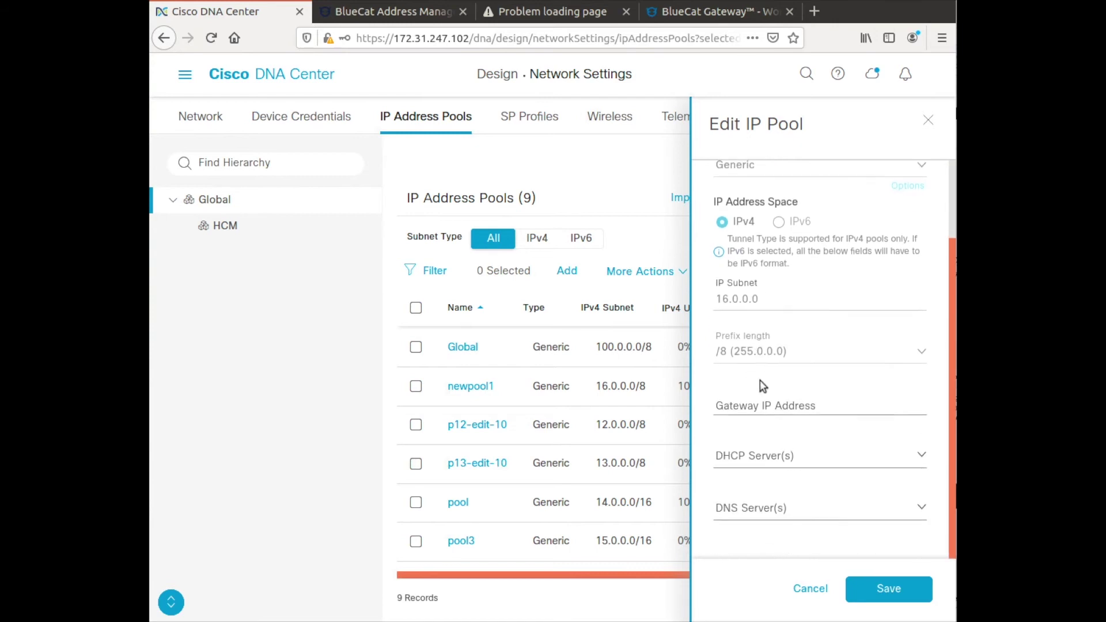
pyautogui.click(733, 394)
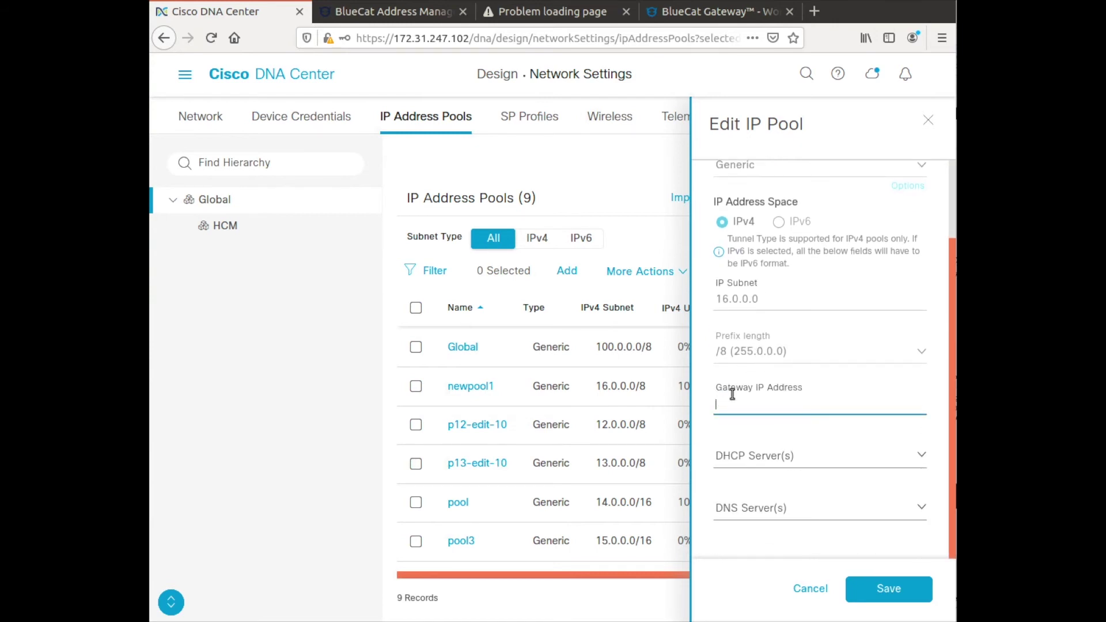
pyautogui.write('16.0.0')
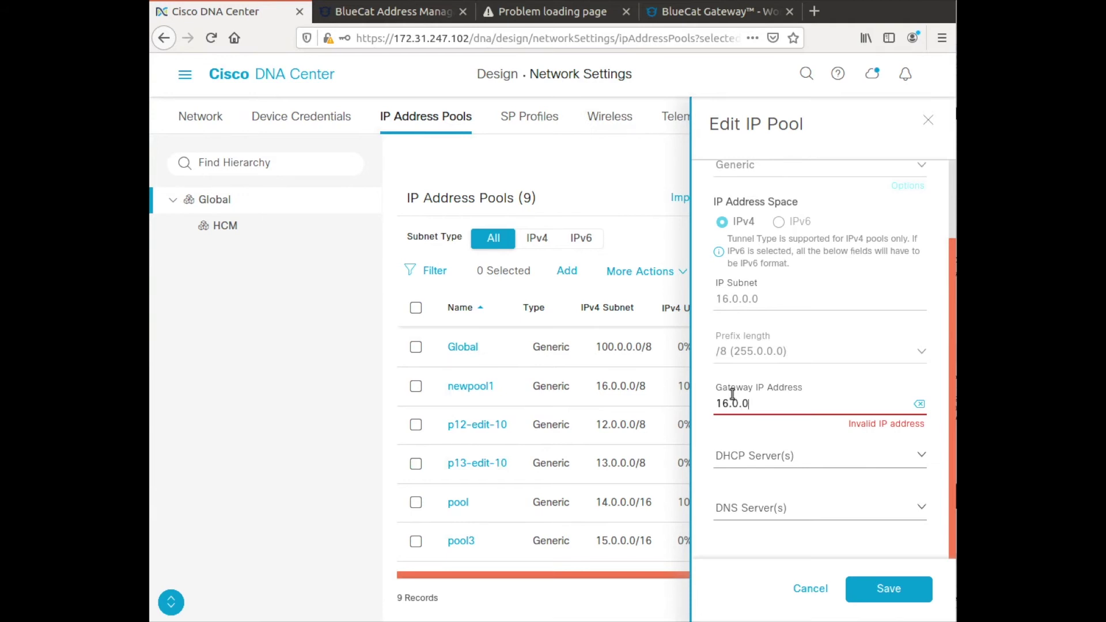
pyautogui.write('.2')
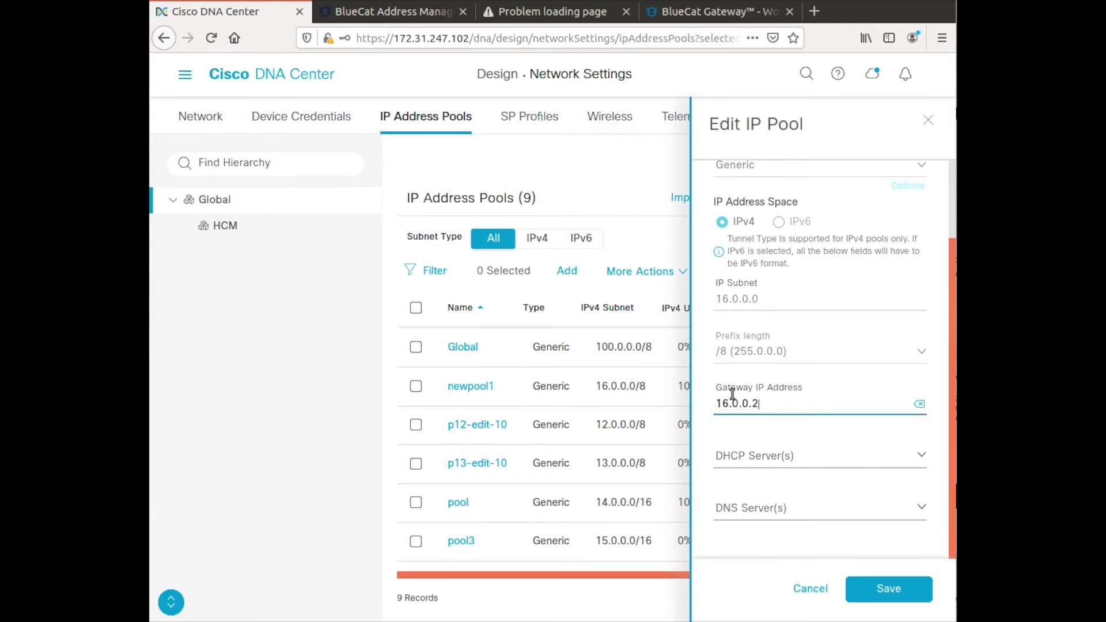
pyautogui.click(863, 584)
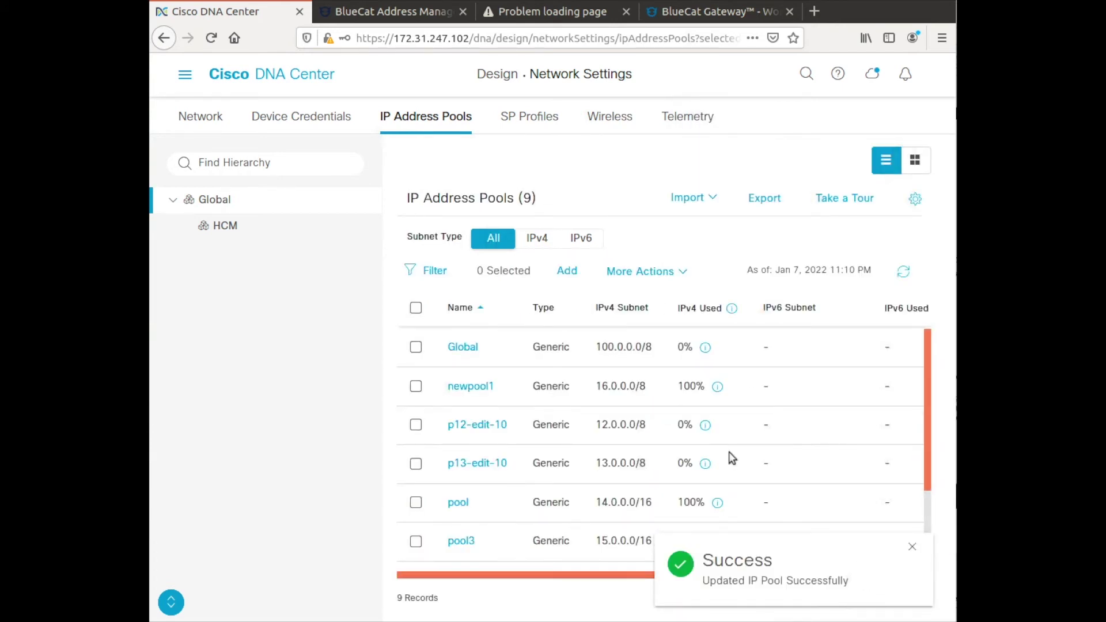
pyautogui.click(472, 386)
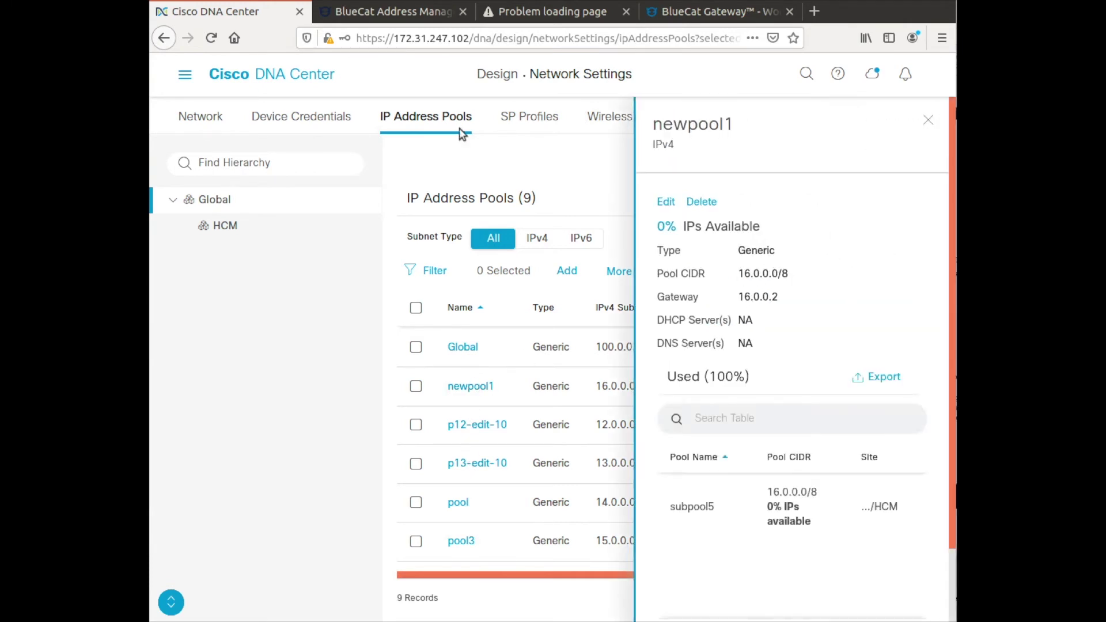
pyautogui.click(387, 11)
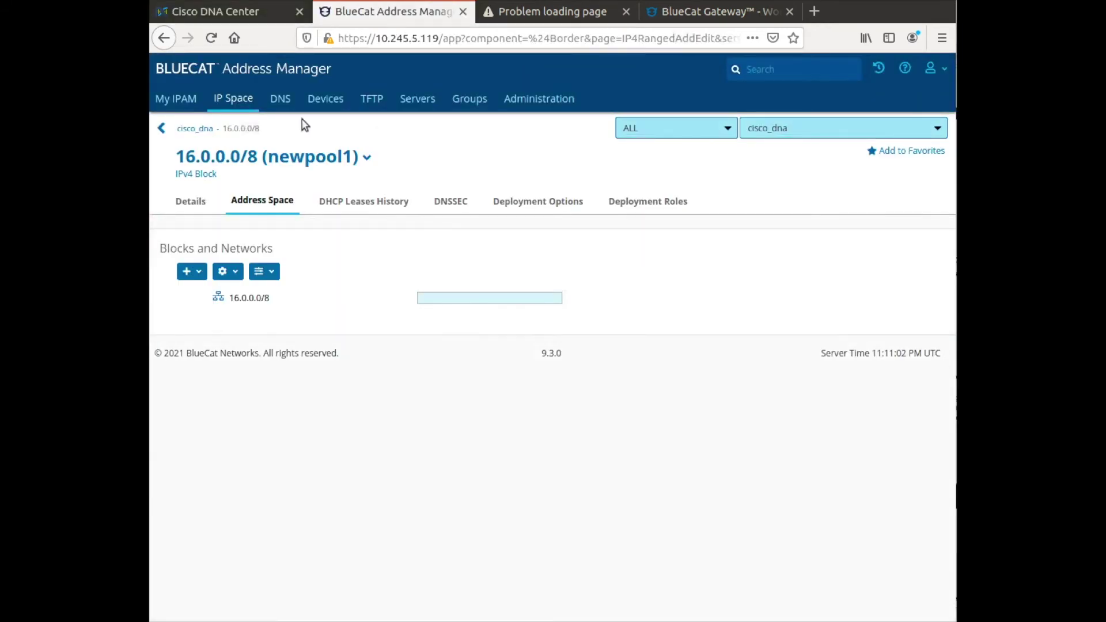
# Load the 16.0.0.0/8 network's address list in BlueCat, then return to DNA Center.
pyautogui.click(236, 297)
pyautogui.click(235, 297)
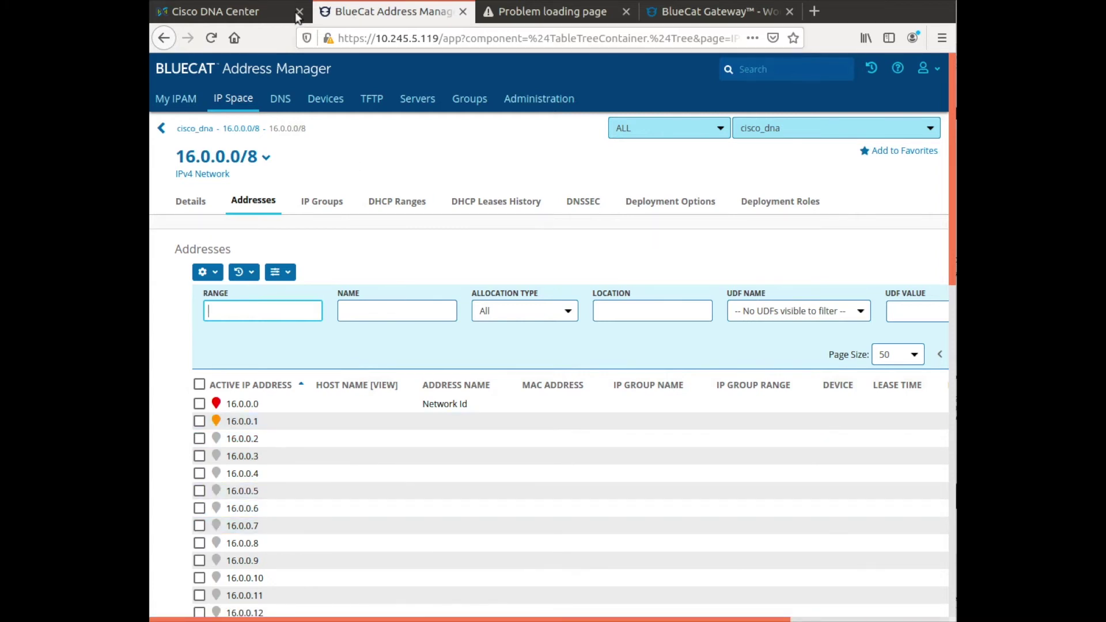
pyautogui.click(244, 12)
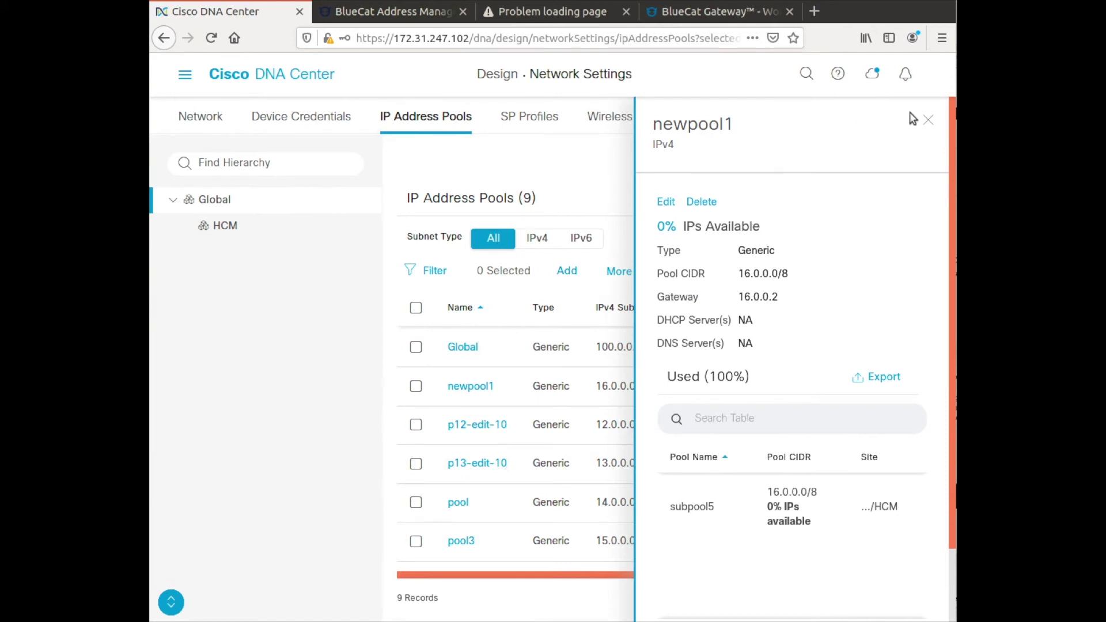
# Rename the 16.0.0.0/8 pool from newpool1 to newpool2, save, and check its details.
pyautogui.click(662, 202)
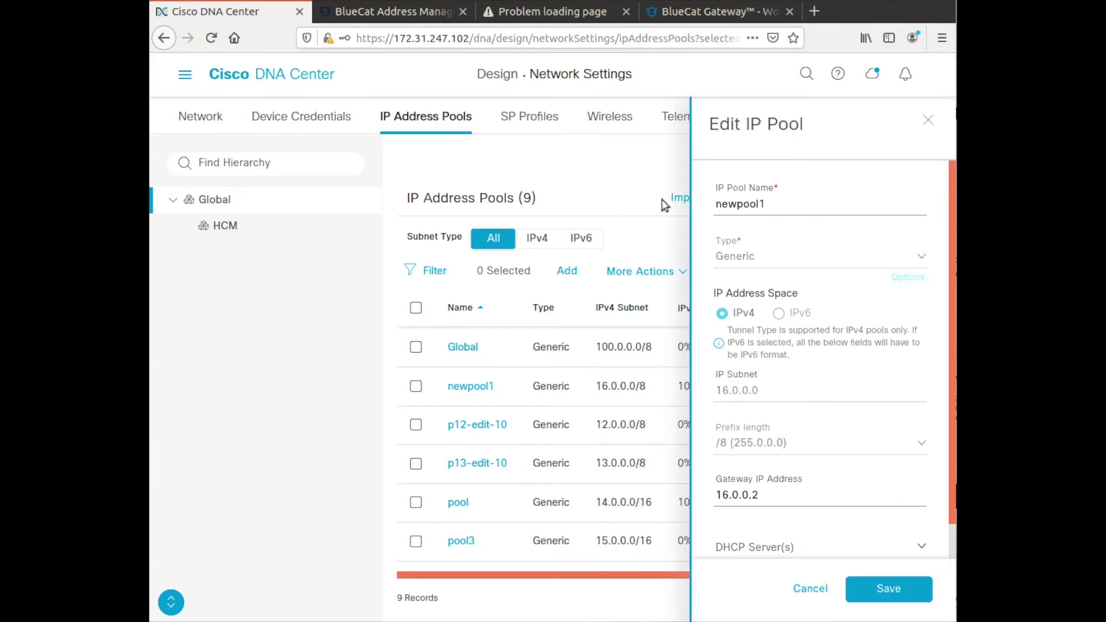
pyautogui.click(760, 199)
pyautogui.click(869, 586)
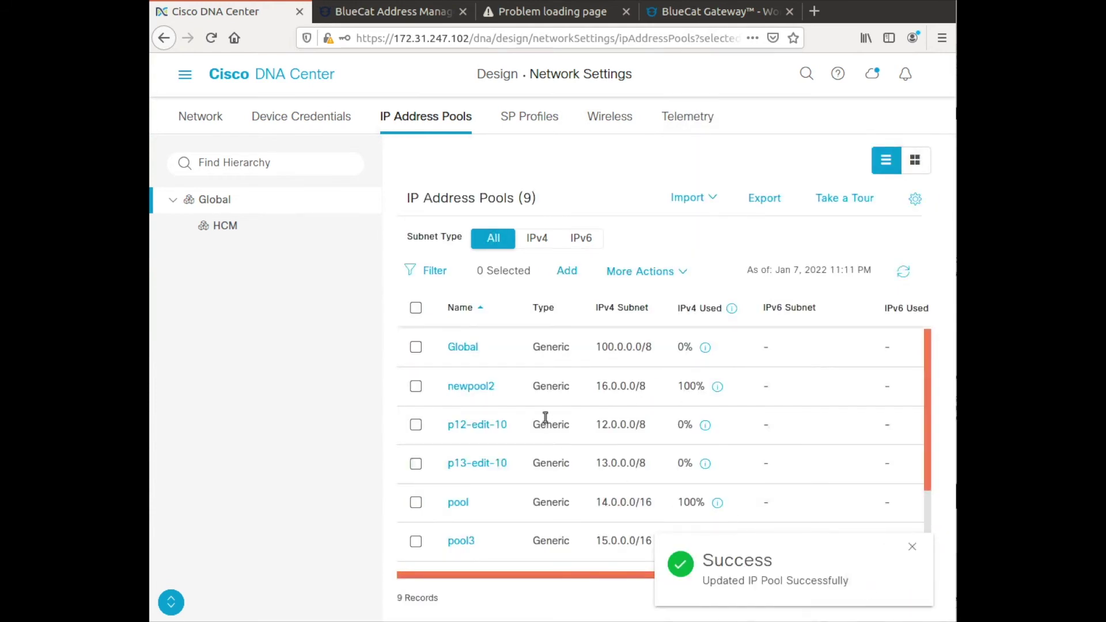
pyautogui.click(470, 384)
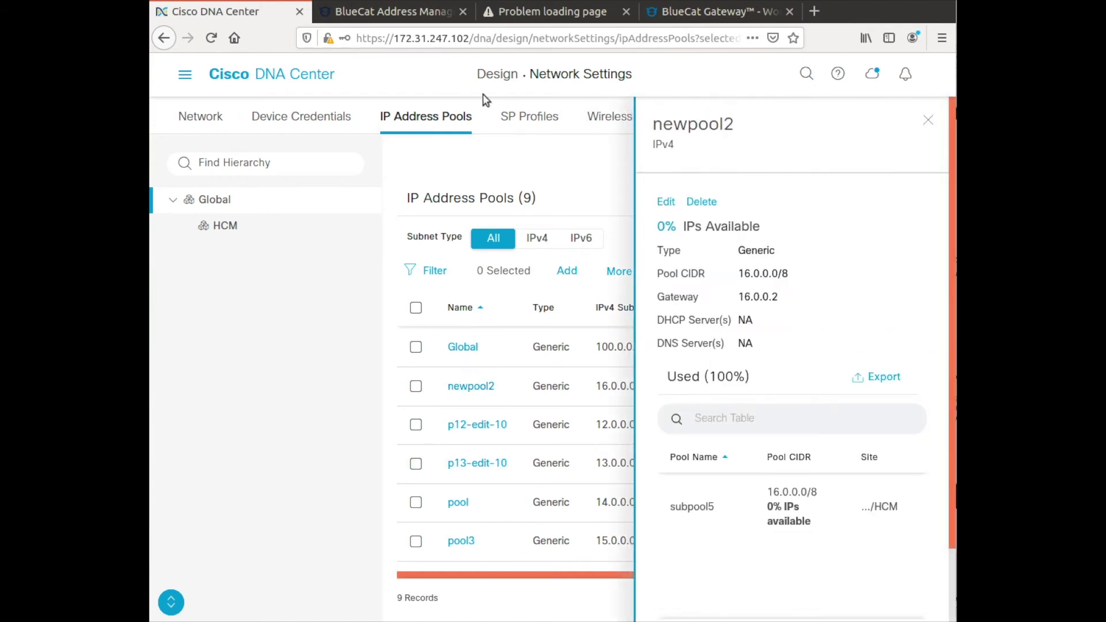
pyautogui.click(389, 14)
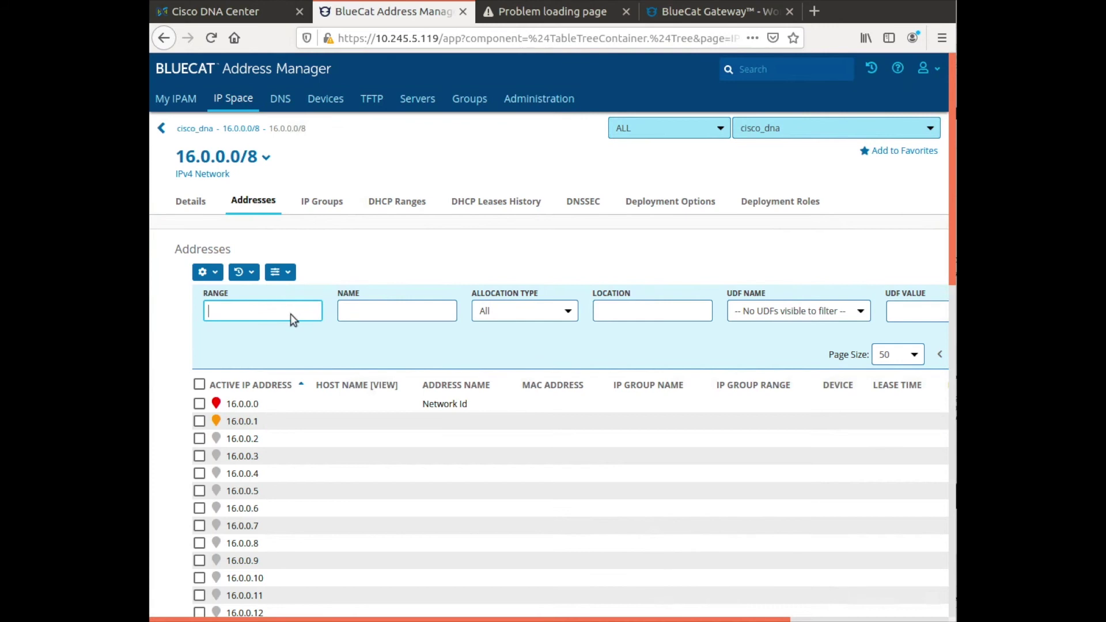
# Reload BlueCat's 16.0.0.0/8 address list to pick up the newpool2 name.
pyautogui.click(207, 37)
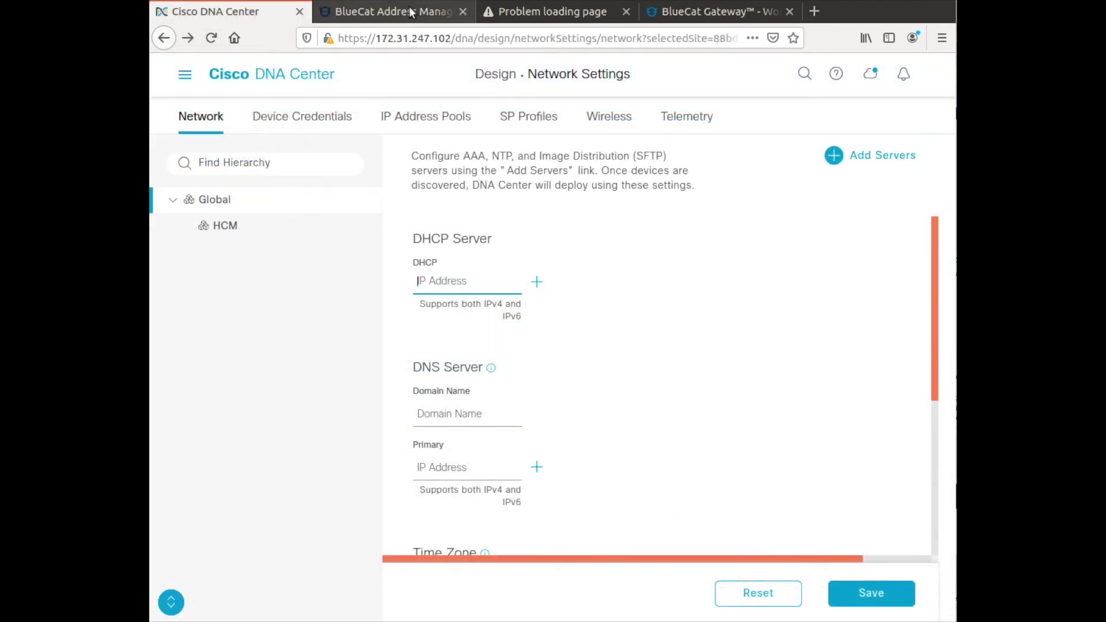
# Check BlueCat's servers, then the 16.0.0.0/8 newpool2 network's empty Deployment Roles tab.
pyautogui.click(411, 12)
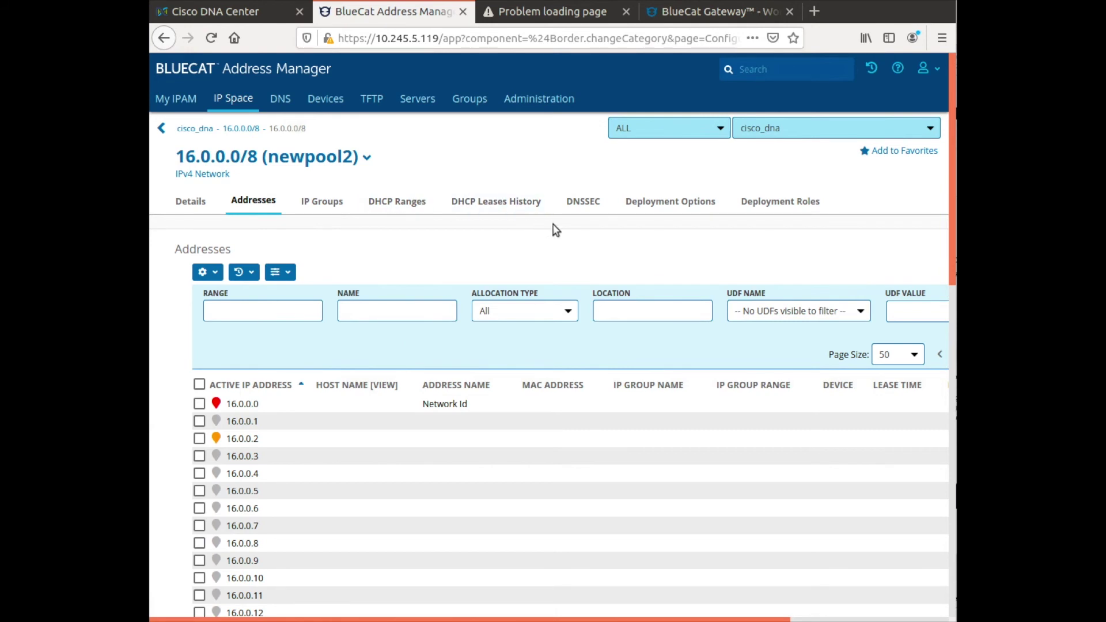
pyautogui.click(416, 97)
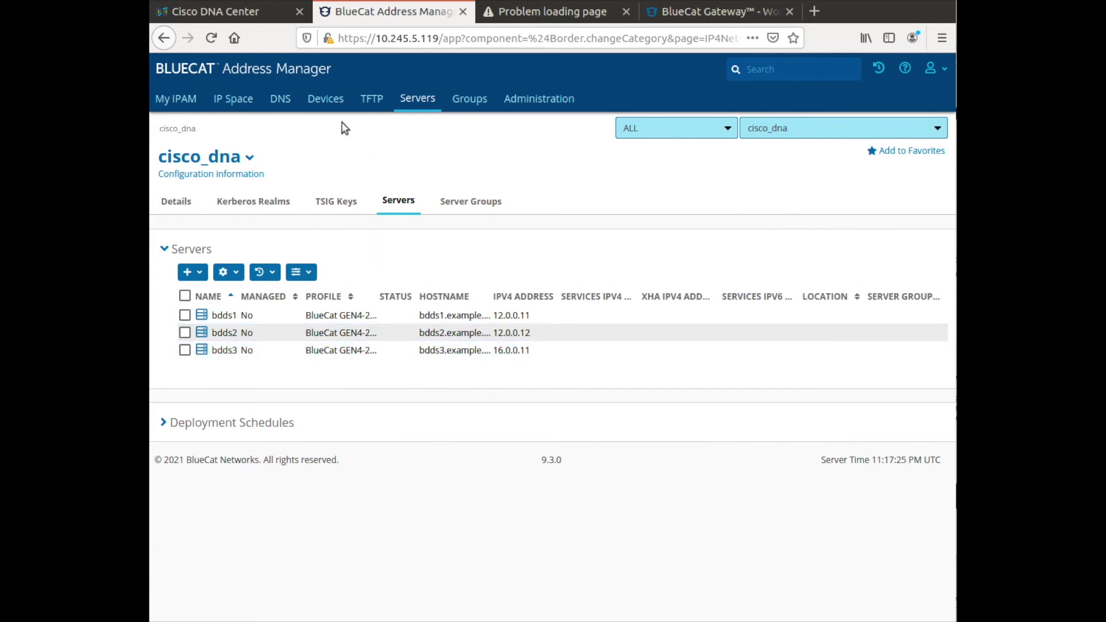
pyautogui.click(229, 94)
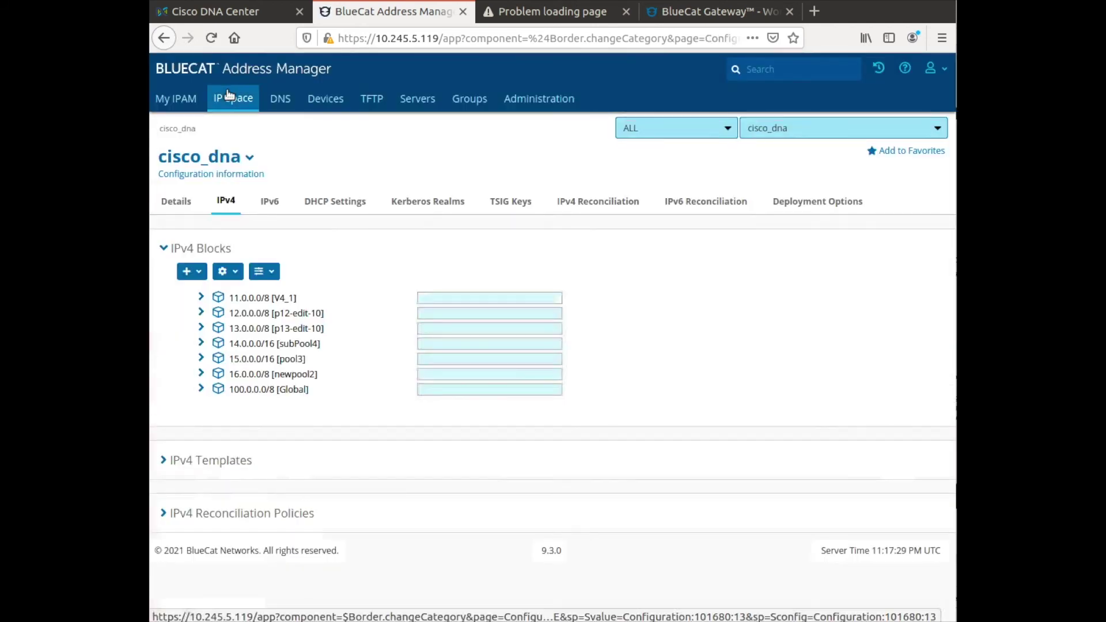
pyautogui.click(254, 375)
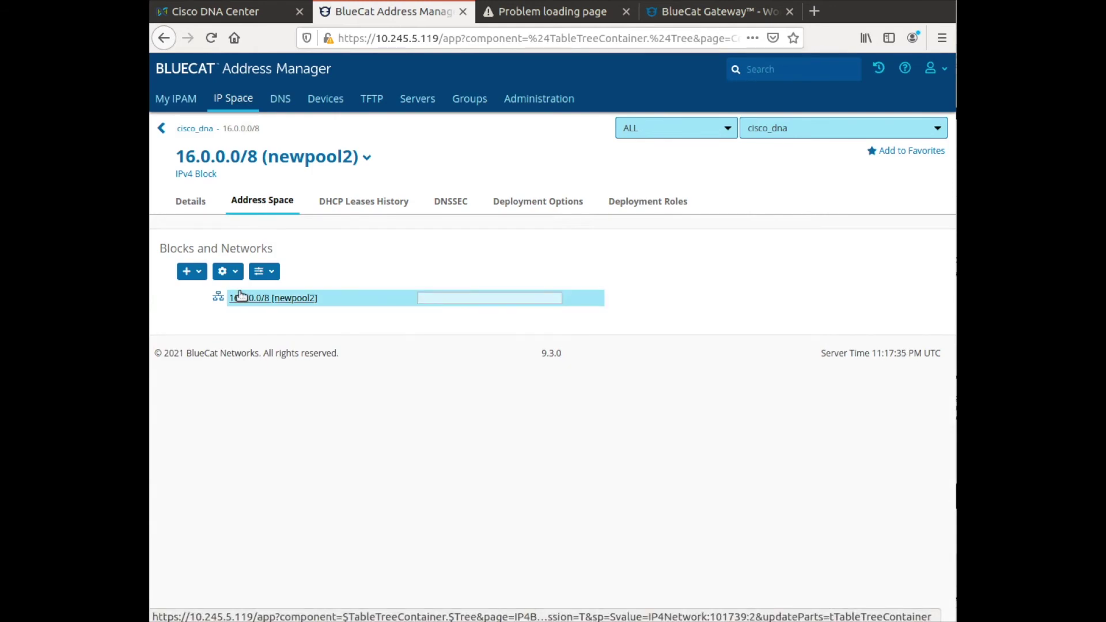
pyautogui.click(241, 296)
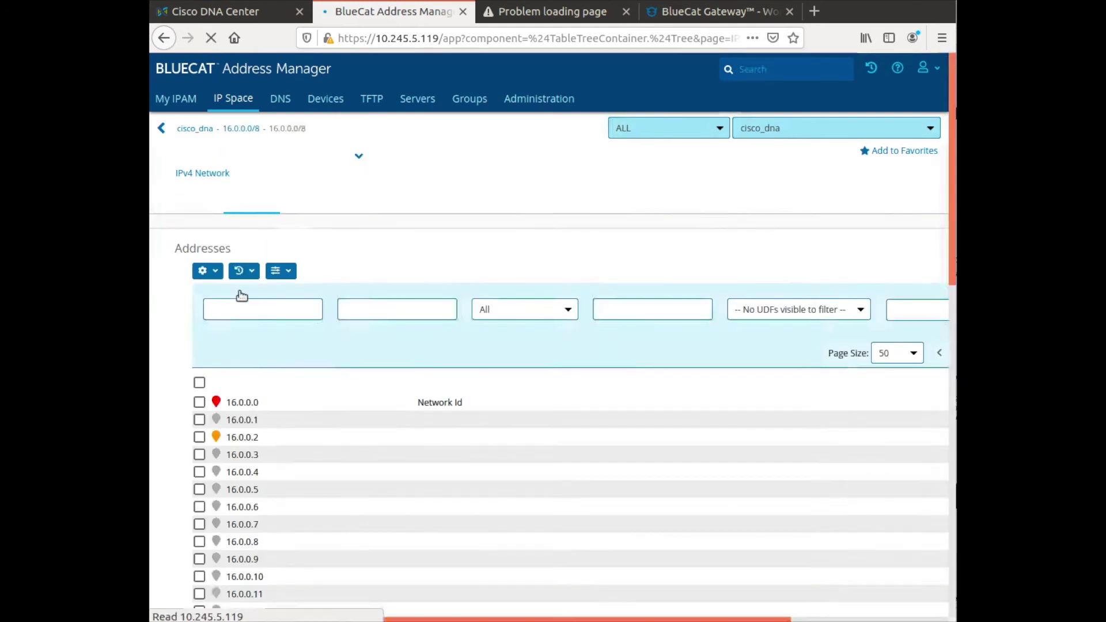
pyautogui.click(775, 202)
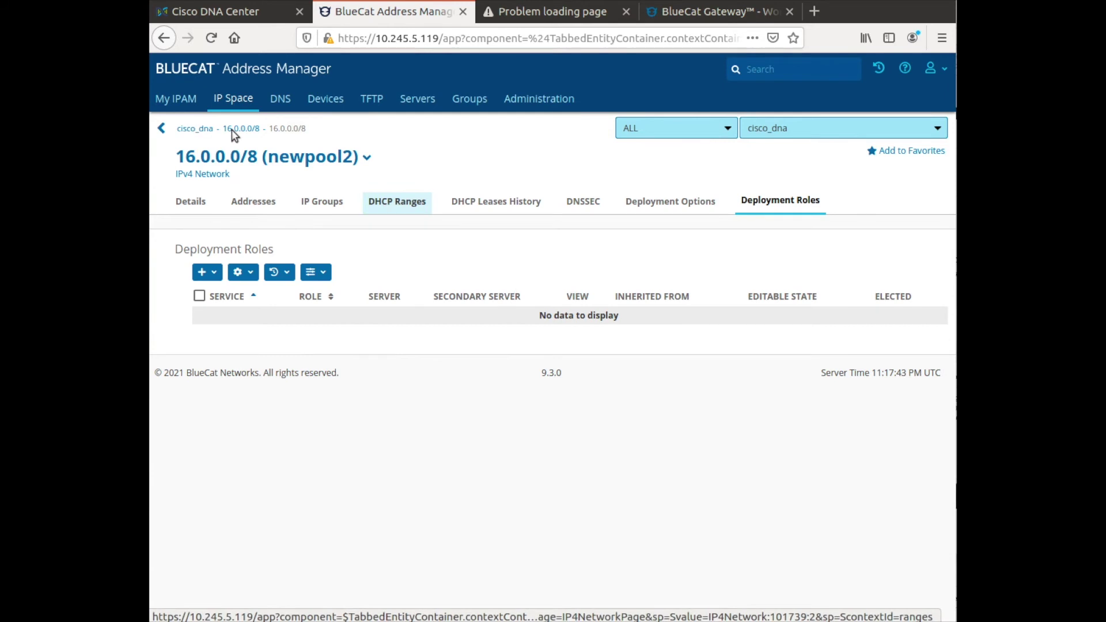
pyautogui.click(227, 12)
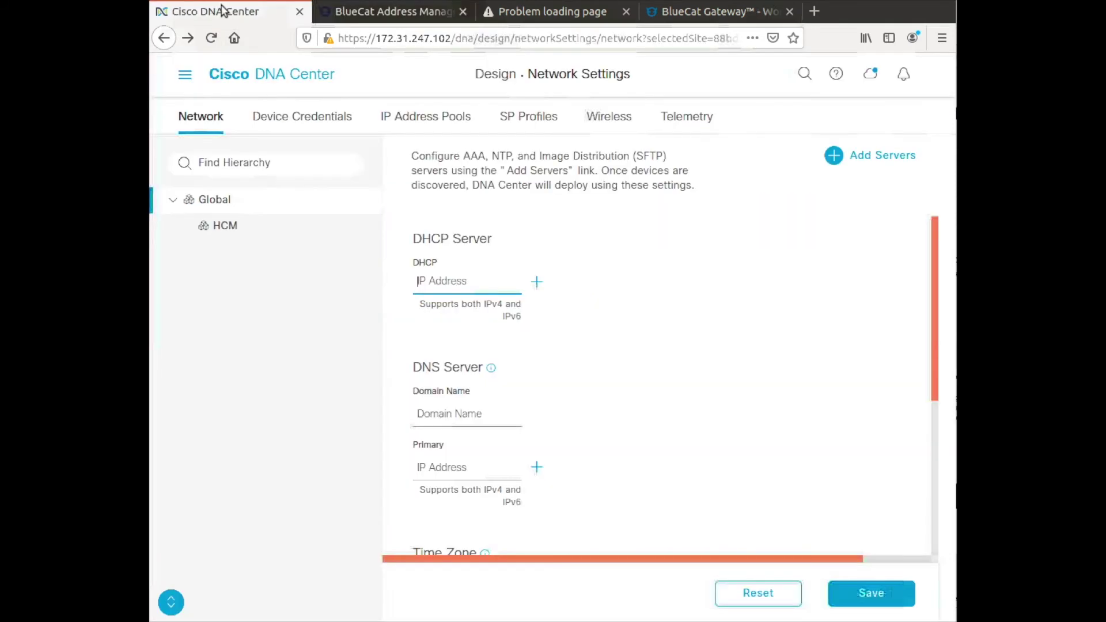
# Save 16.0.0.11 as the sole DHCP server and show the IP Address Pools list.
pyautogui.click(430, 277)
pyautogui.write('16.0.')
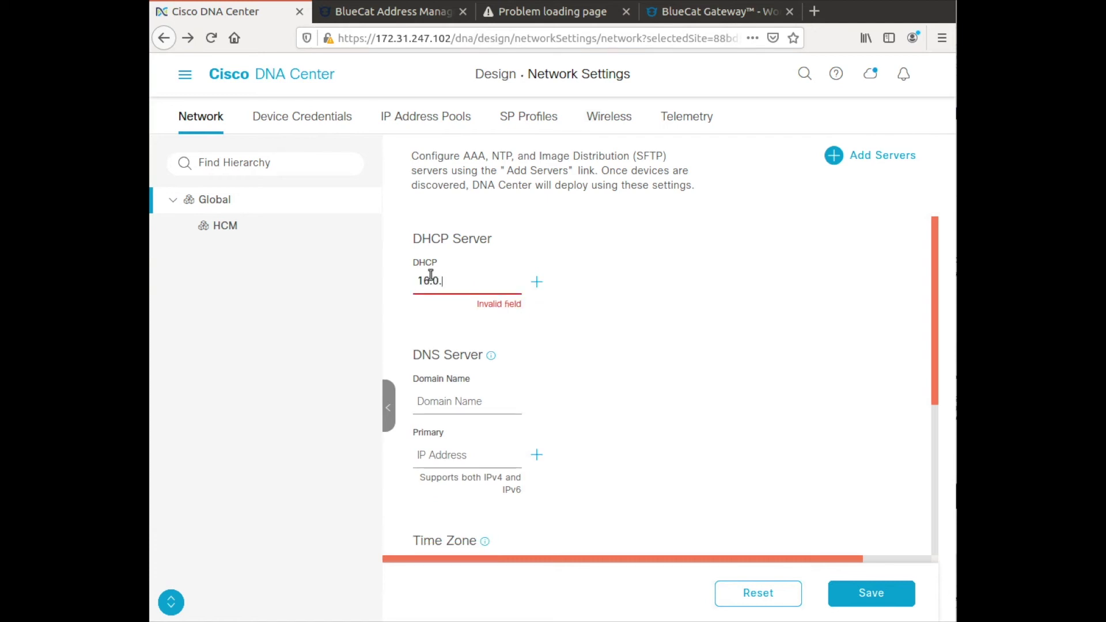
pyautogui.write('0.11')
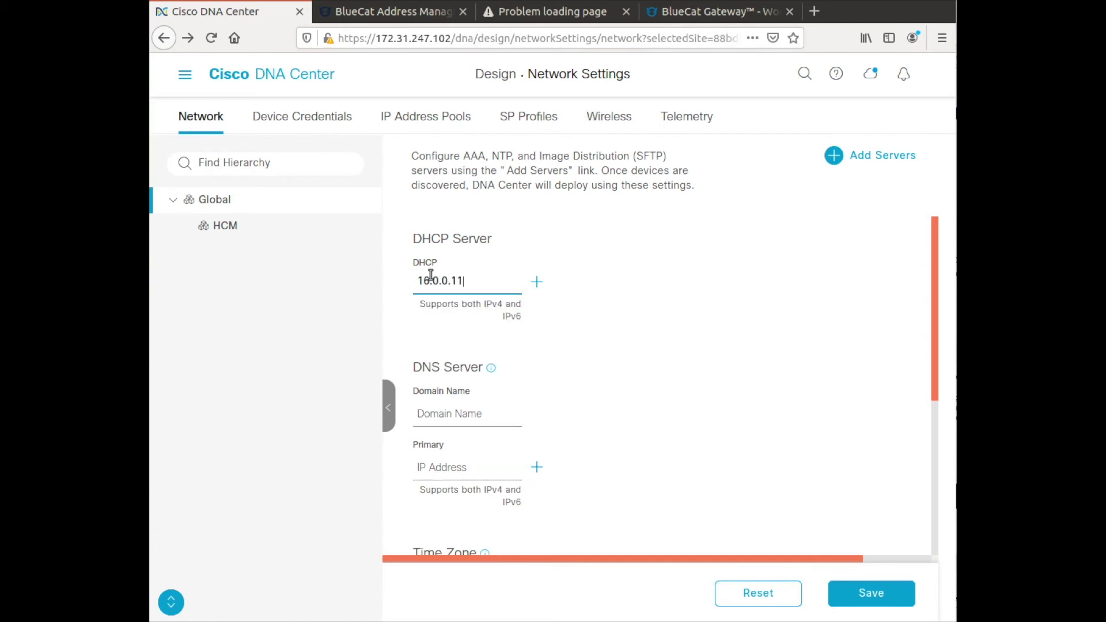
pyautogui.click(530, 281)
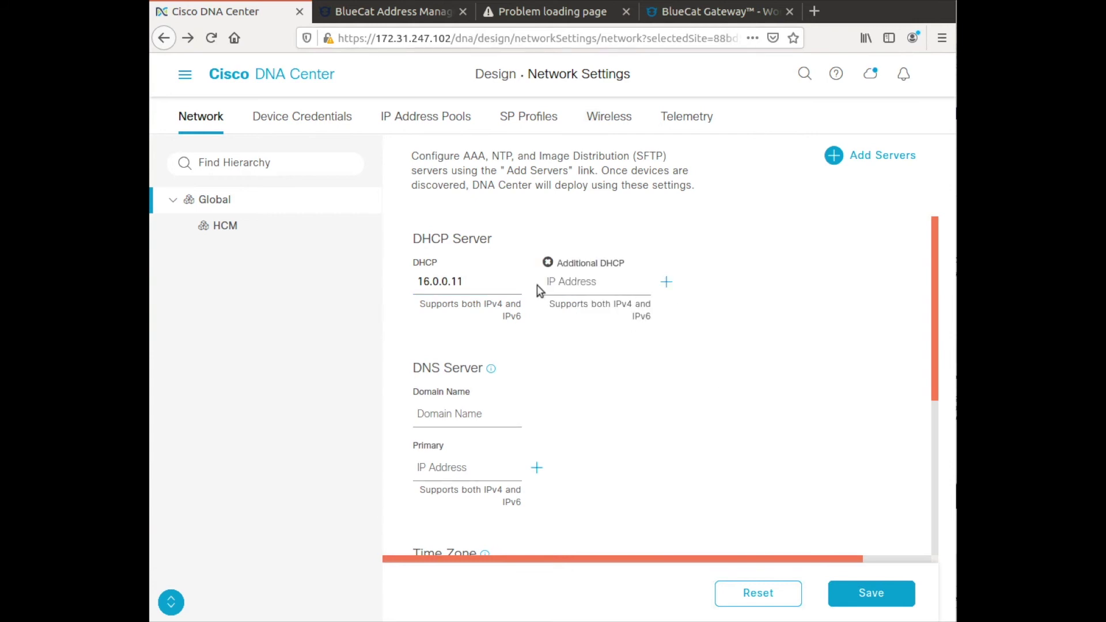
pyautogui.click(548, 263)
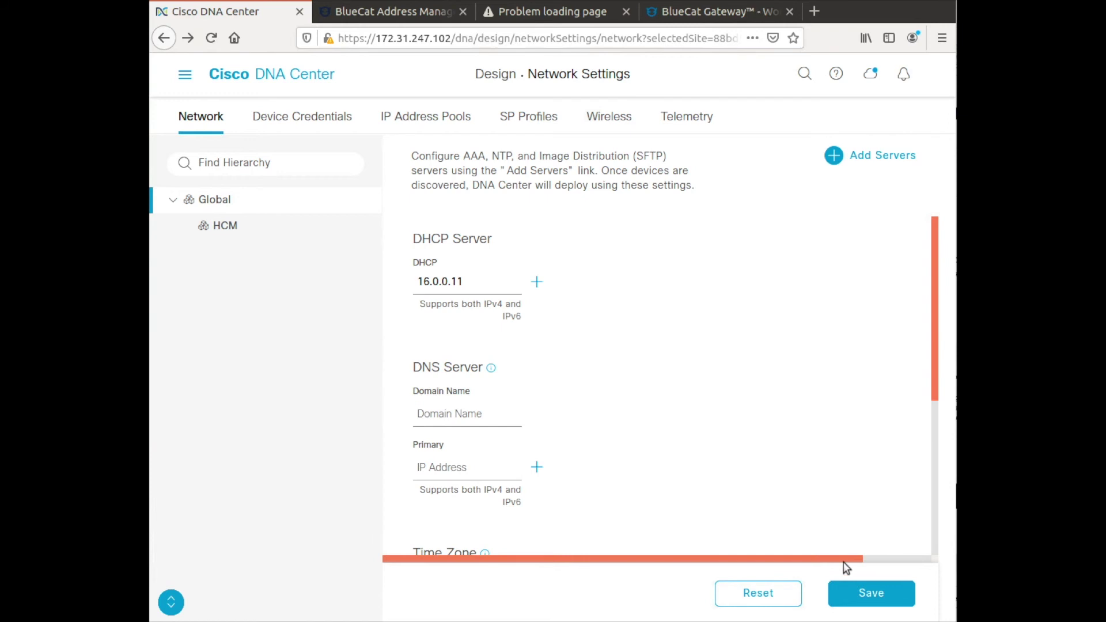
pyautogui.click(847, 592)
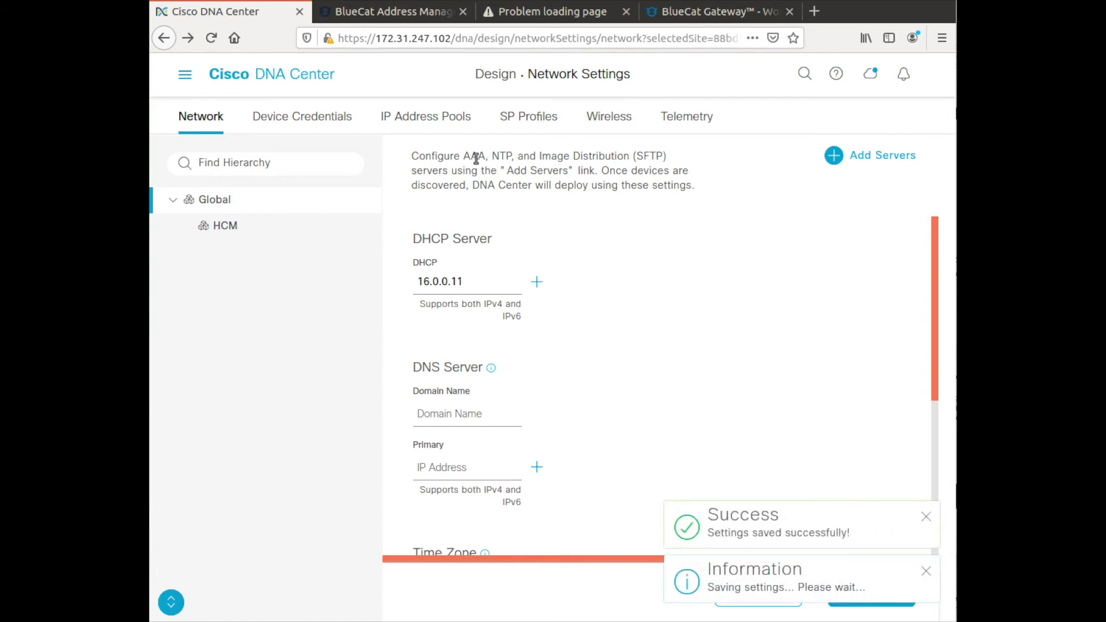
pyautogui.click(400, 117)
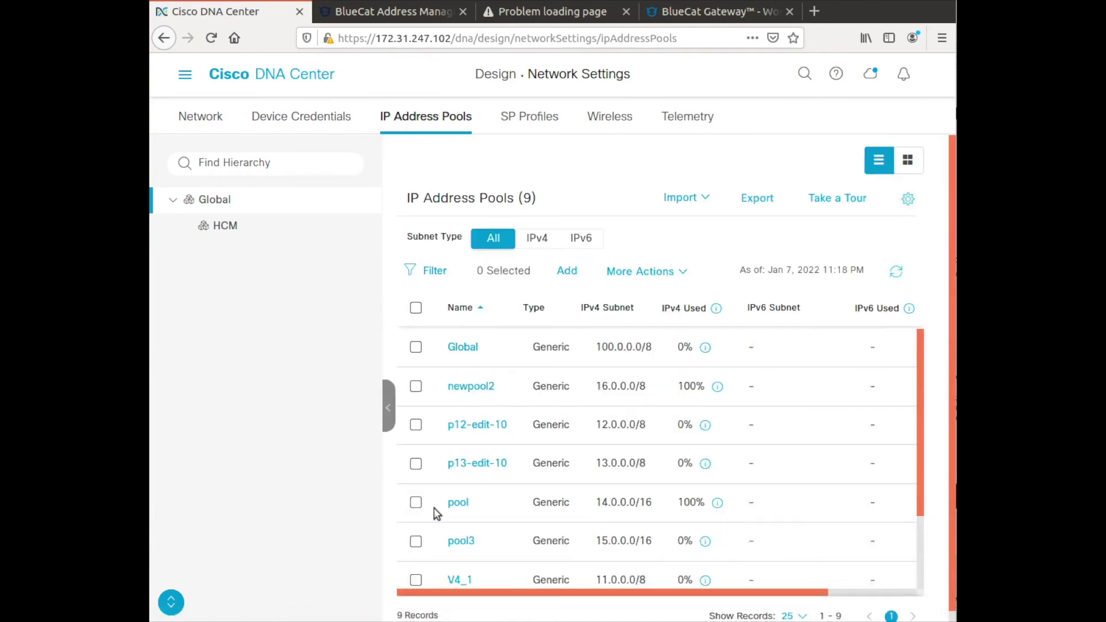
# Show HCM's subpool5 details: global pool newpool2, gateway 16.0.0.1, no DHCP or DNS server.
pyautogui.click(217, 227)
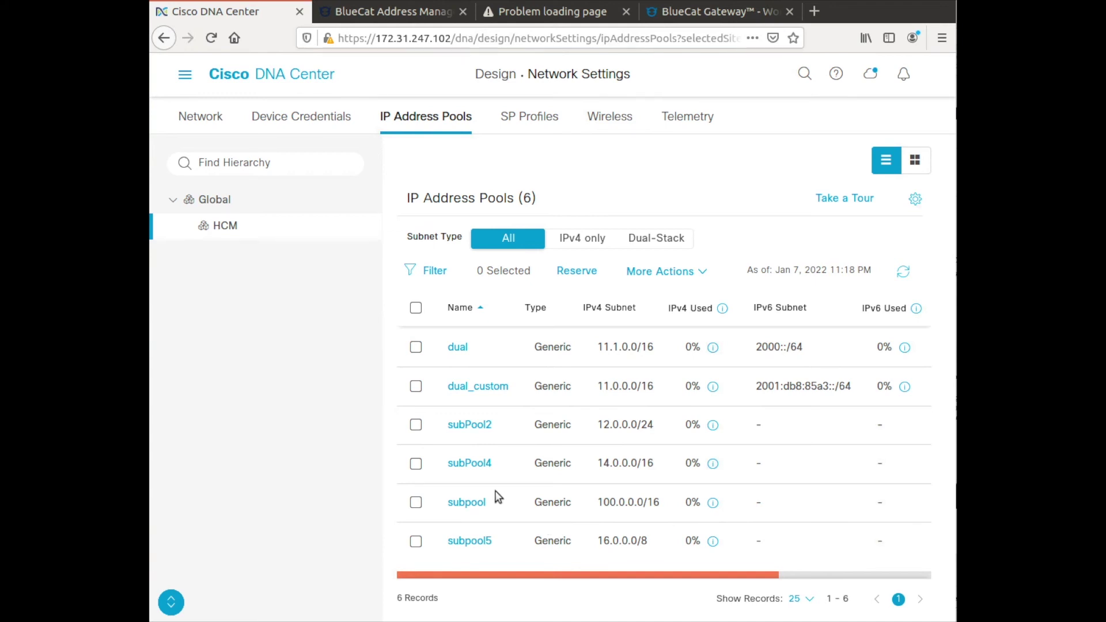
pyautogui.click(455, 539)
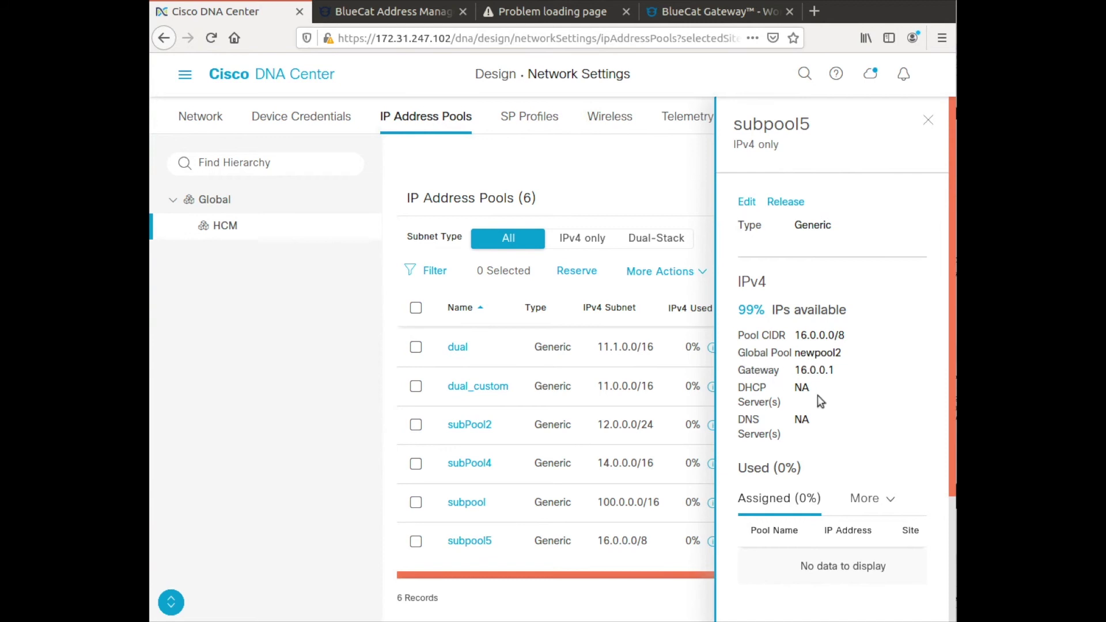
pyautogui.scroll(-3, 817, 396)
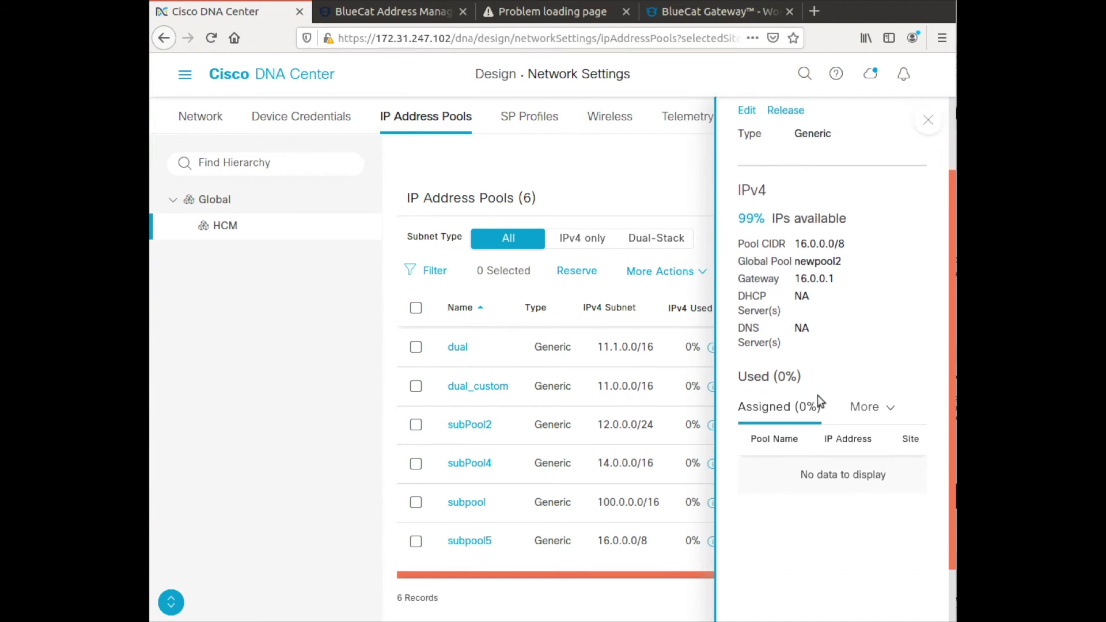
pyautogui.scroll(-2, 822, 374)
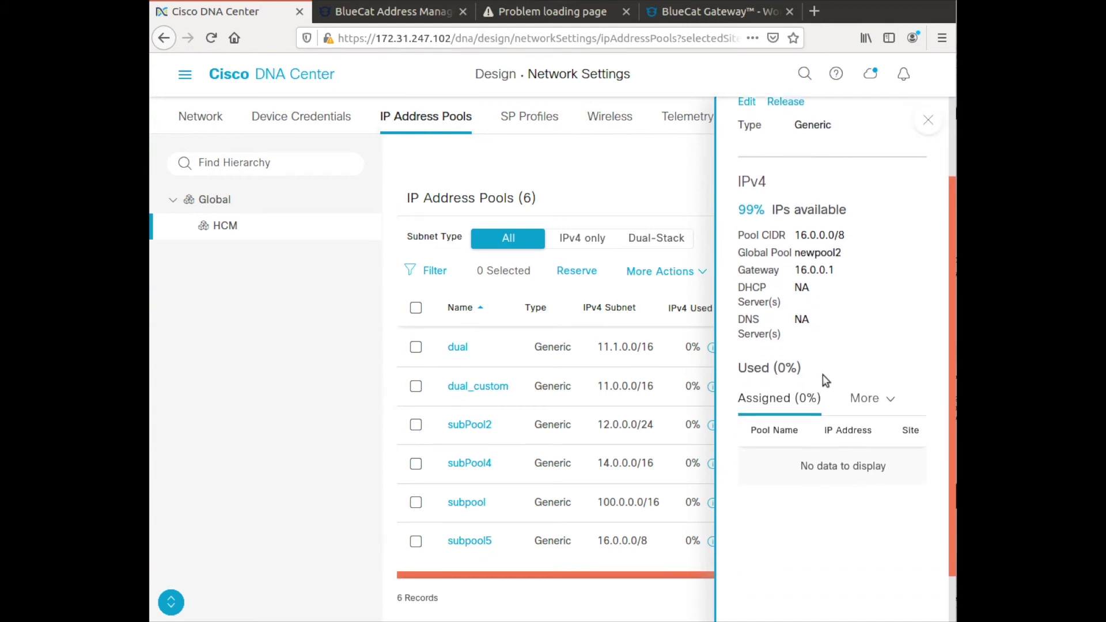
pyautogui.scroll(5, 823, 377)
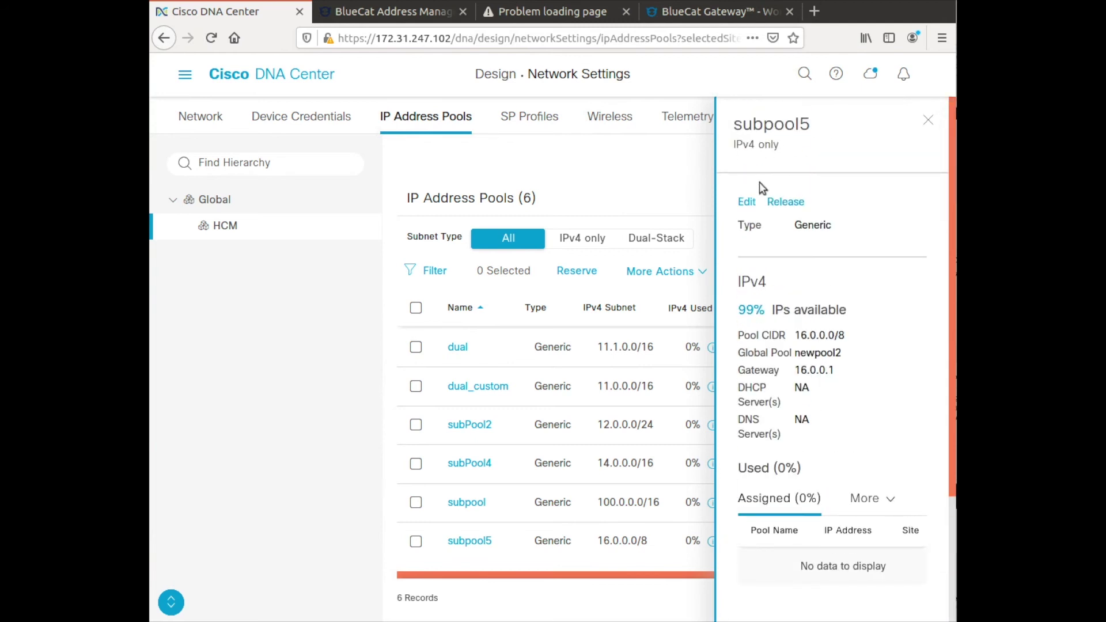
# Edit subpool5 and change its gateway to 16.0.0.4.
pyautogui.click(746, 202)
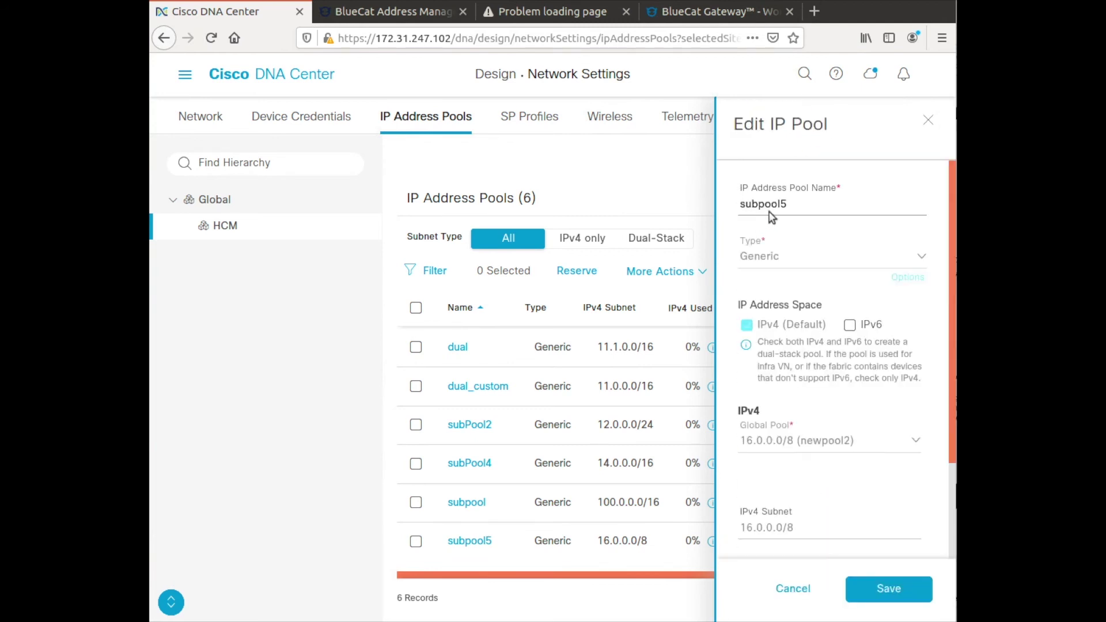
pyautogui.scroll(-1, 783, 438)
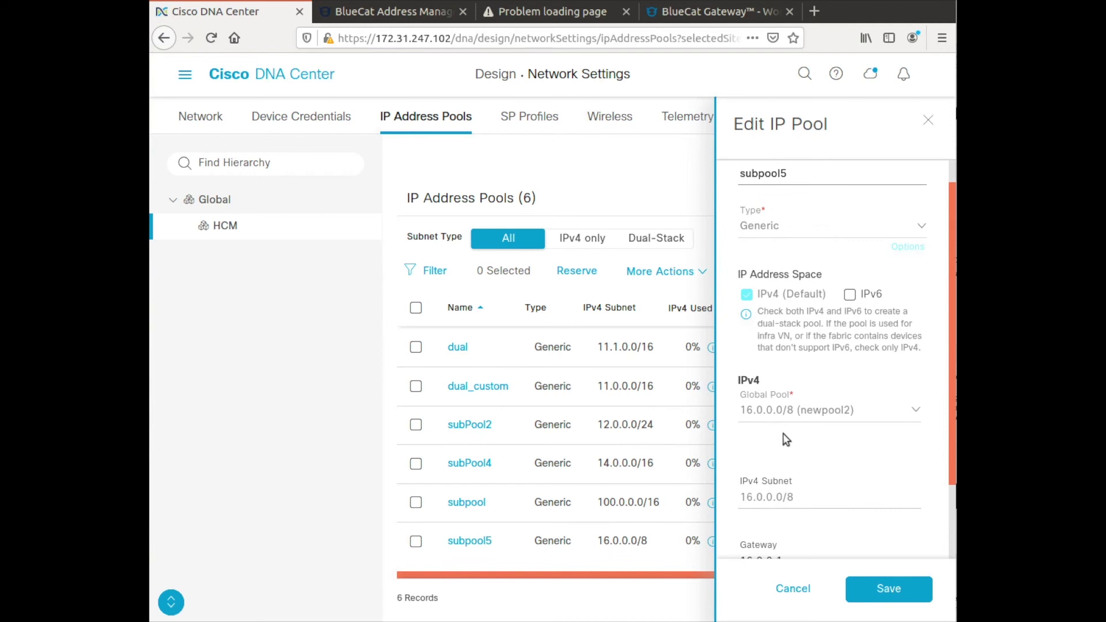
pyautogui.scroll(-3, 783, 439)
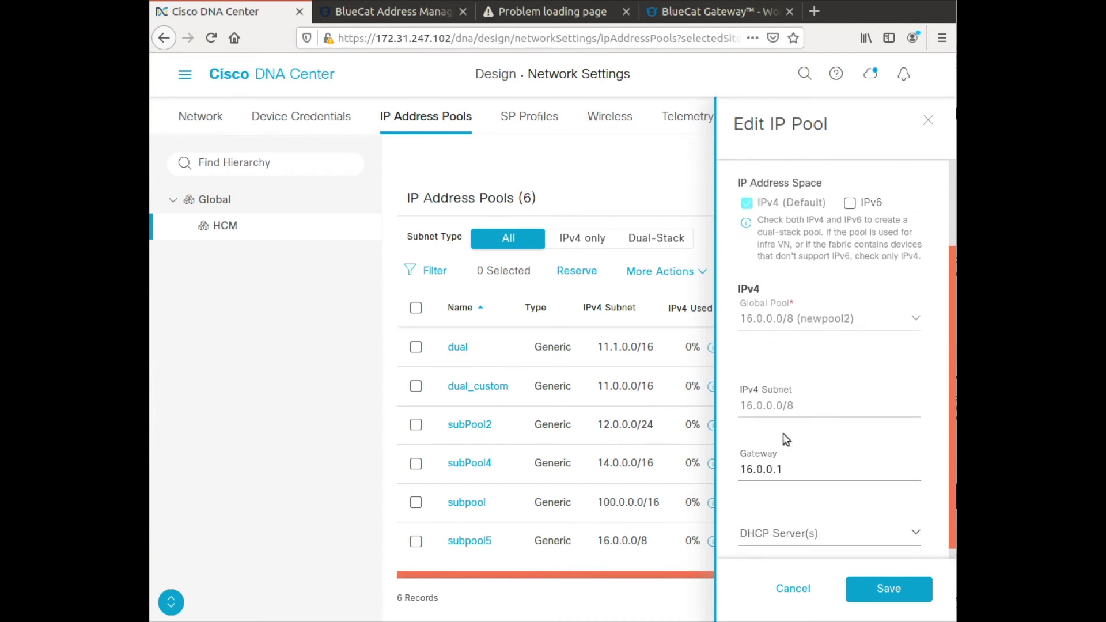
pyautogui.scroll(-3, 783, 439)
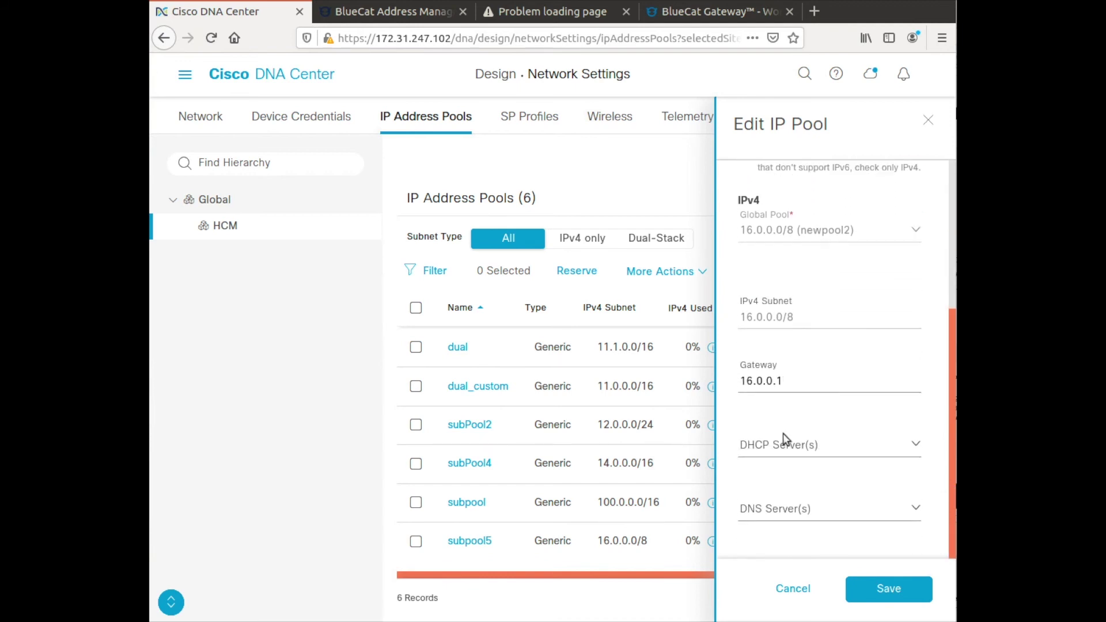
pyautogui.click(771, 355)
pyautogui.press('BackSpace')
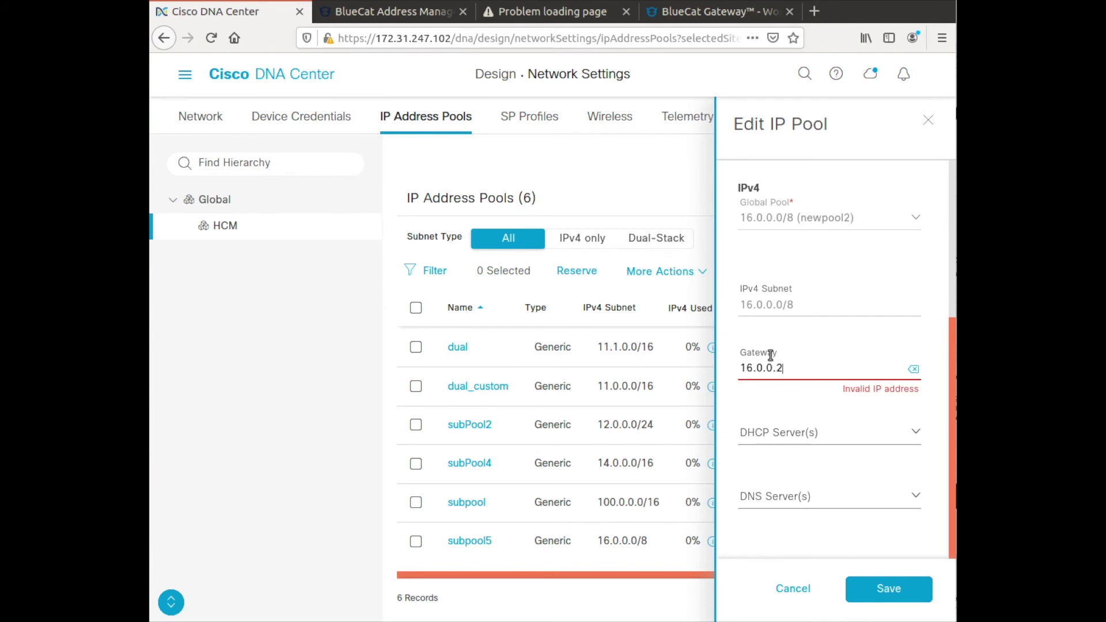
pyautogui.write('2')
pyautogui.press('BackSpace')
pyautogui.write('4')
# Choose 16.0.0.11 as subpool5's DHCP server and save the changes.
pyautogui.click(906, 427)
pyautogui.click(905, 427)
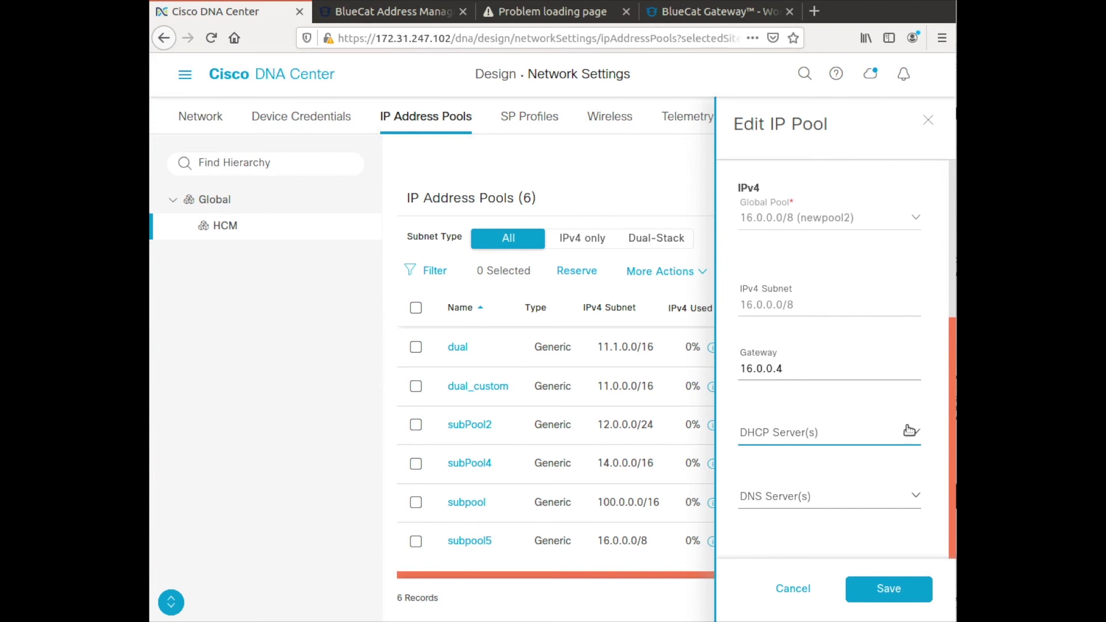
pyautogui.click(903, 431)
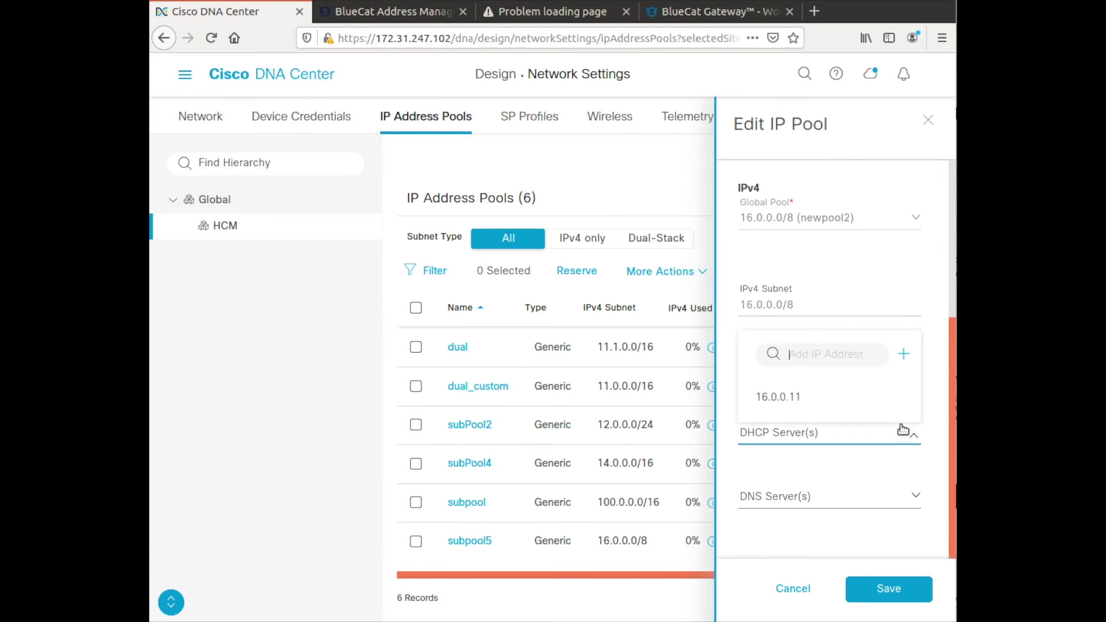
pyautogui.click(815, 394)
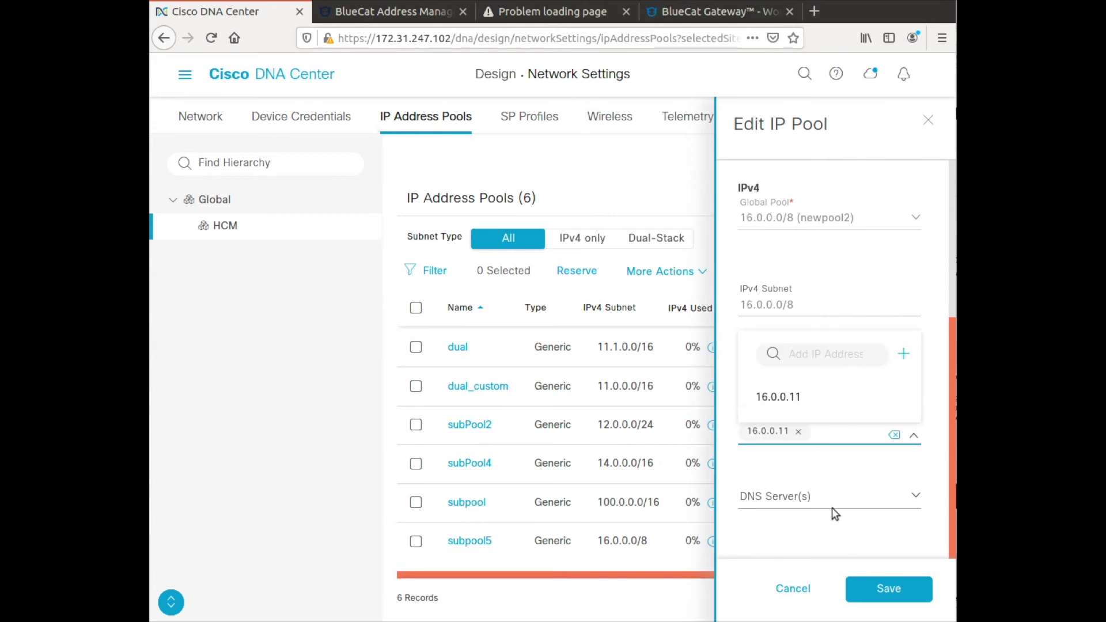
pyautogui.click(819, 540)
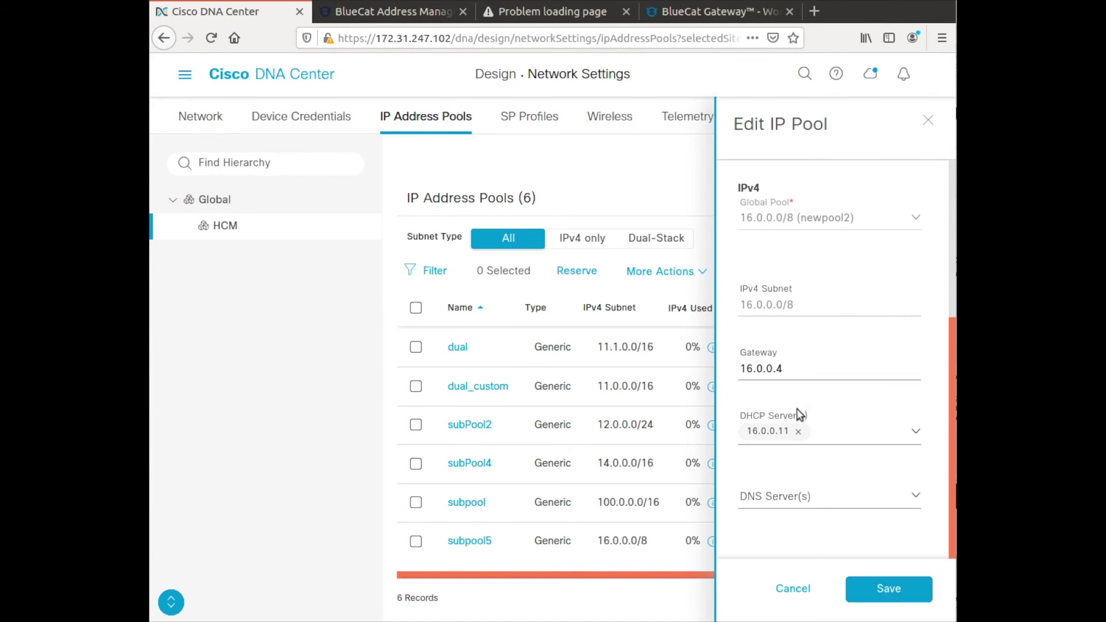
pyautogui.click(882, 589)
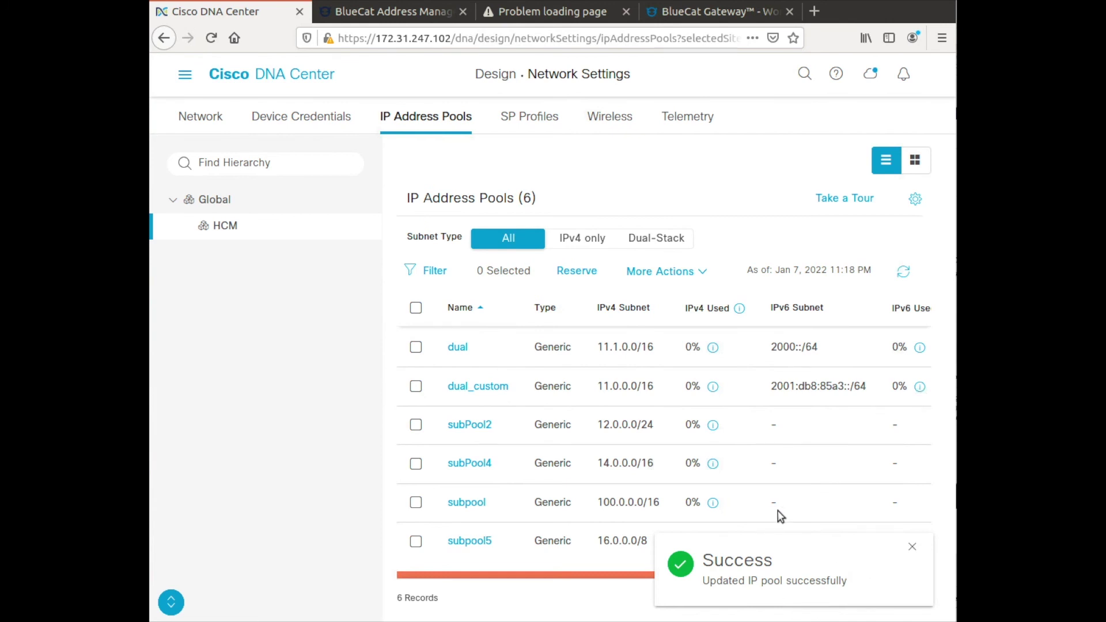
pyautogui.click(382, 11)
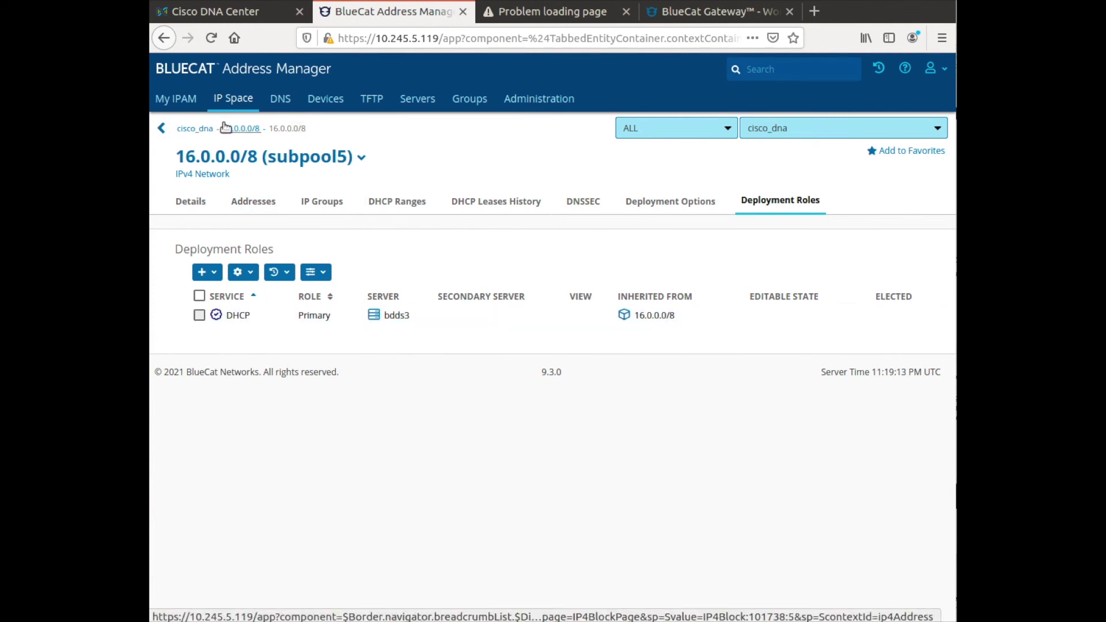
# List the 16.0.0.0/8 subpool5 network's addresses in BlueCat and select the 16.0.0.1 entry.
pyautogui.click(260, 202)
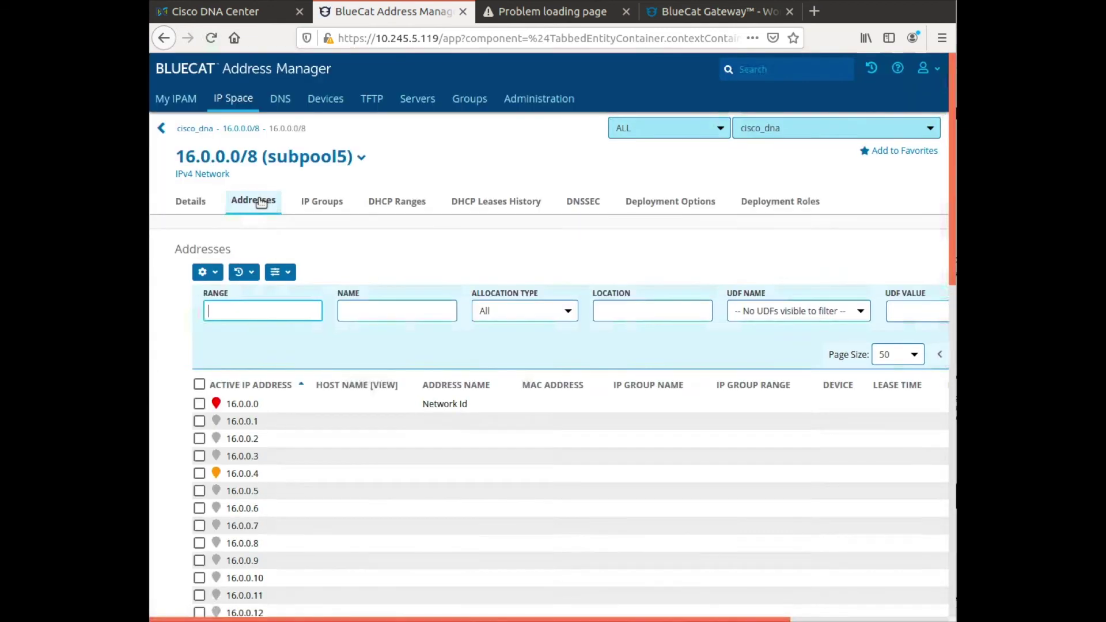
pyautogui.scroll(-3, 310, 427)
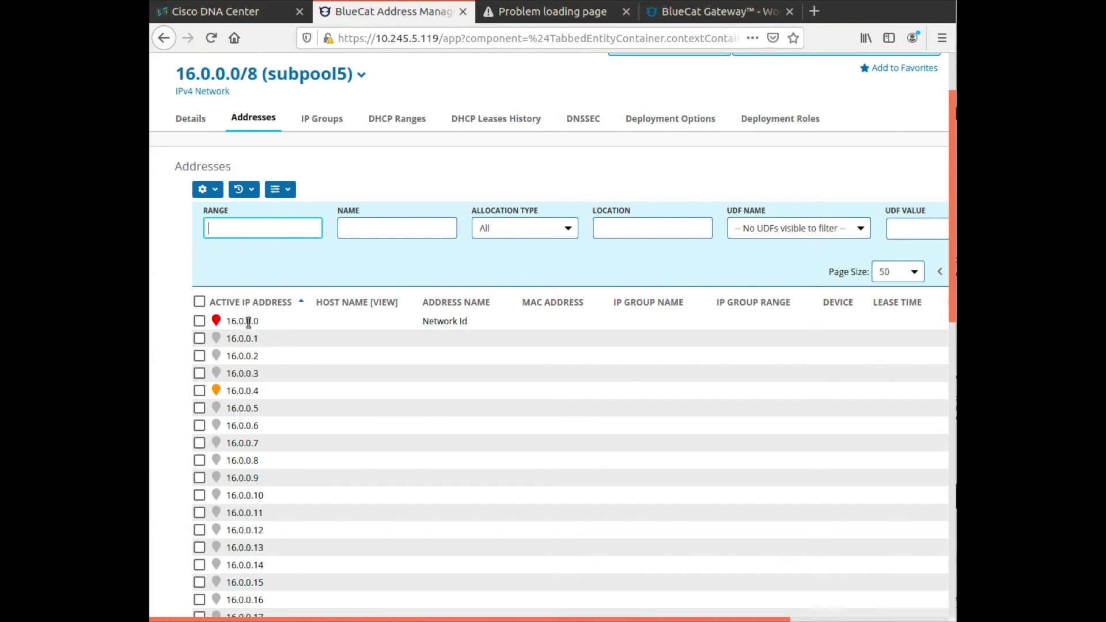
pyautogui.click(258, 340)
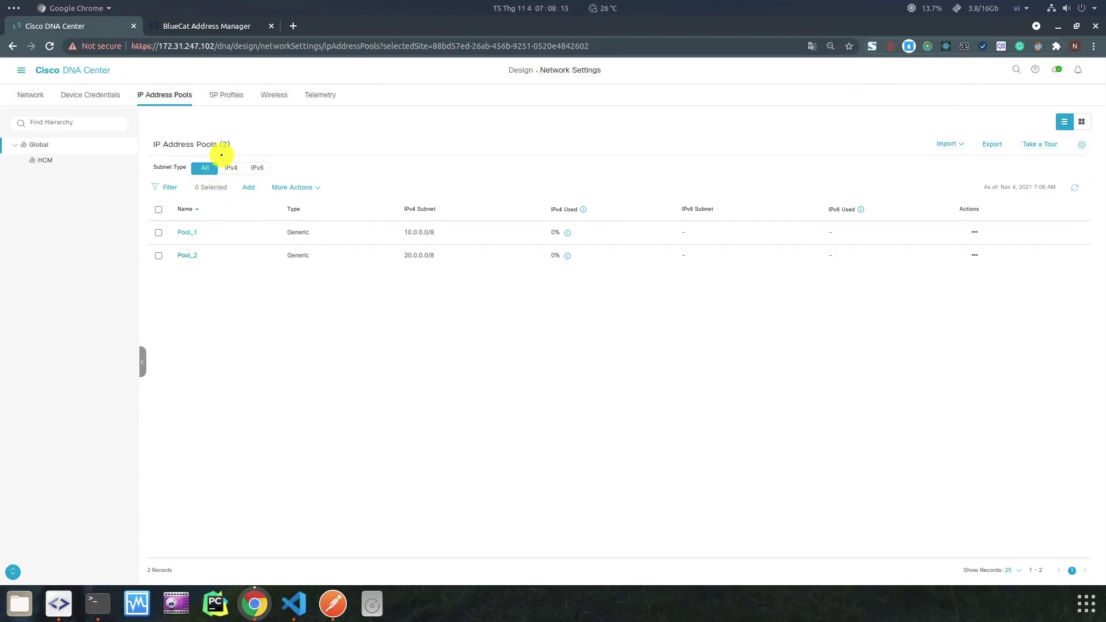
# Copy the pool name Pool_2 from DNA Center's IP address pools list for use in Postman.
pyautogui.click(212, 28)
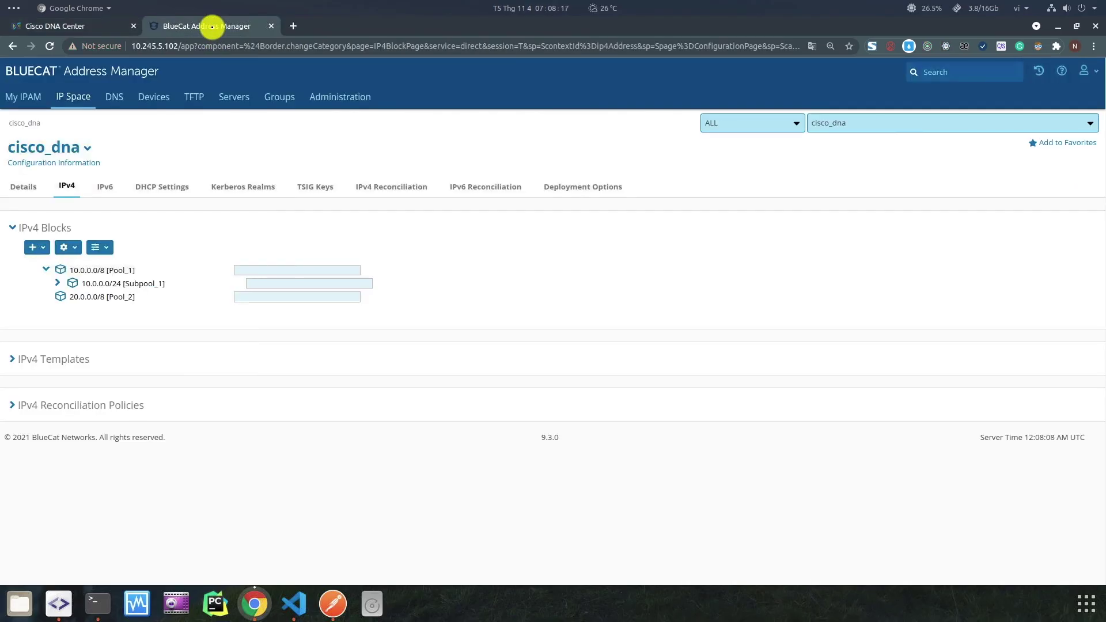
pyautogui.click(53, 26)
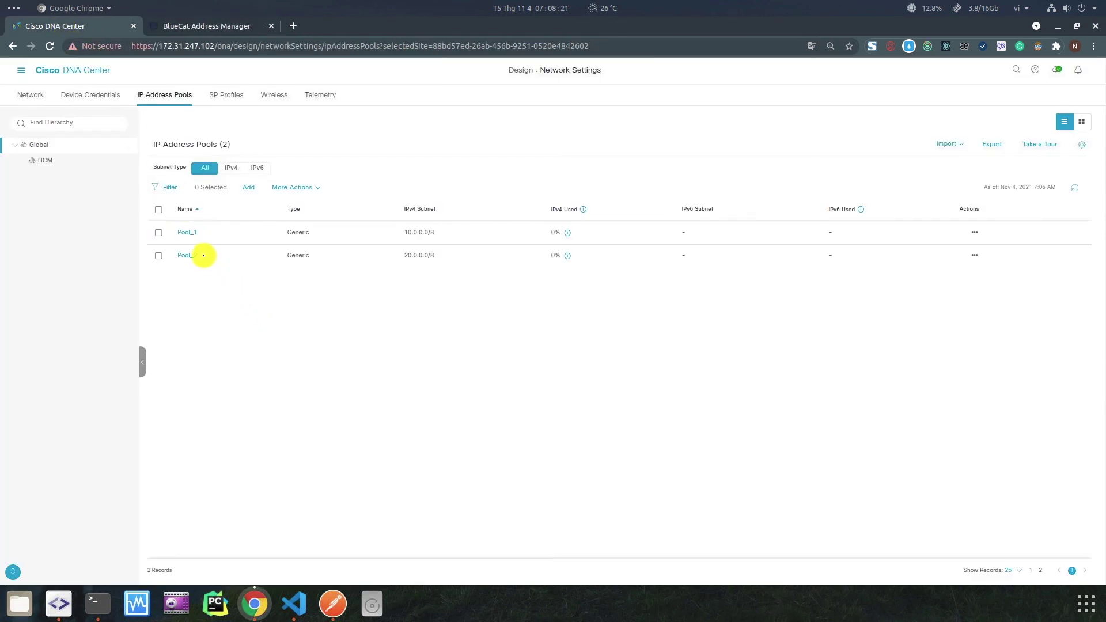
pyautogui.doubleClick(204, 255)
pyautogui.rightClick(203, 255)
pyautogui.click(190, 298)
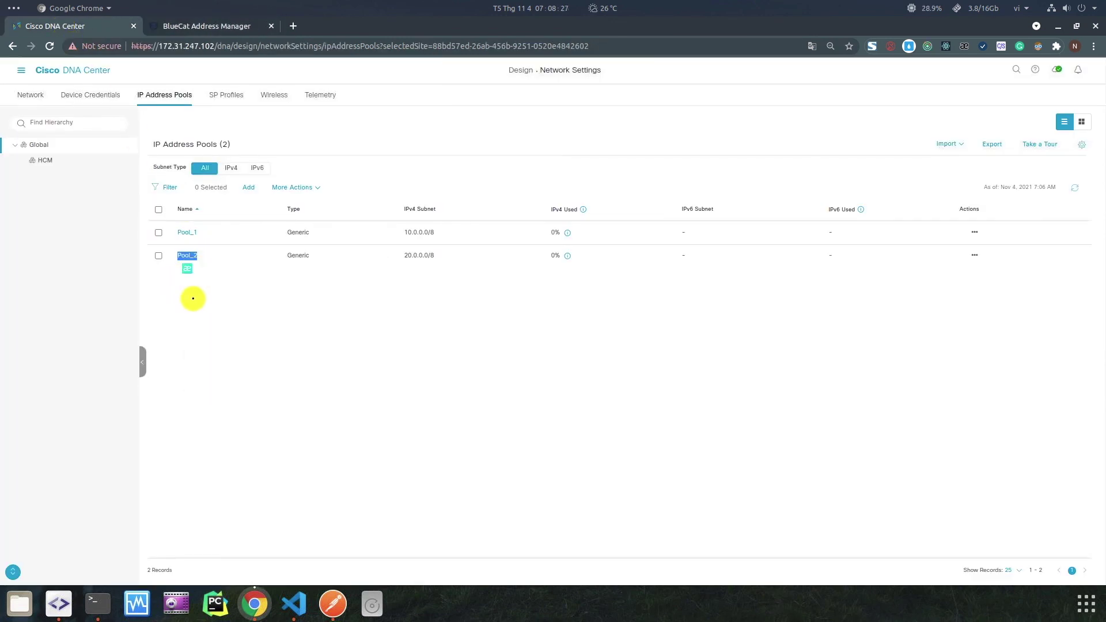
pyautogui.click(291, 360)
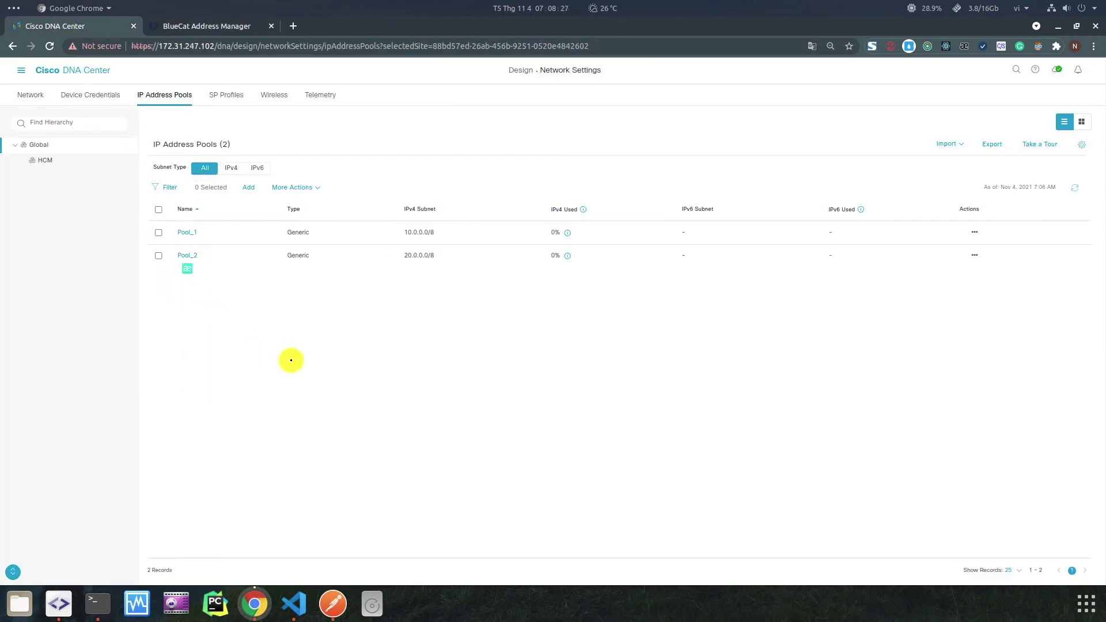
pyautogui.doubleClick(188, 255)
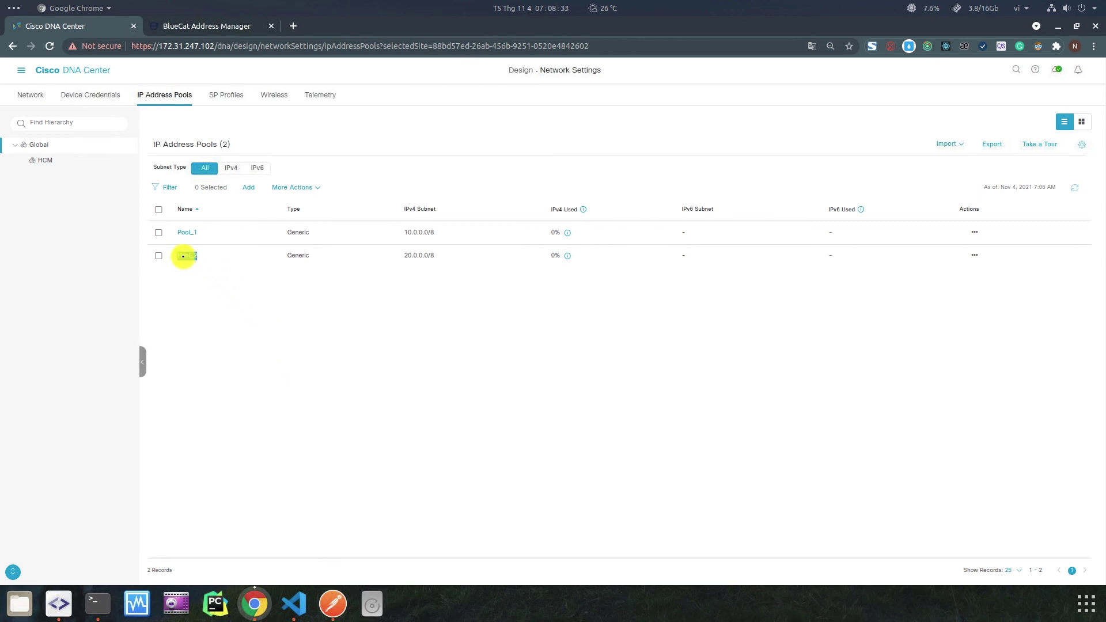
pyautogui.rightClick(191, 257)
pyautogui.click(205, 266)
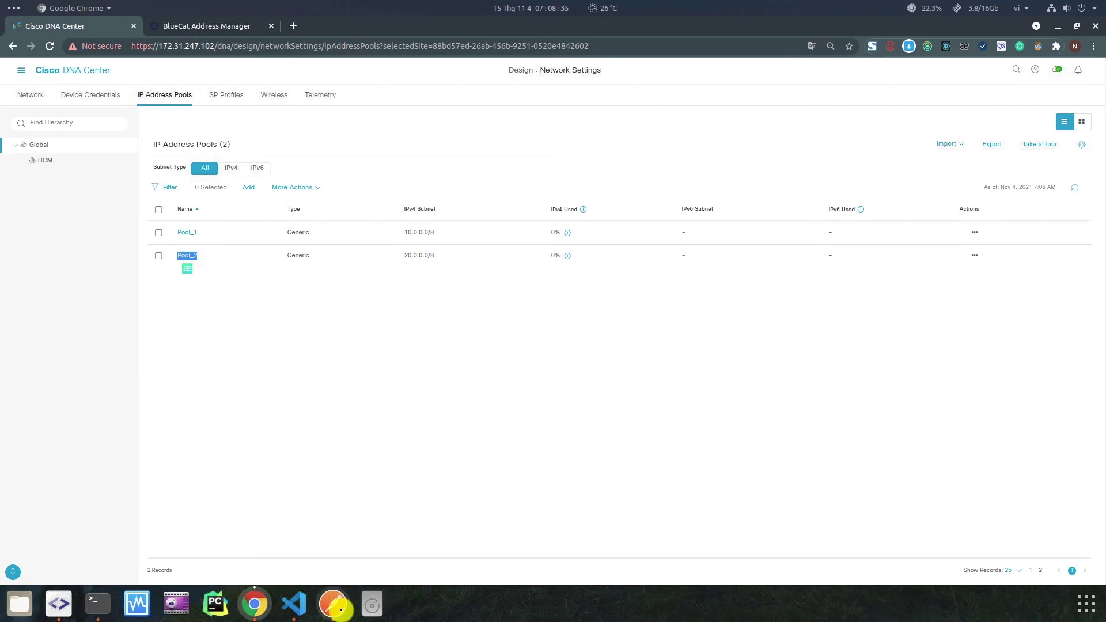
pyautogui.click(333, 603)
# Fetch Pool_2's details by name in Postman and copy its pool id from the response.
pyautogui.doubleClick(478, 191)
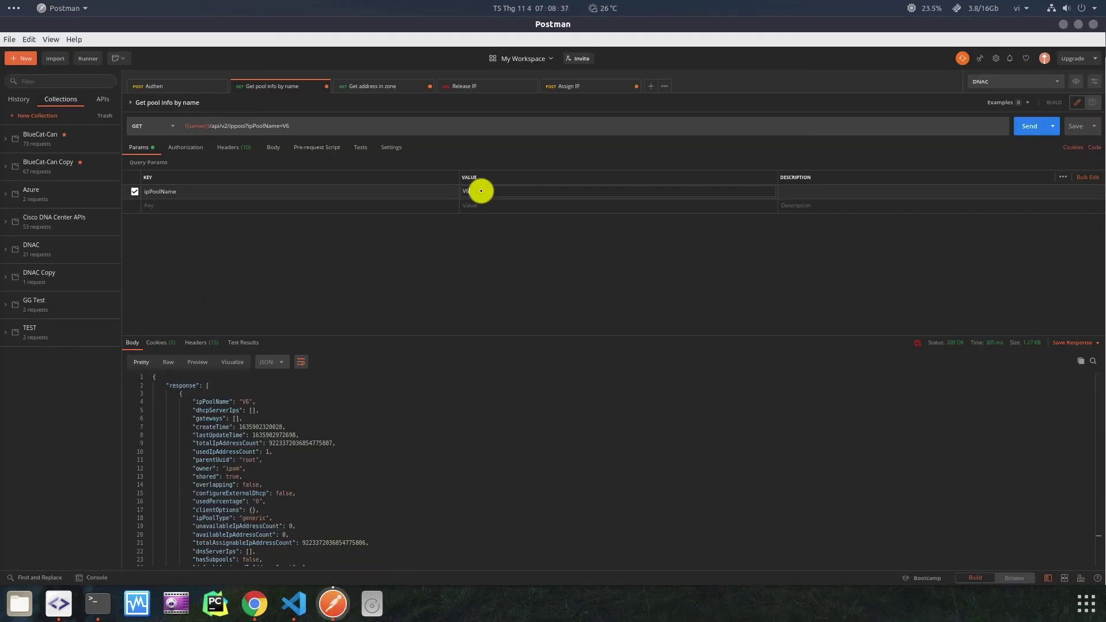
pyautogui.hotkey('ctrl', 'v')
pyautogui.click(1028, 126)
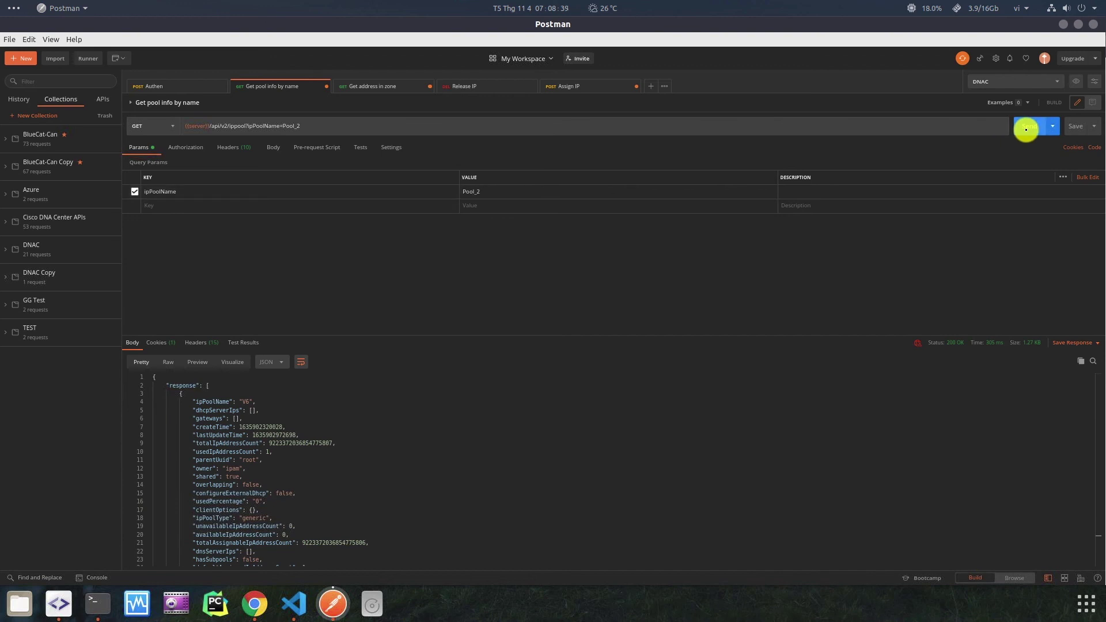
pyautogui.scroll(-5, 447, 420)
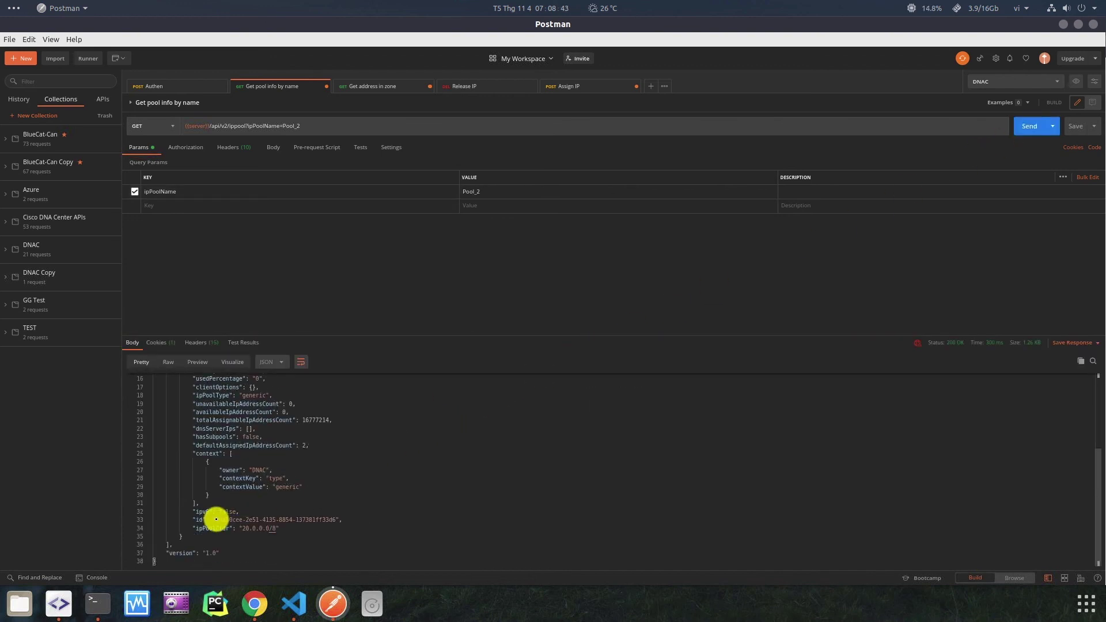
pyautogui.moveTo(217, 520); pyautogui.dragTo(320, 521)
pyautogui.rightClick(327, 517)
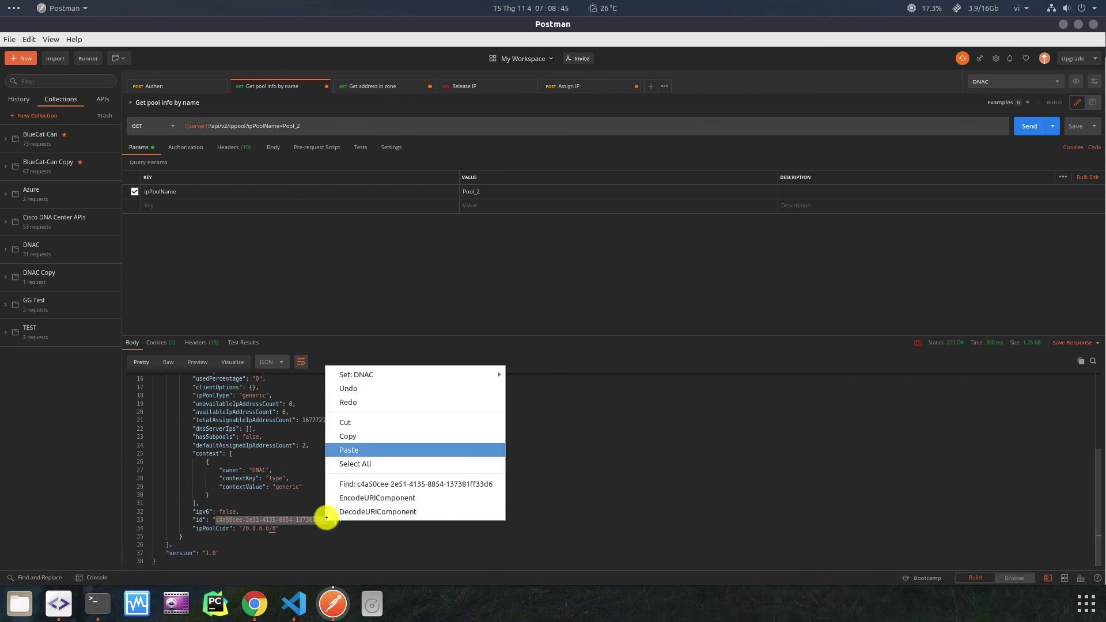
pyautogui.click(349, 436)
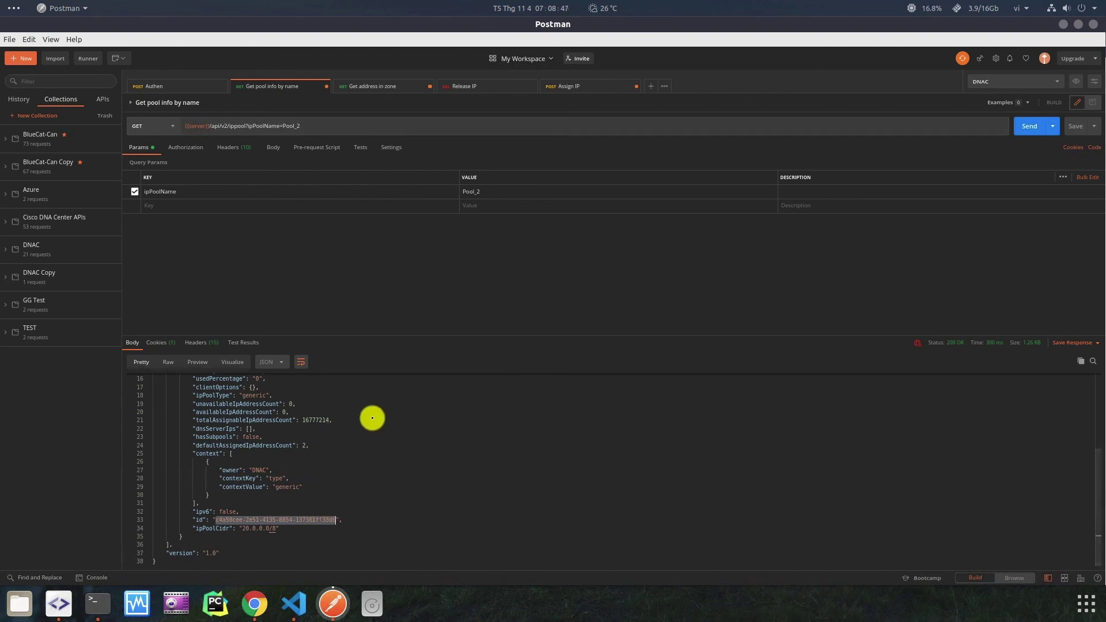
# Put Pool_2's id in the Assign IP request URL, set numberOfAddresses to 2, and send it.
pyautogui.click(577, 87)
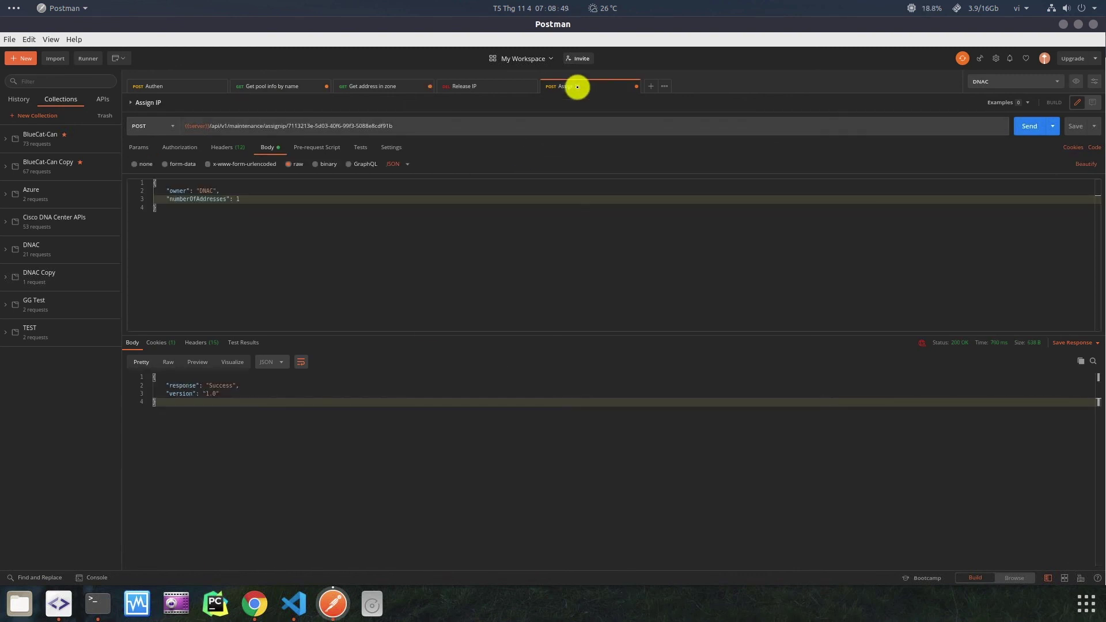
pyautogui.moveTo(287, 125); pyautogui.dragTo(476, 136)
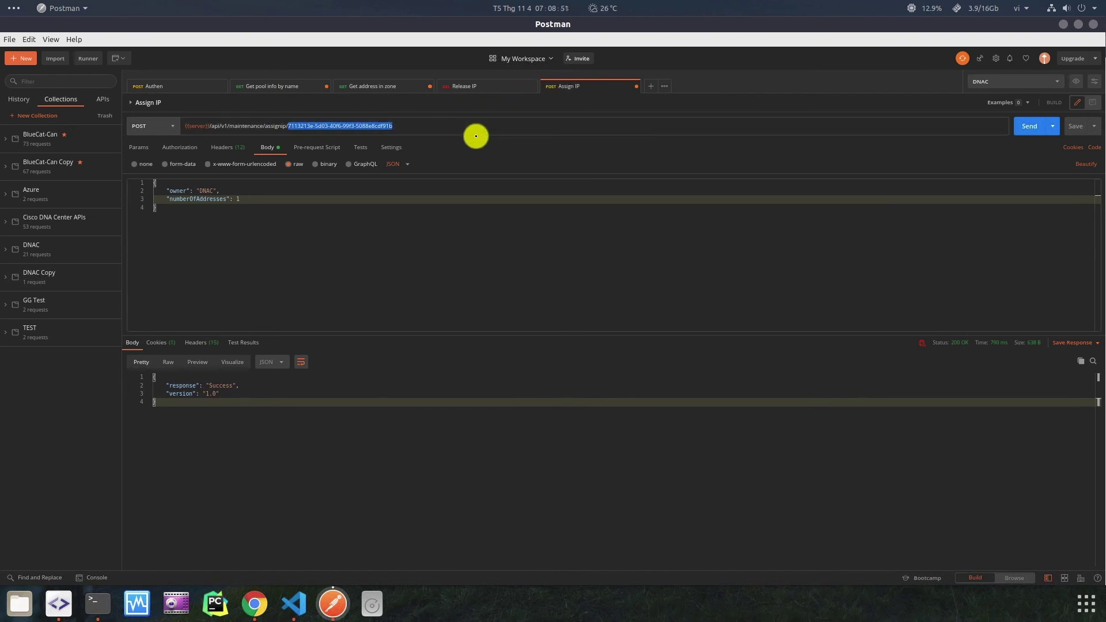
pyautogui.rightClick(378, 126)
pyautogui.click(409, 213)
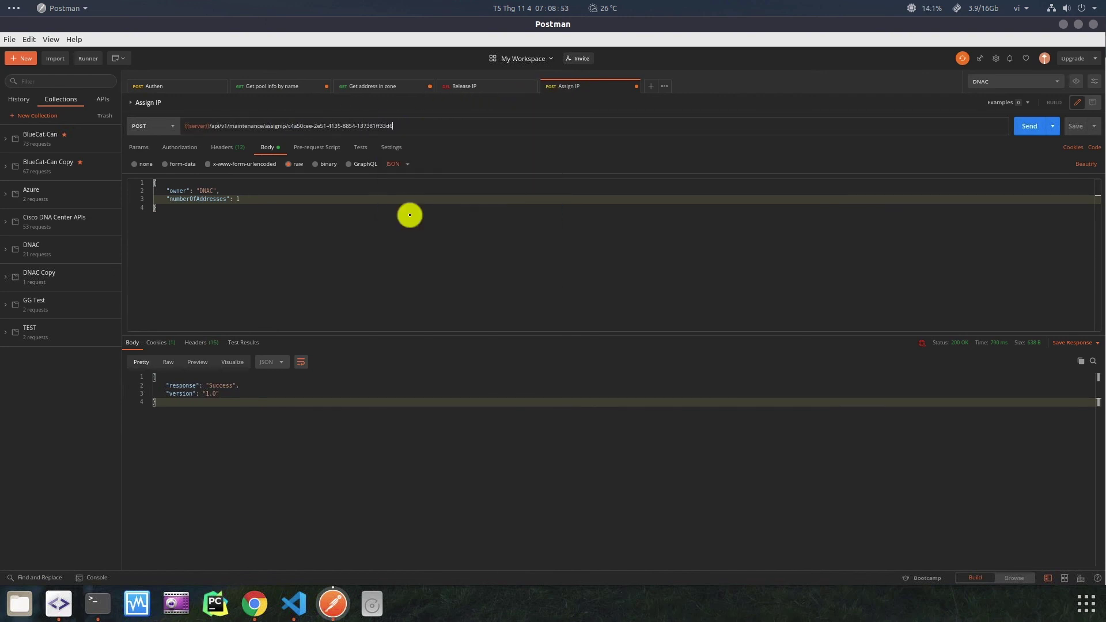
pyautogui.click(253, 200)
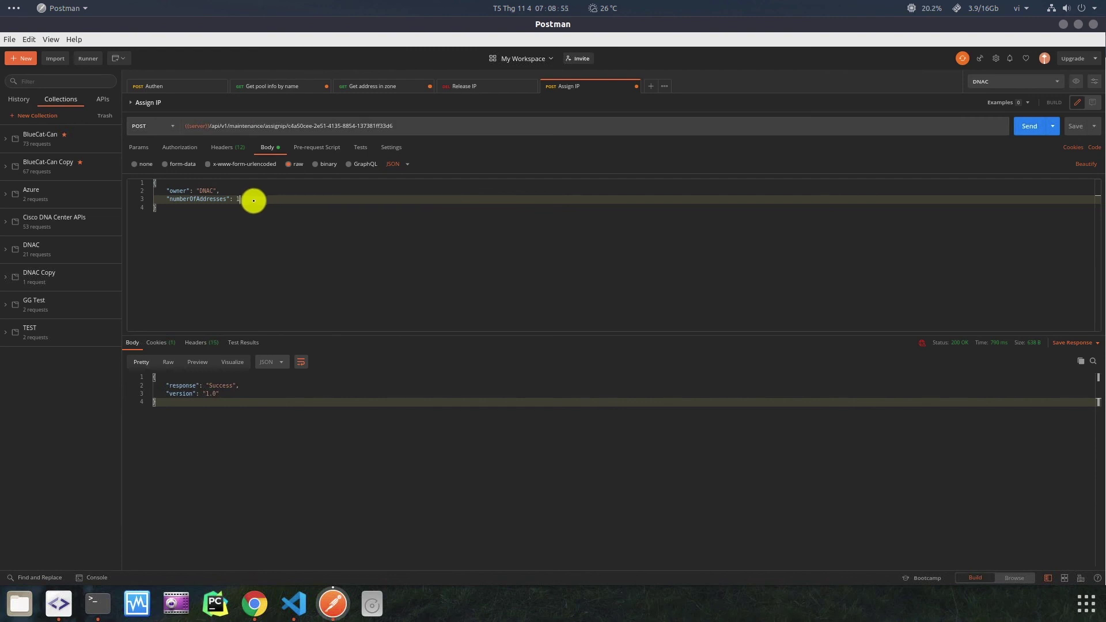
pyautogui.press('BackSpace')
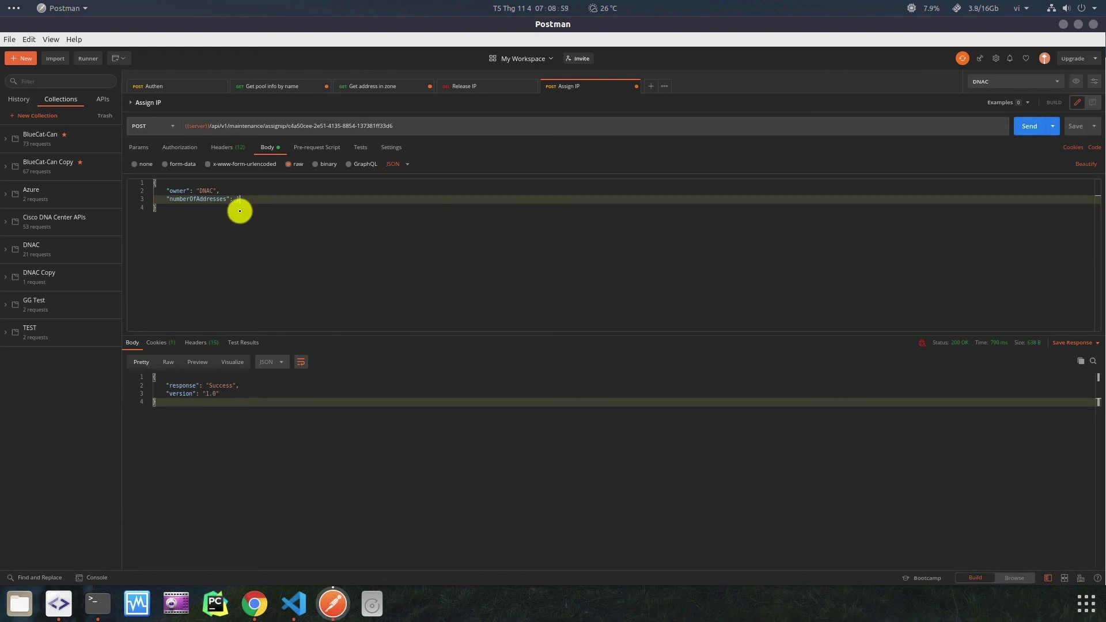
pyautogui.write('2')
pyautogui.click(1031, 126)
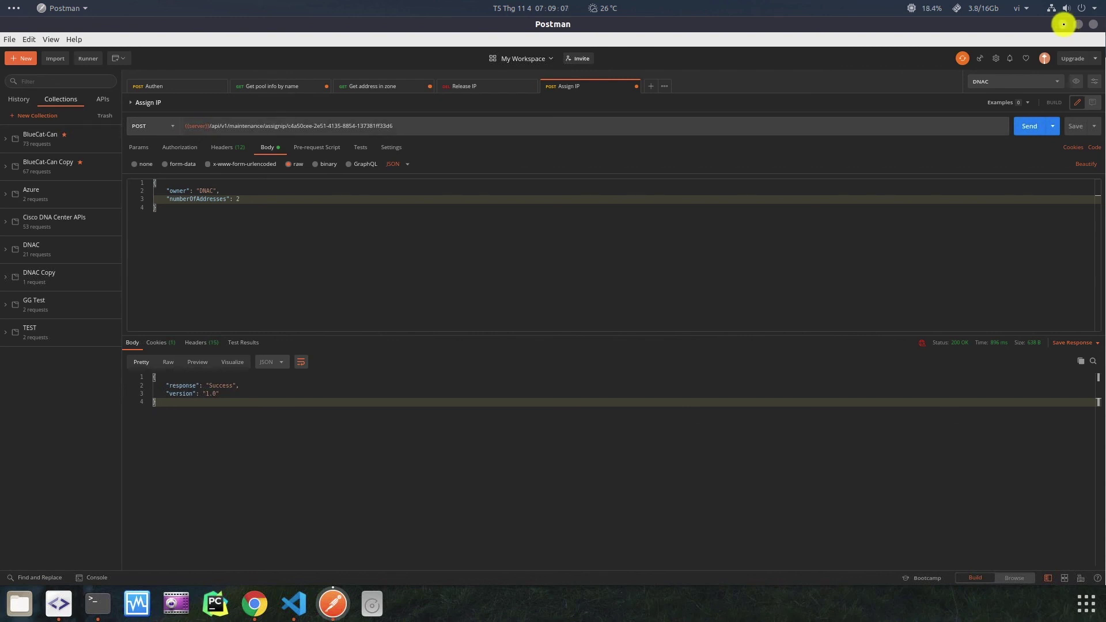
# Refresh BlueCat and open the 20.0.0.0/8 Pool_2 addresses, showing 20.0.0.1 and 20.0.0.2 assigned.
pyautogui.click(1063, 24)
pyautogui.click(205, 25)
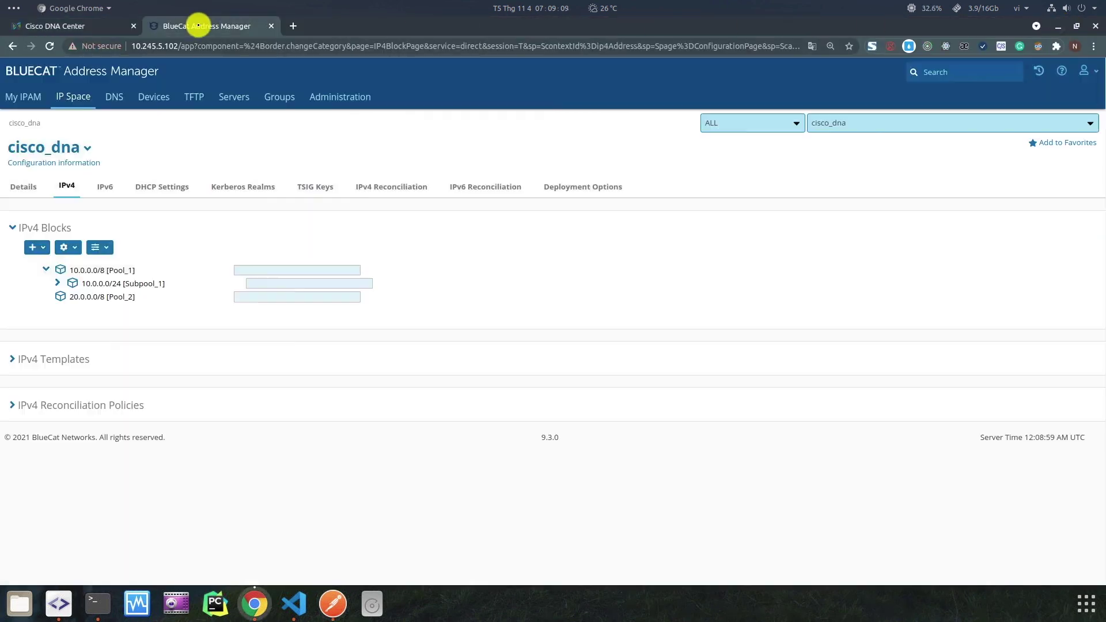
pyautogui.click(50, 46)
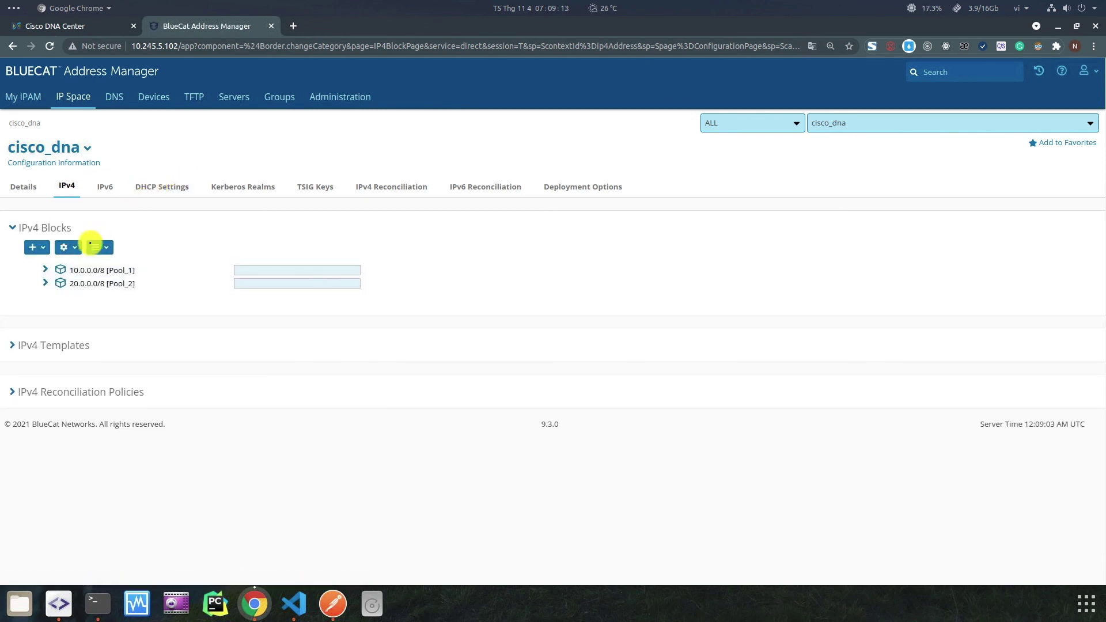
pyautogui.click(44, 283)
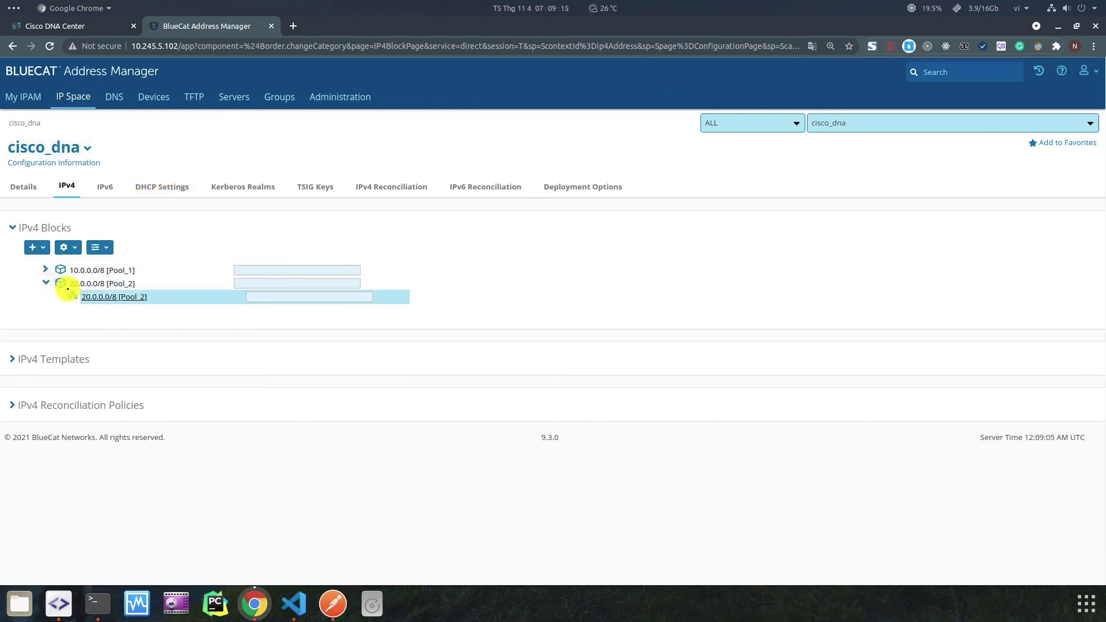
pyautogui.click(117, 299)
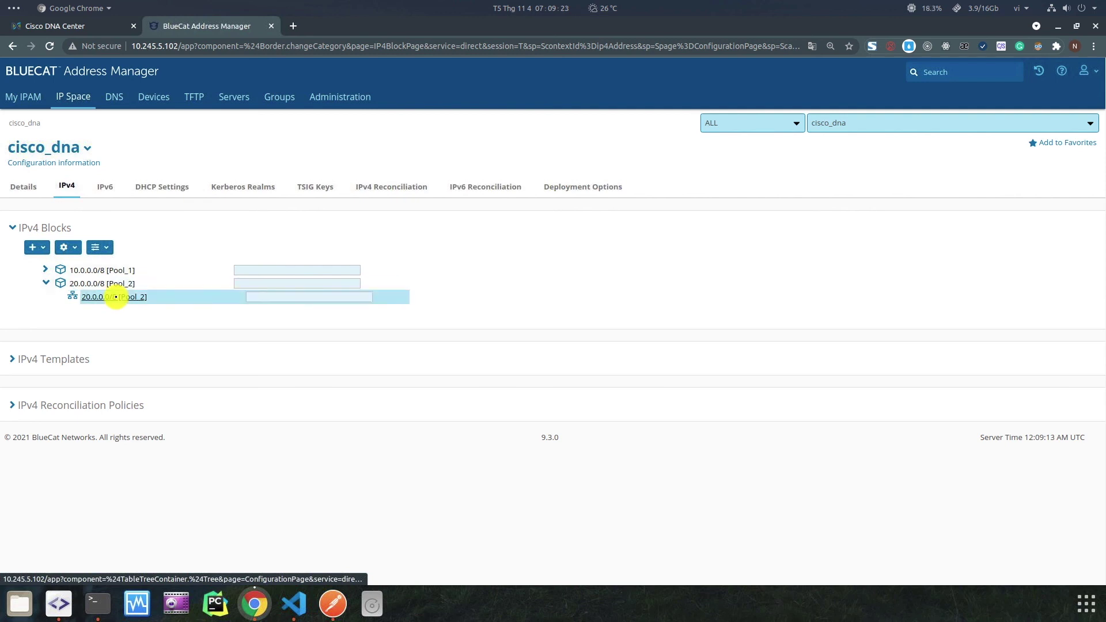
pyautogui.click(115, 297)
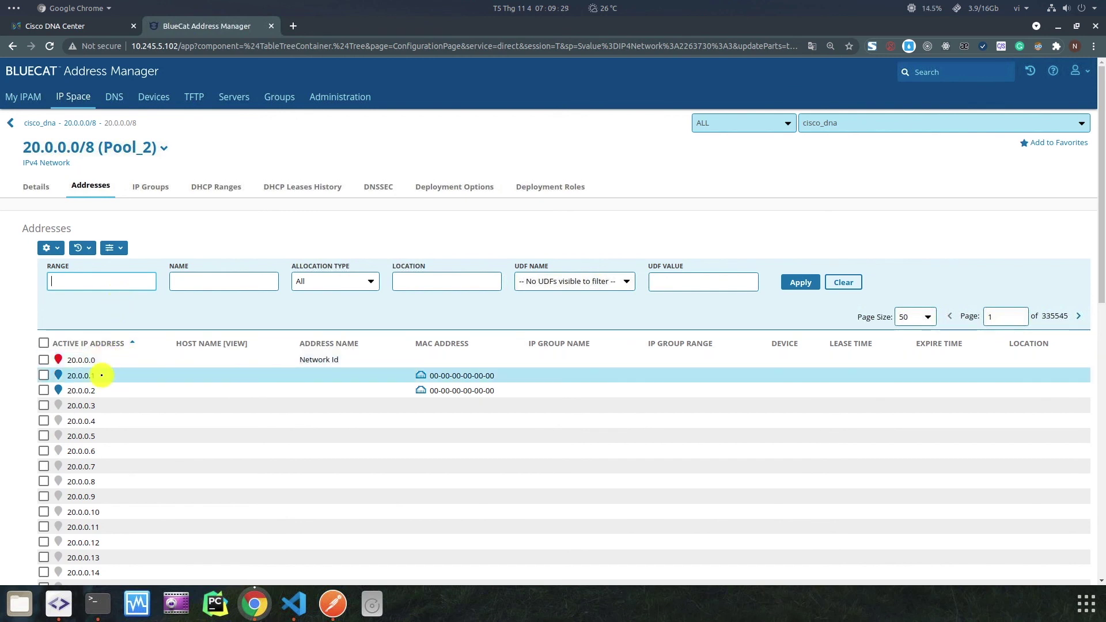
pyautogui.doubleClick(105, 376)
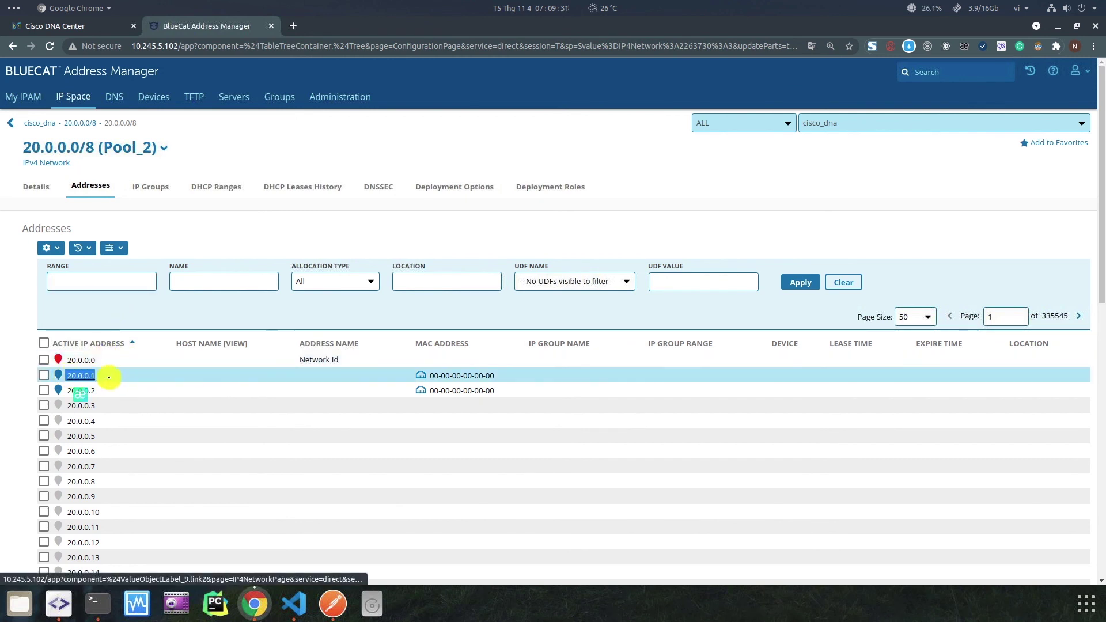
pyautogui.click(83, 376)
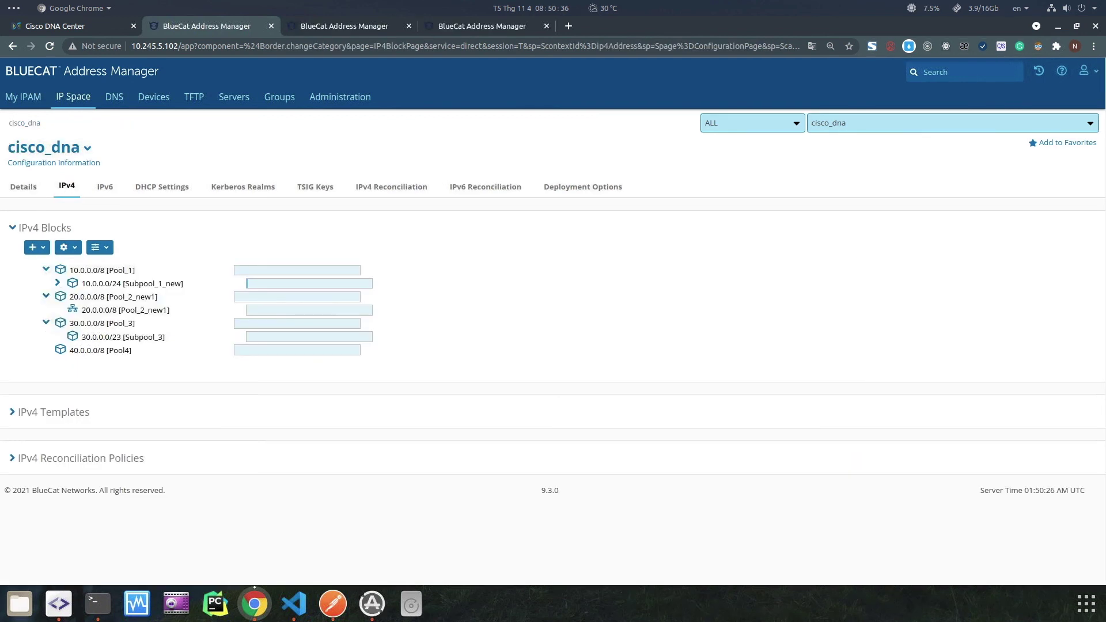
# Delete Pool4 (40.0.0.0/8) from DNA Center's IP address pools and confirm the warning.
pyautogui.click(71, 26)
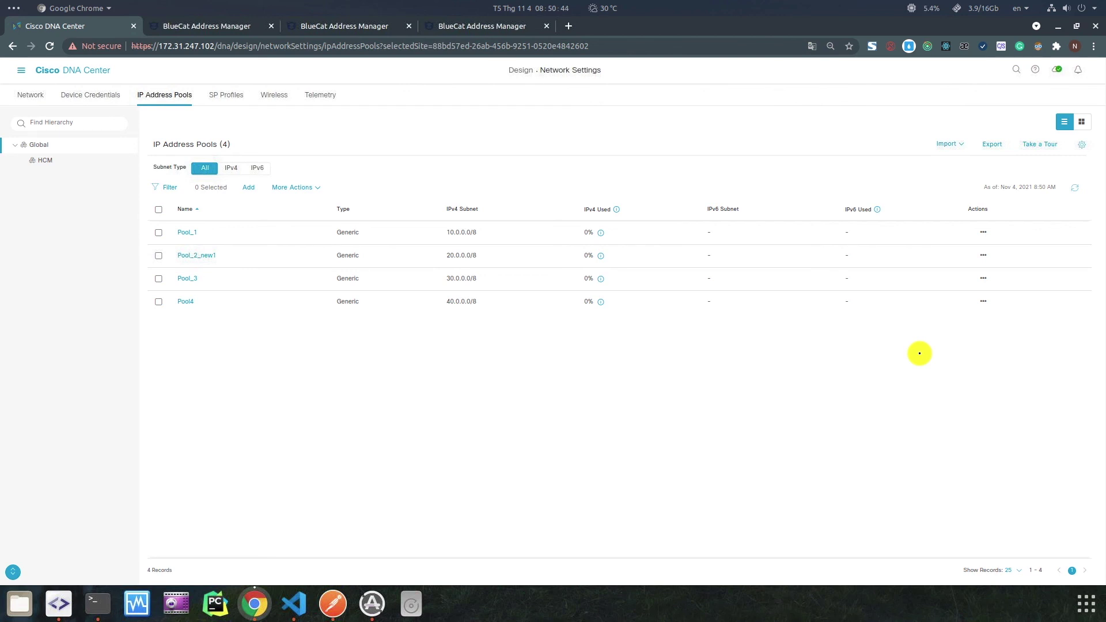
pyautogui.click(983, 301)
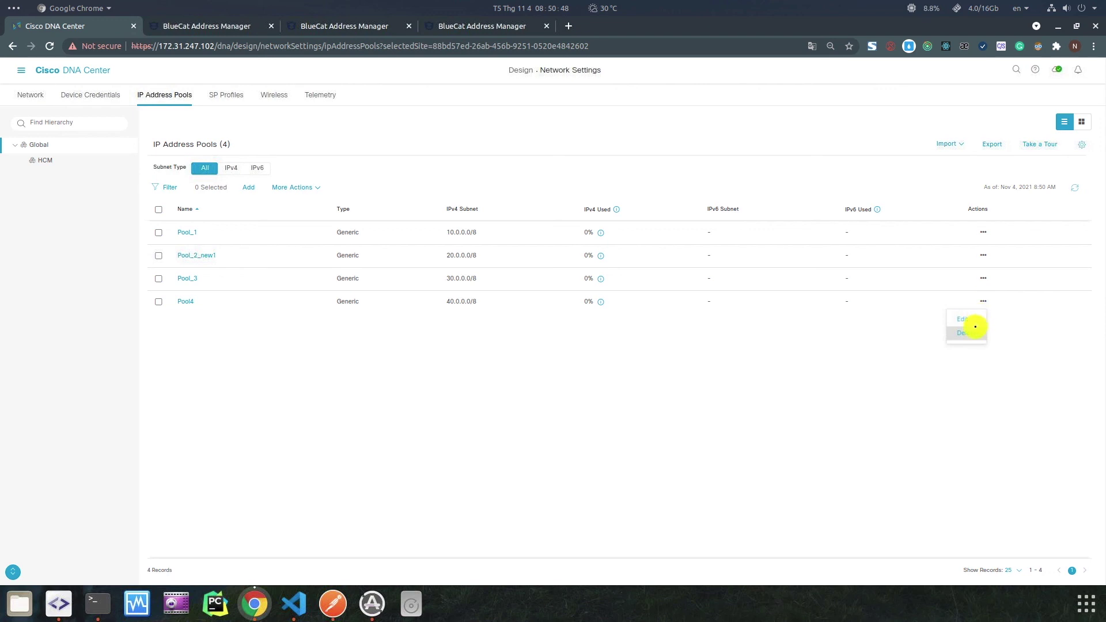
pyautogui.click(973, 336)
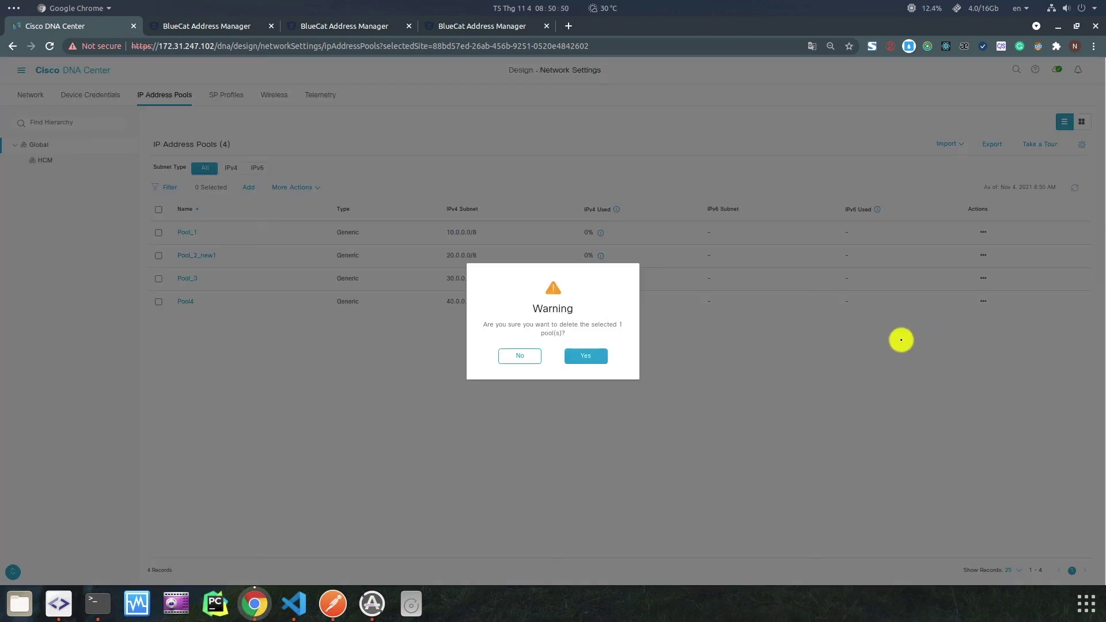
pyautogui.click(576, 357)
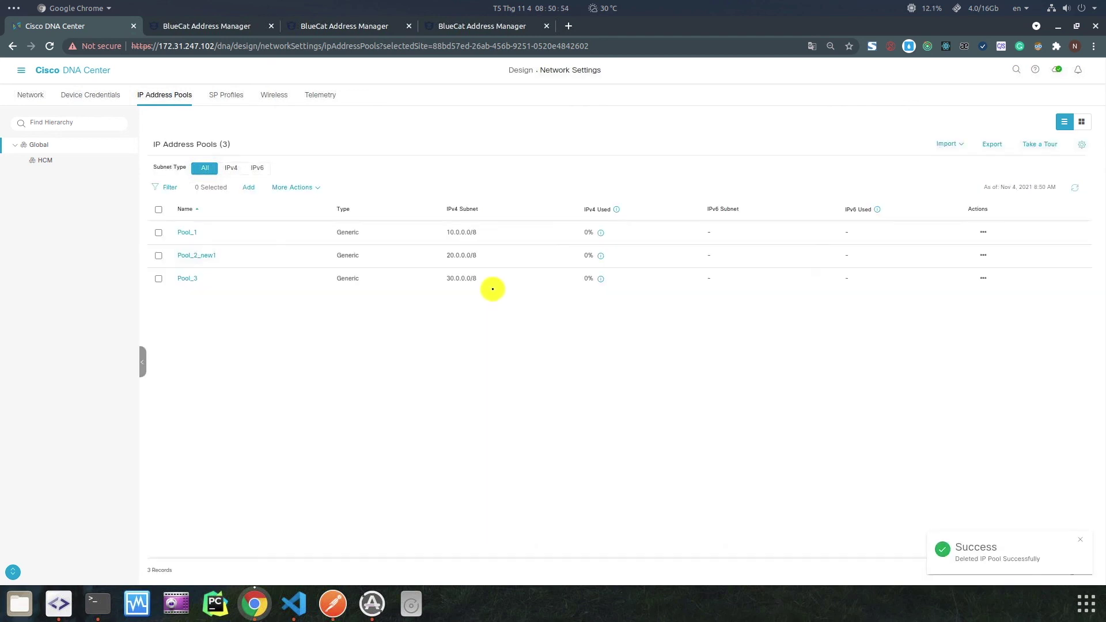
pyautogui.click(168, 25)
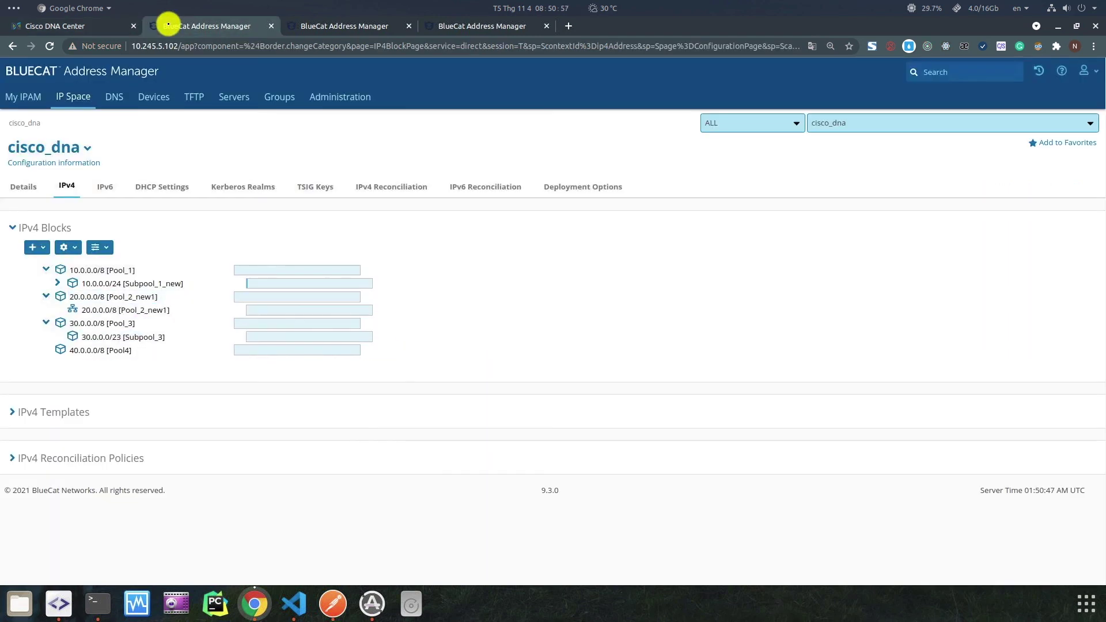
# Reload BlueCat's IPv4 blocks to confirm Pool4 is gone, then go back to DNA Center.
pyautogui.click(50, 46)
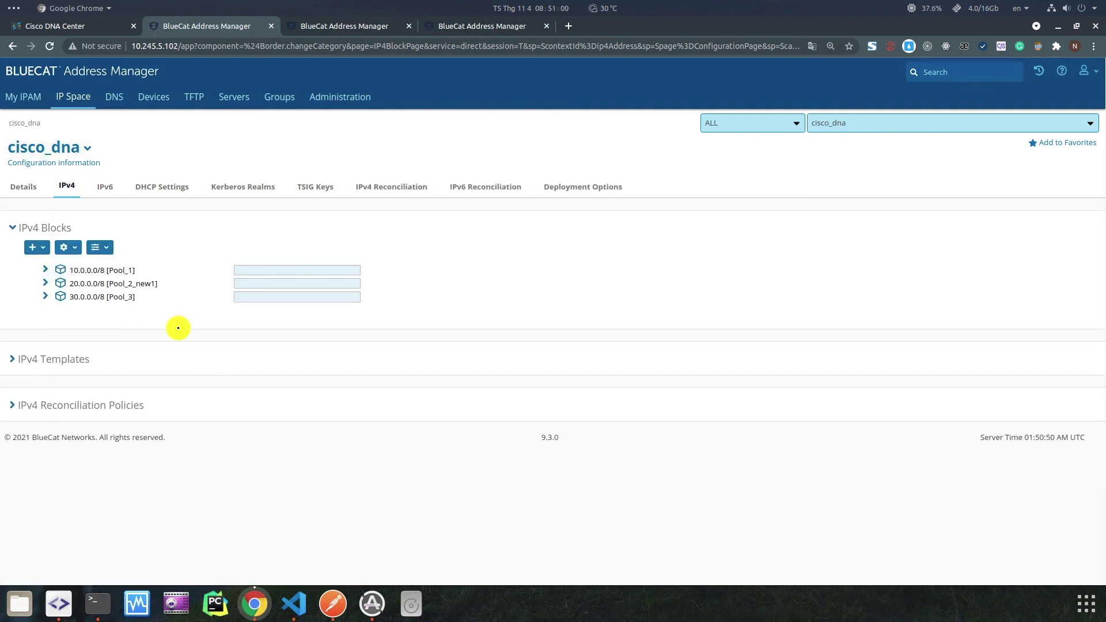
pyautogui.click(84, 25)
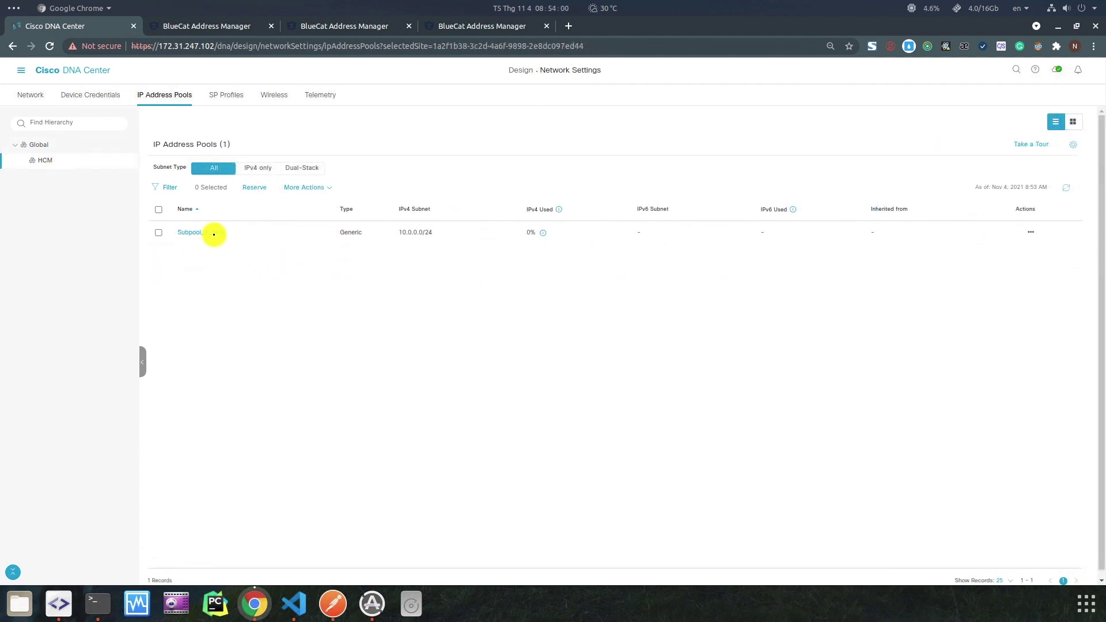
# Try releasing Subpool_1_new, which fails because 10.0.0.1–10.0.0.3 are still assigned.
pyautogui.click(213, 234)
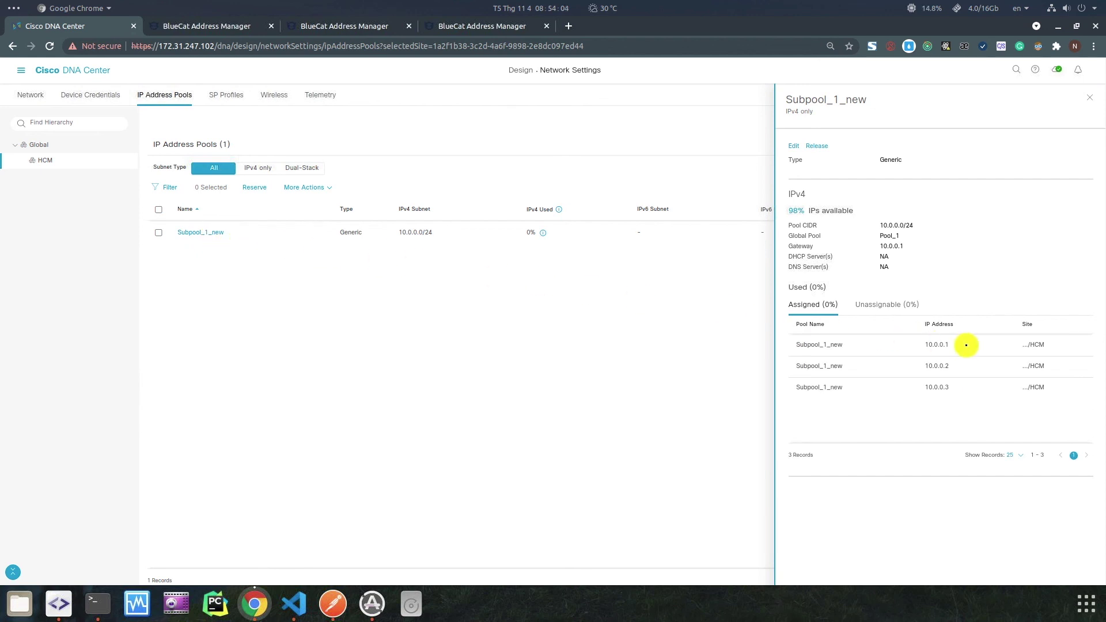
pyautogui.click(1086, 100)
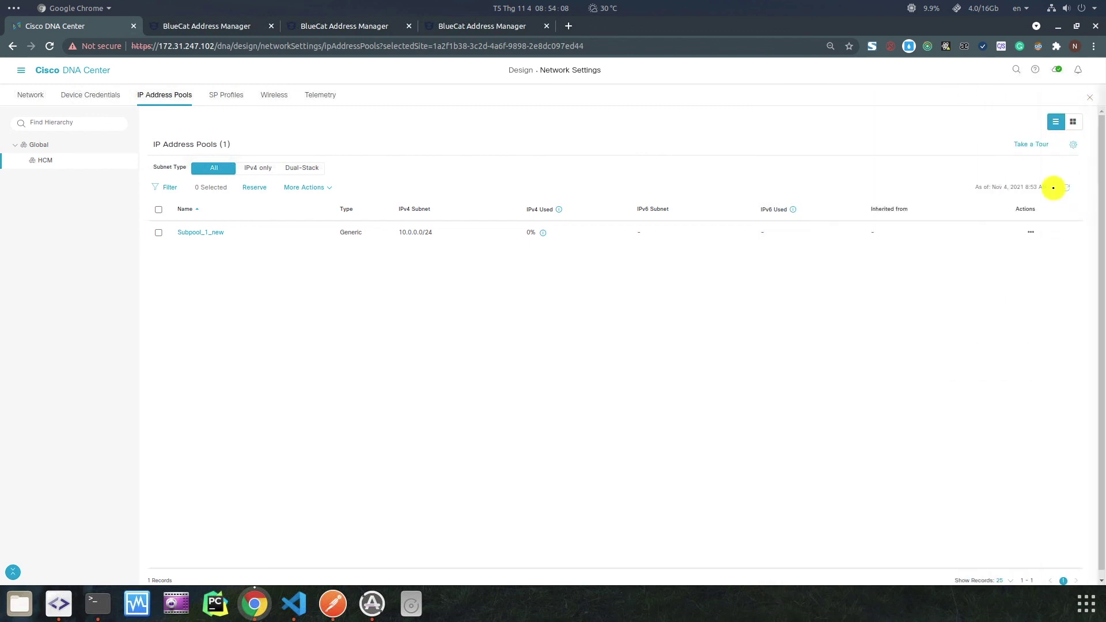
pyautogui.click(1033, 239)
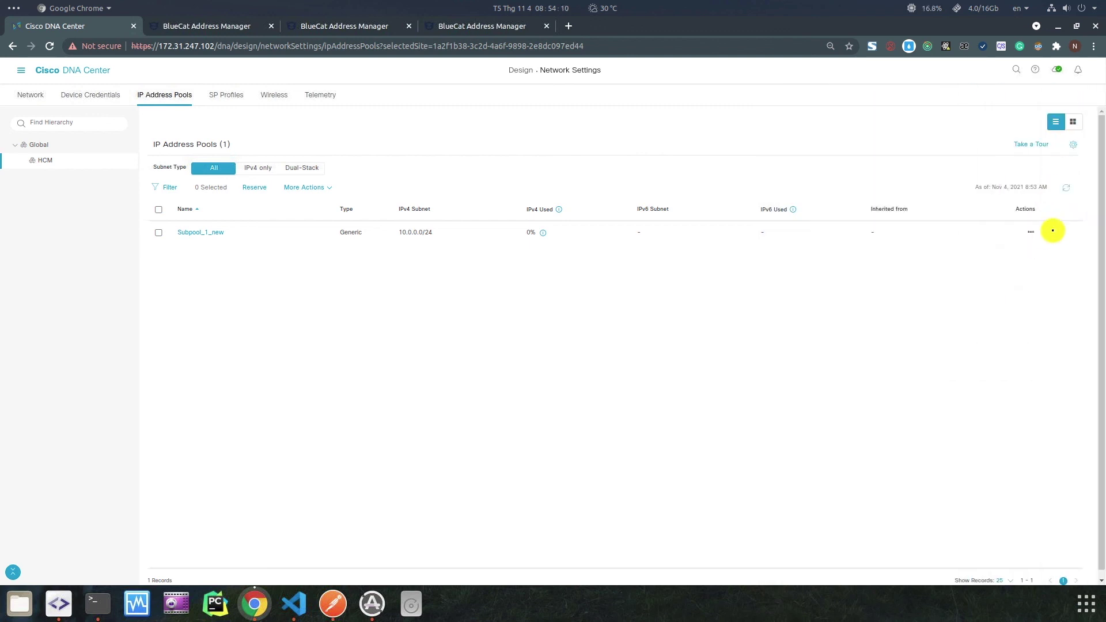
pyautogui.moveTo(1055, 229)
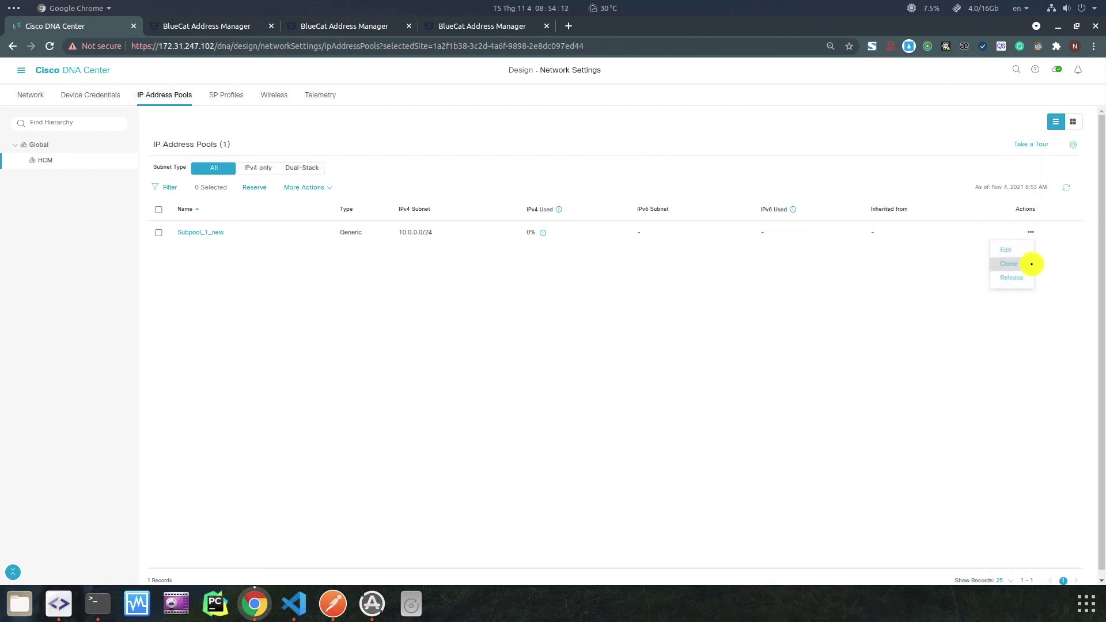
pyautogui.click(1019, 281)
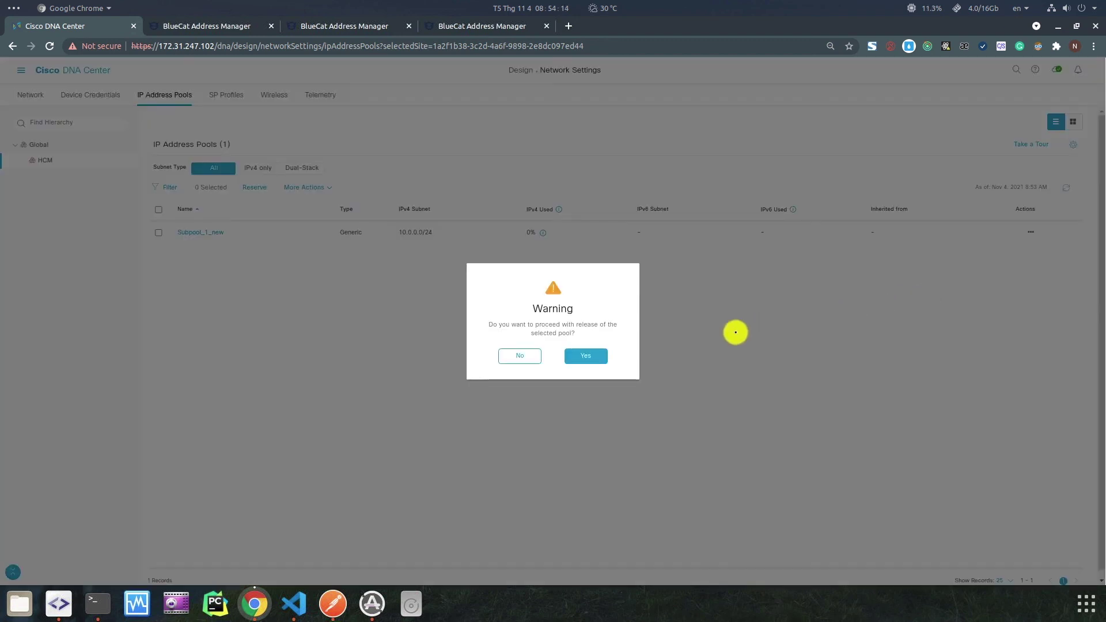
pyautogui.click(594, 357)
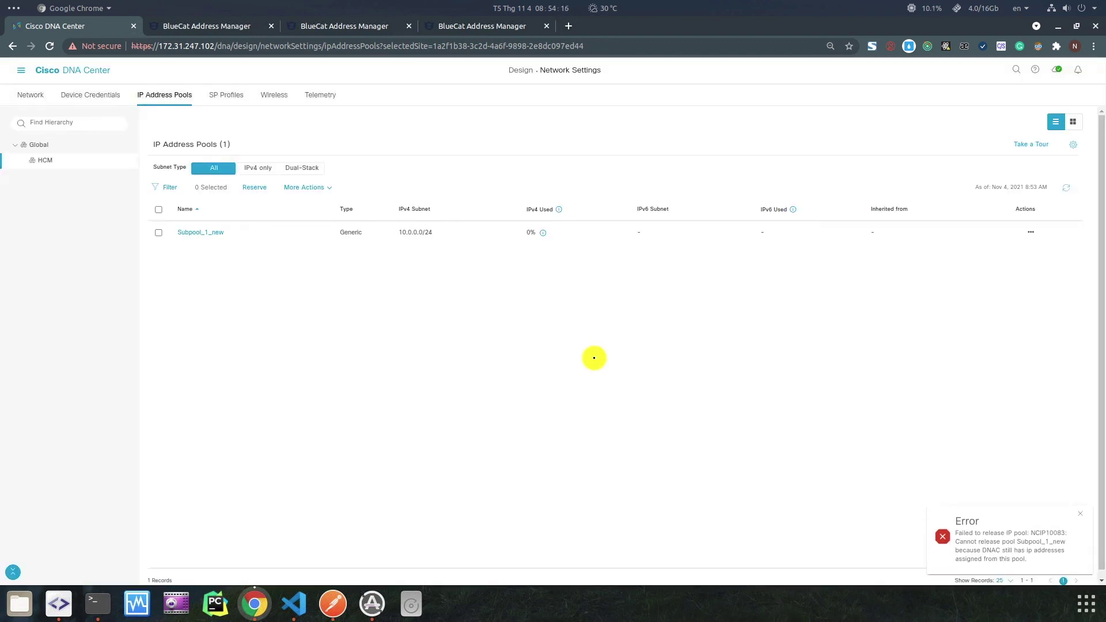